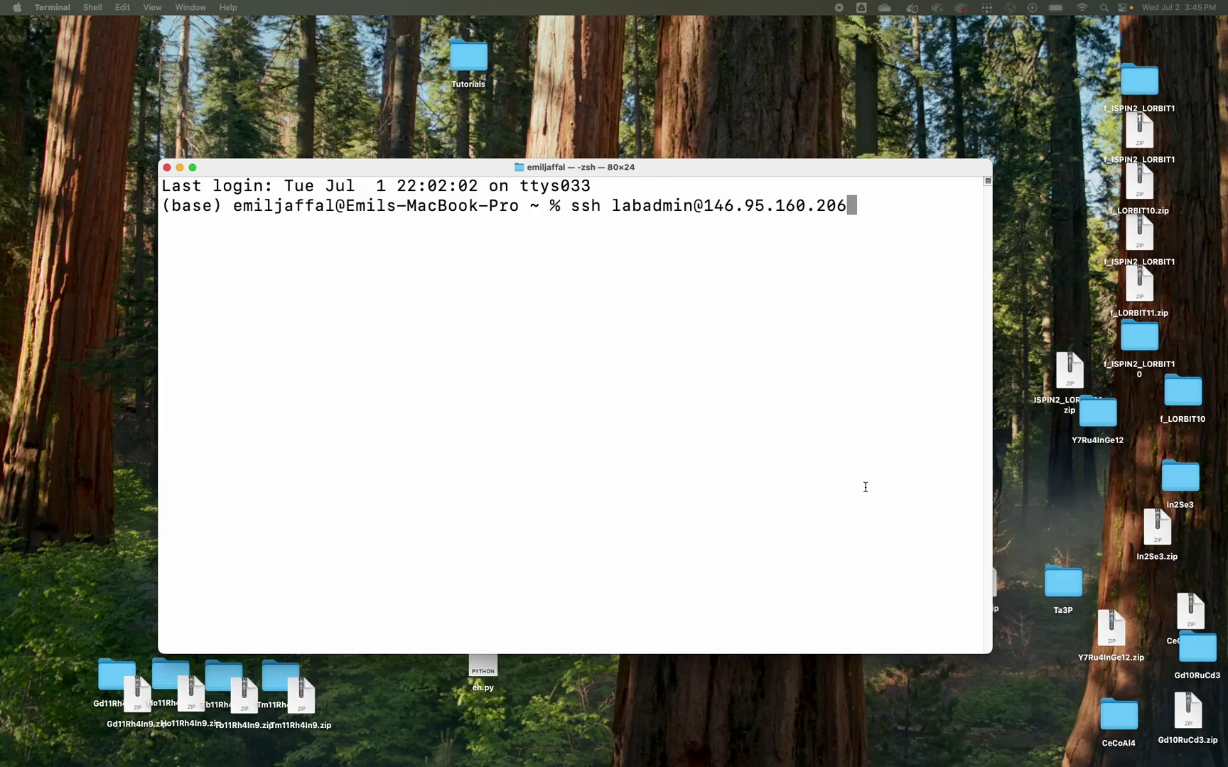
# Log into the remote lab workstation over SSH and list the home directory
pyautogui.press('Return')
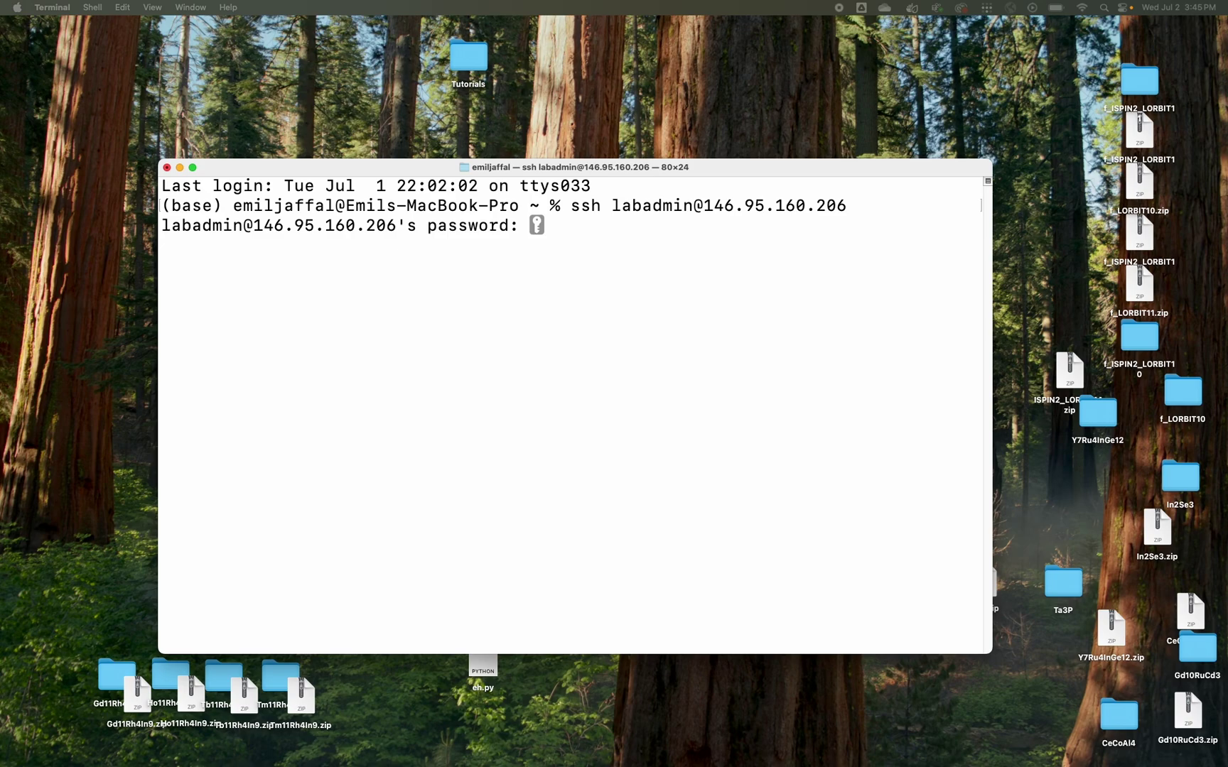
pyautogui.press('Return')
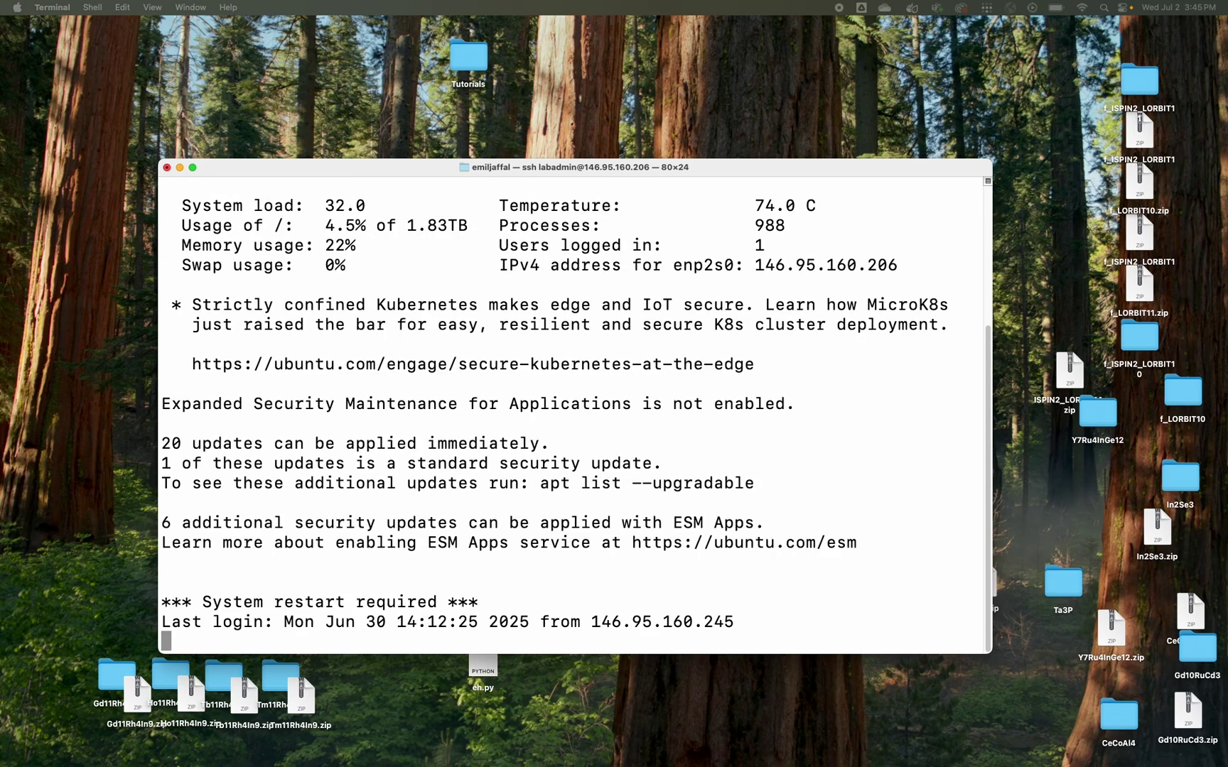
pyautogui.write('clear')
pyautogui.press('Return')
pyautogui.write('l')
pyautogui.press('Return')
# Change into the DFT/demo_CeCoAl4 calculation folder
pyautogui.write('cd DF')
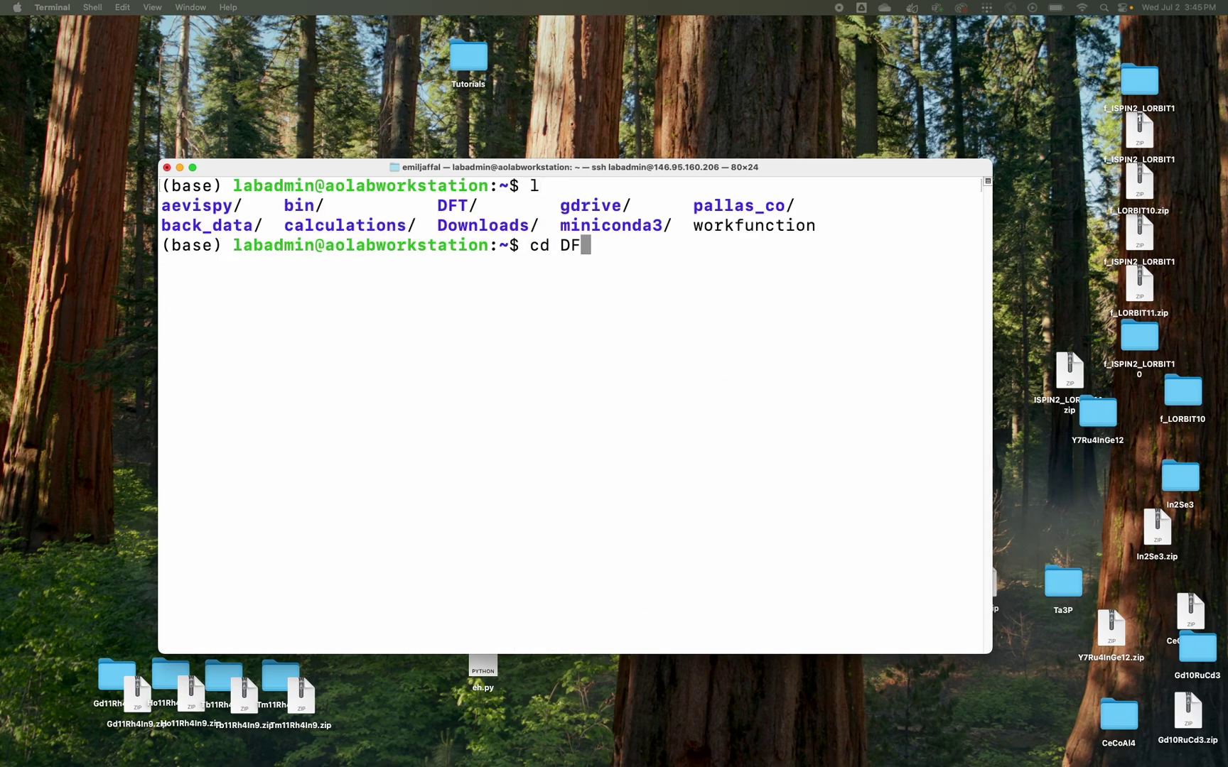
pyautogui.press('Tab')
pyautogui.write('de')
pyautogui.press('Tab')
pyautogui.press('Return')
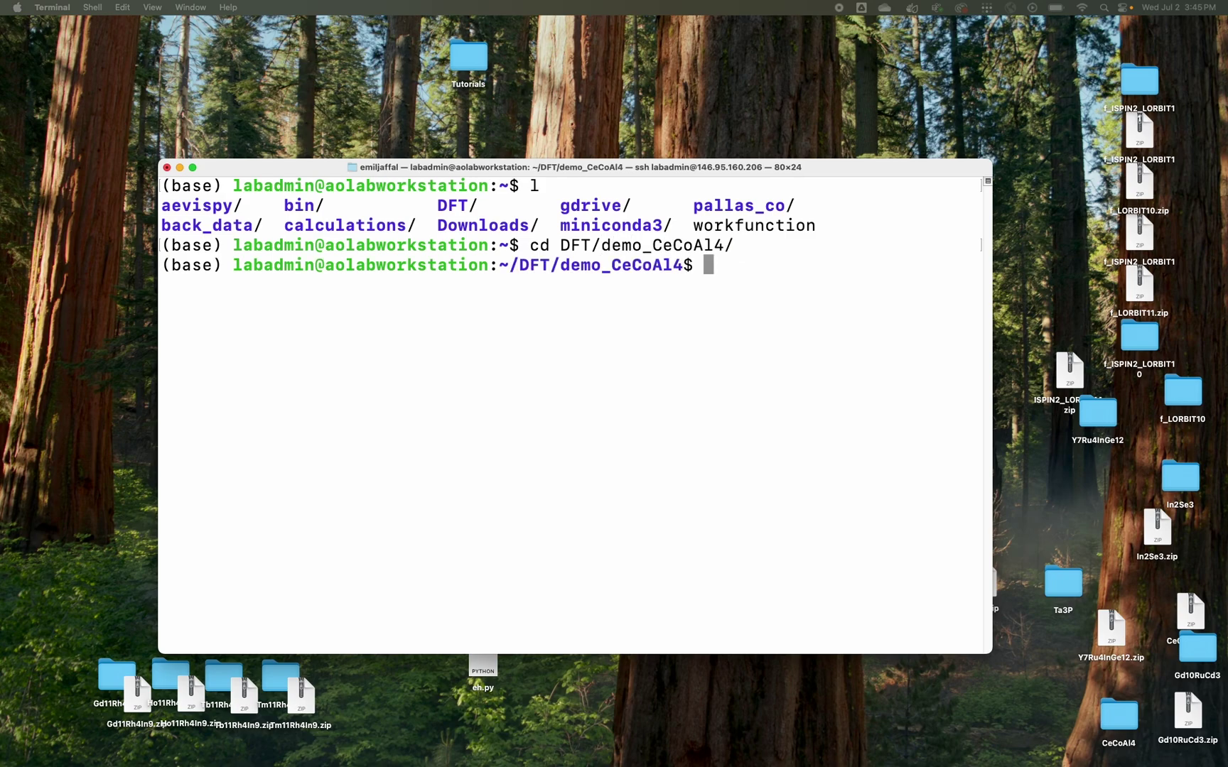
pyautogui.write('l')
pyautogui.press('Return')
# Clear the screen, enlarge the terminal window, and list the calculation folder's files
pyautogui.hotkey('ctrl', 'l')
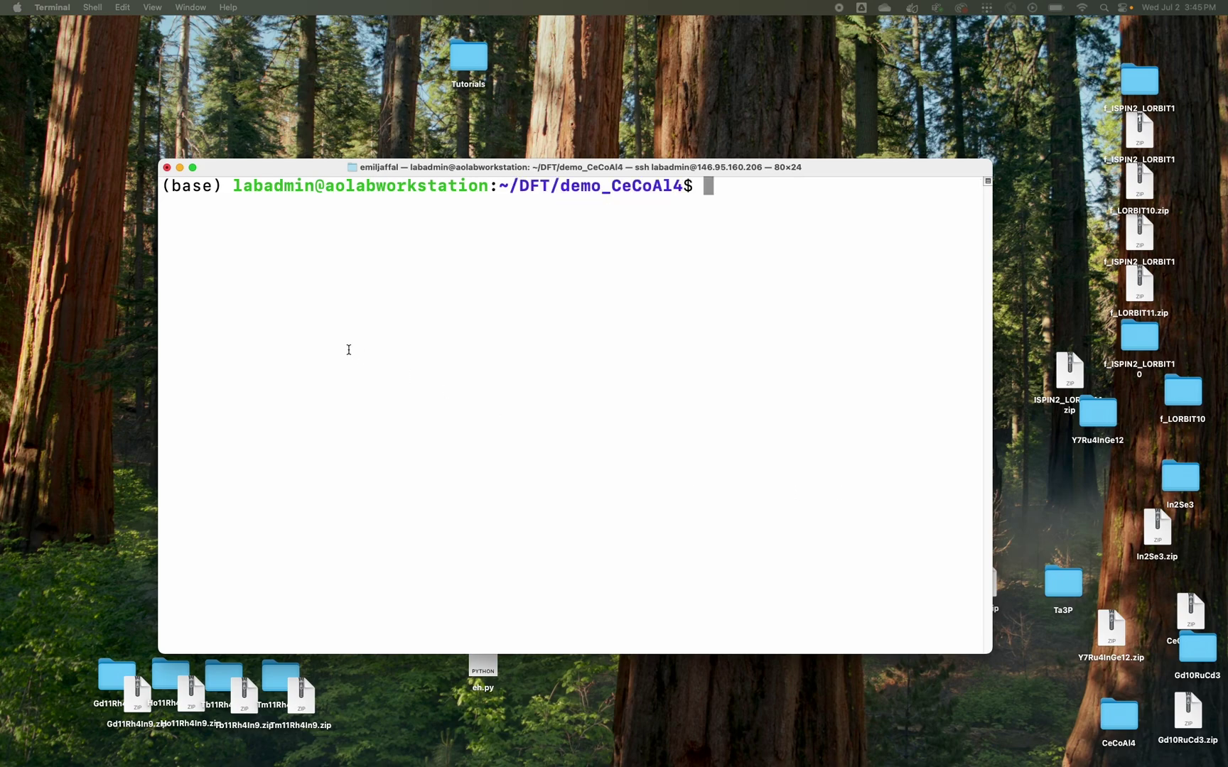
pyautogui.moveTo(157, 163); pyautogui.dragTo(46, 24)
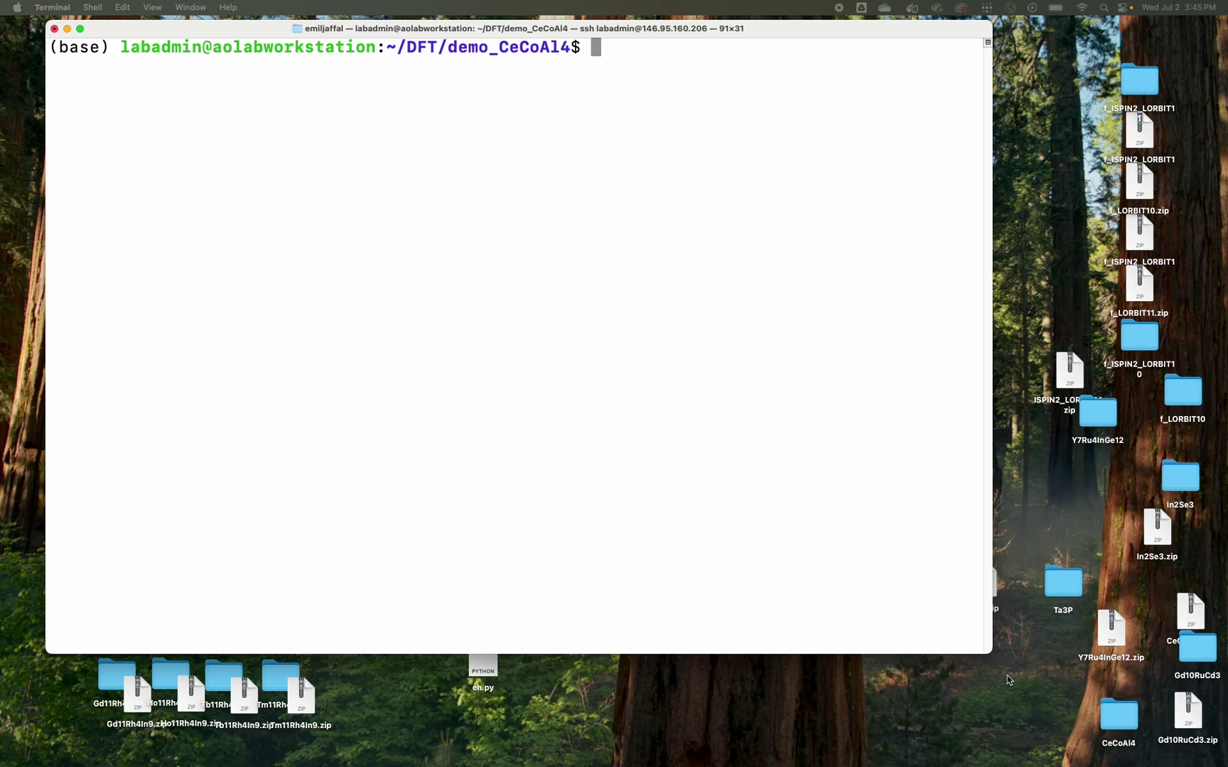
pyautogui.write('l')
pyautogui.press('Return')
# Open INCAR in vim with smaller text in an enlarged terminal window
pyautogui.write('vim ')
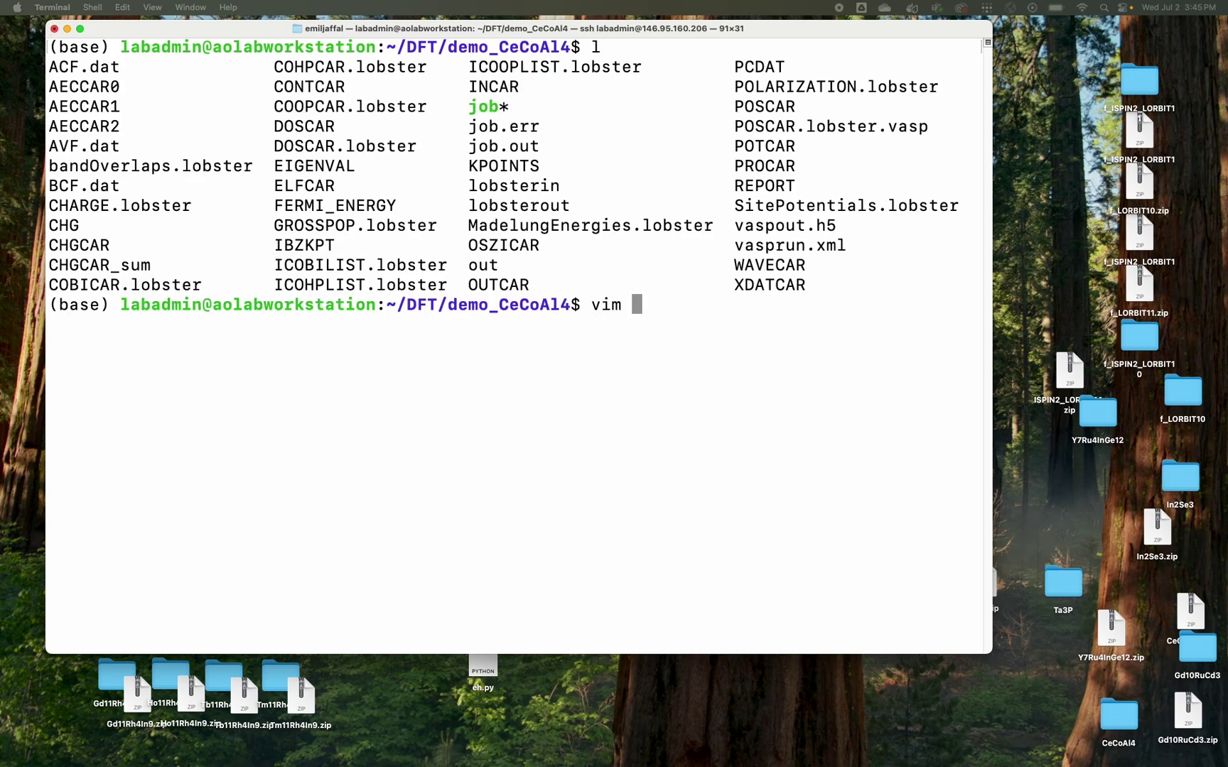
pyautogui.write('IN')
pyautogui.press('Tab')
pyautogui.press('Return')
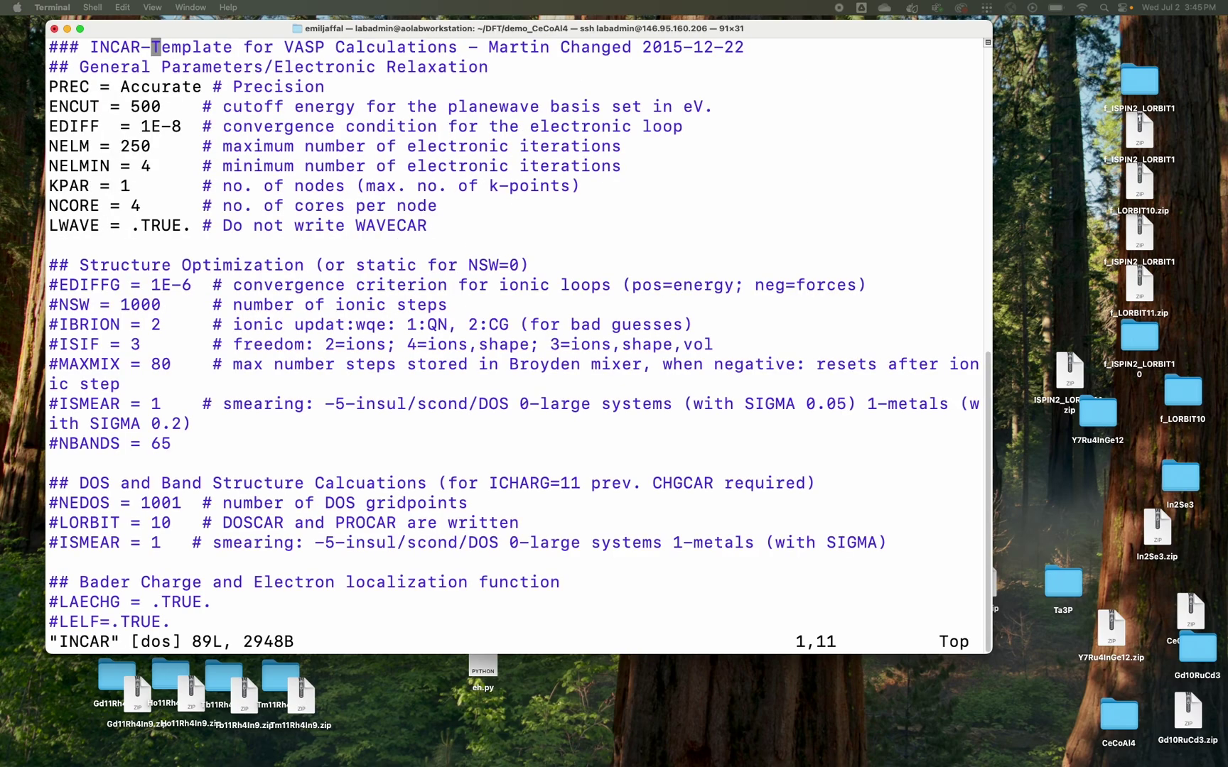
pyautogui.press('super+minus')
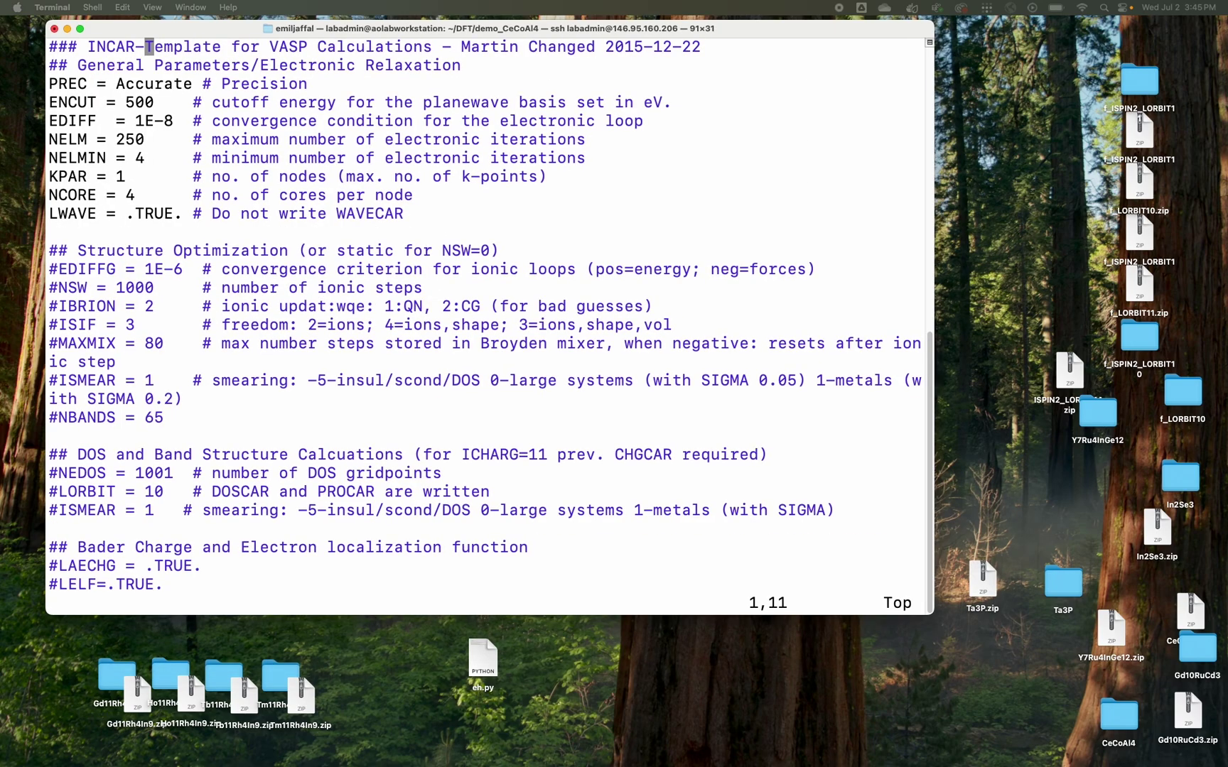
pyautogui.moveTo(932, 613); pyautogui.dragTo(1000, 650)
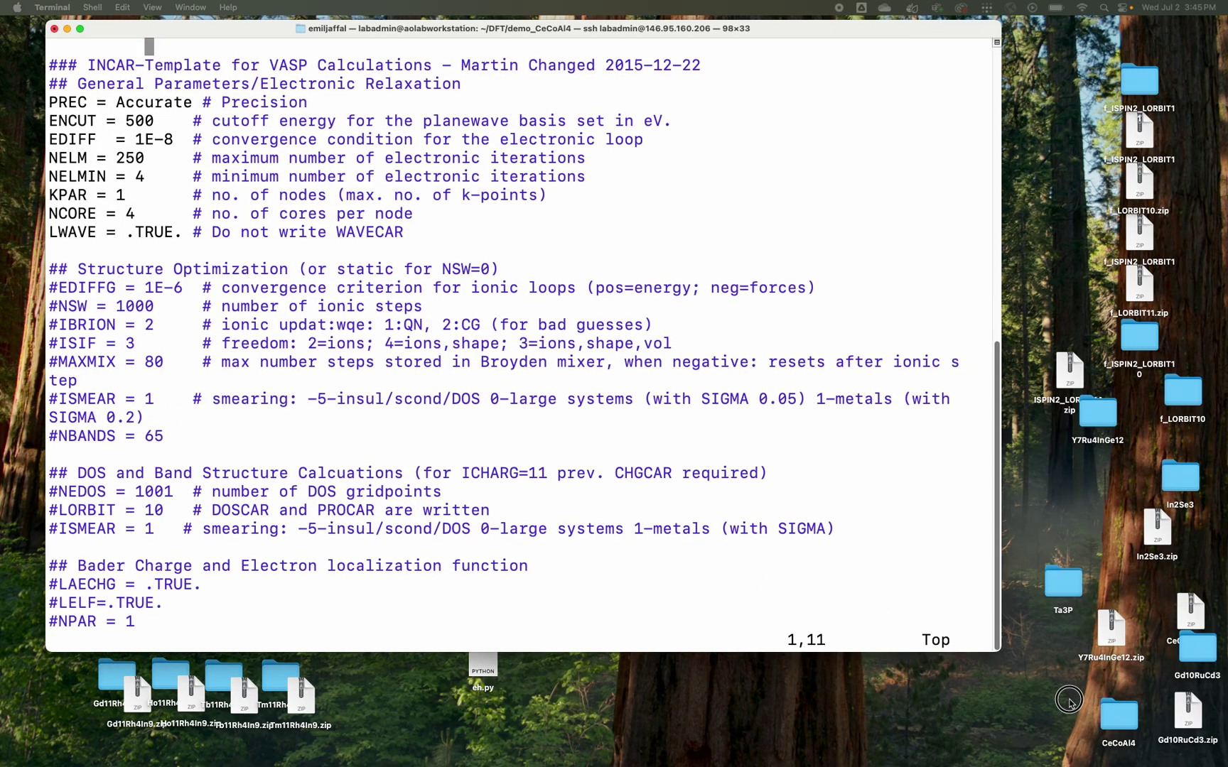
pyautogui.moveTo(1068, 702); pyautogui.dragTo(1143, 763)
# Comment out the ISTART, LORBIT and NBANDS lines of the COHP block with #
pyautogui.press('Down')
pyautogui.press('Down')
pyautogui.press('Down')
pyautogui.press('Down')
pyautogui.press('Down')
pyautogui.press('Down')
pyautogui.press('Down')
pyautogui.press('Down')
pyautogui.press('Down')
pyautogui.press('Down')
pyautogui.press('Down')
pyautogui.press('Down')
pyautogui.press('Down')
pyautogui.press('Down')
pyautogui.press('Down')
pyautogui.press('Down')
pyautogui.press('Down')
pyautogui.press('Down')
pyautogui.press('Down')
pyautogui.press('Down')
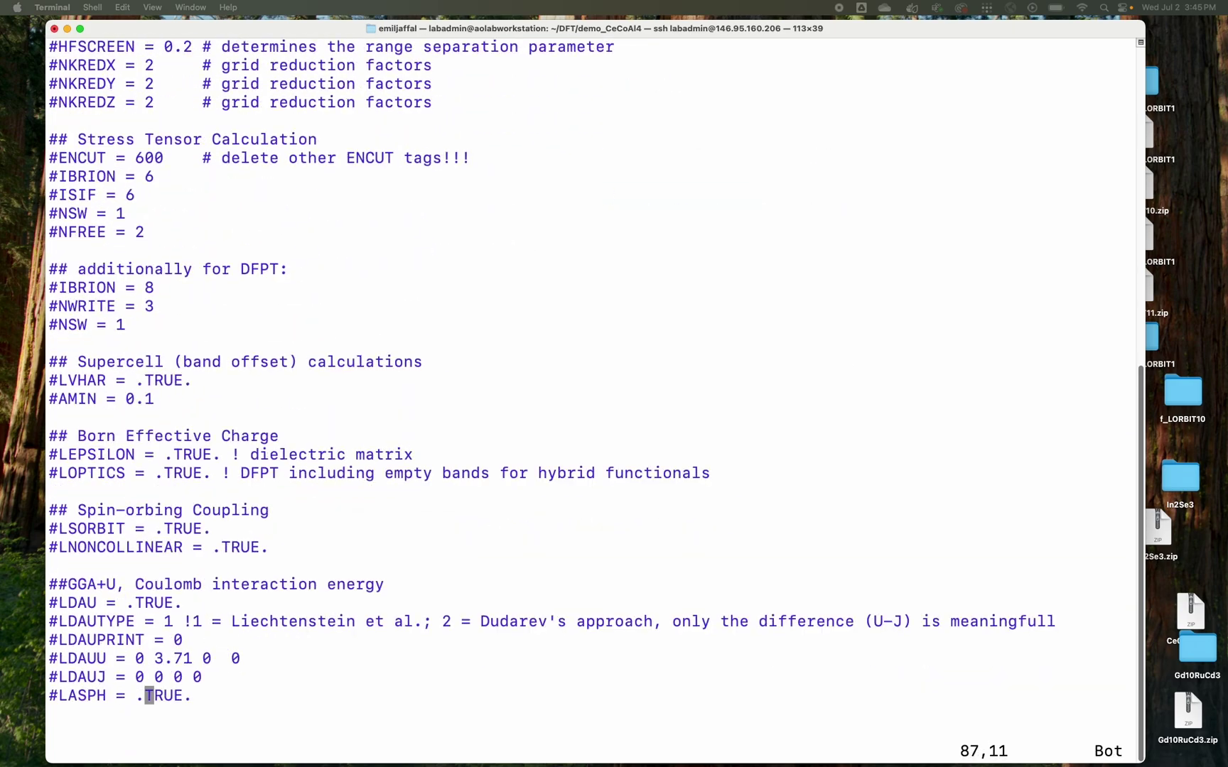
pyautogui.press('Up')
pyautogui.press('Up')
pyautogui.press('Up')
pyautogui.press('Up')
pyautogui.press('Up')
pyautogui.press('Up')
pyautogui.press('Up')
pyautogui.press('Up')
pyautogui.press('Up')
pyautogui.press('Up')
pyautogui.press('Up')
pyautogui.press('Up')
pyautogui.press('Up')
pyautogui.press('Up')
pyautogui.press('Up')
pyautogui.press('Up')
pyautogui.press('Up')
pyautogui.press('Up')
pyautogui.press('Up')
pyautogui.press('Up')
pyautogui.press('Down')
pyautogui.press('Down')
pyautogui.press('Down')
pyautogui.press('Down')
pyautogui.press('Down')
pyautogui.press('Down')
pyautogui.press('Down')
pyautogui.press('Down')
pyautogui.press('Down')
pyautogui.press('Down')
pyautogui.press('Down')
pyautogui.press('Down')
pyautogui.press('Down')
pyautogui.press('Down')
pyautogui.press('Down')
pyautogui.press('Down')
pyautogui.press('Down')
pyautogui.press('Down')
pyautogui.press('Down')
pyautogui.press('Down')
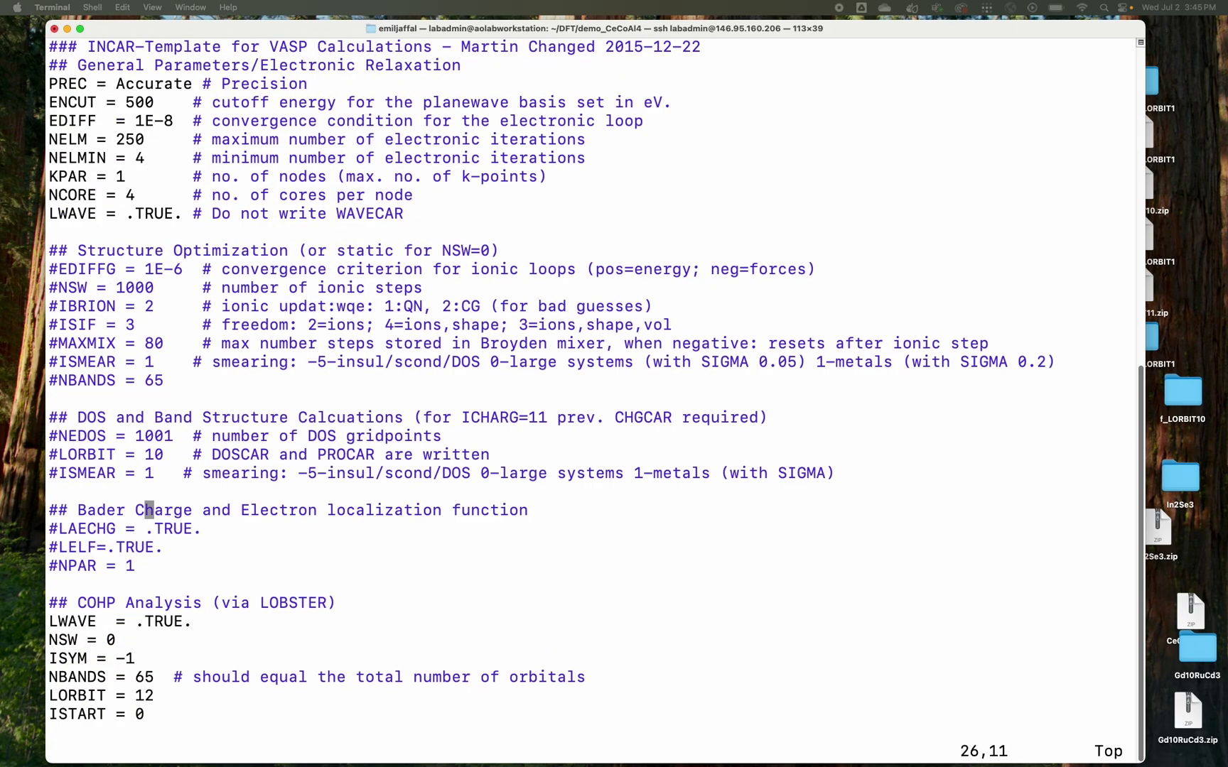
pyautogui.press('Down')
pyautogui.press('Down')
pyautogui.press('Down')
pyautogui.press('Down')
pyautogui.press('Down')
pyautogui.press('Down')
pyautogui.press('Down')
pyautogui.press('Down')
pyautogui.press('Down')
pyautogui.press('Down')
pyautogui.press('Down')
pyautogui.press('Down')
pyautogui.press('Down')
pyautogui.press('Down')
pyautogui.press('Down')
pyautogui.press('Down')
pyautogui.press('Up')
pyautogui.press('Up')
pyautogui.press('Up')
pyautogui.press('Up')
pyautogui.press('Up')
pyautogui.press('Left')
pyautogui.press('Left')
pyautogui.press('Left')
pyautogui.press('Left')
pyautogui.press('Left')
pyautogui.press('Left')
pyautogui.press('Left')
pyautogui.press('Left')
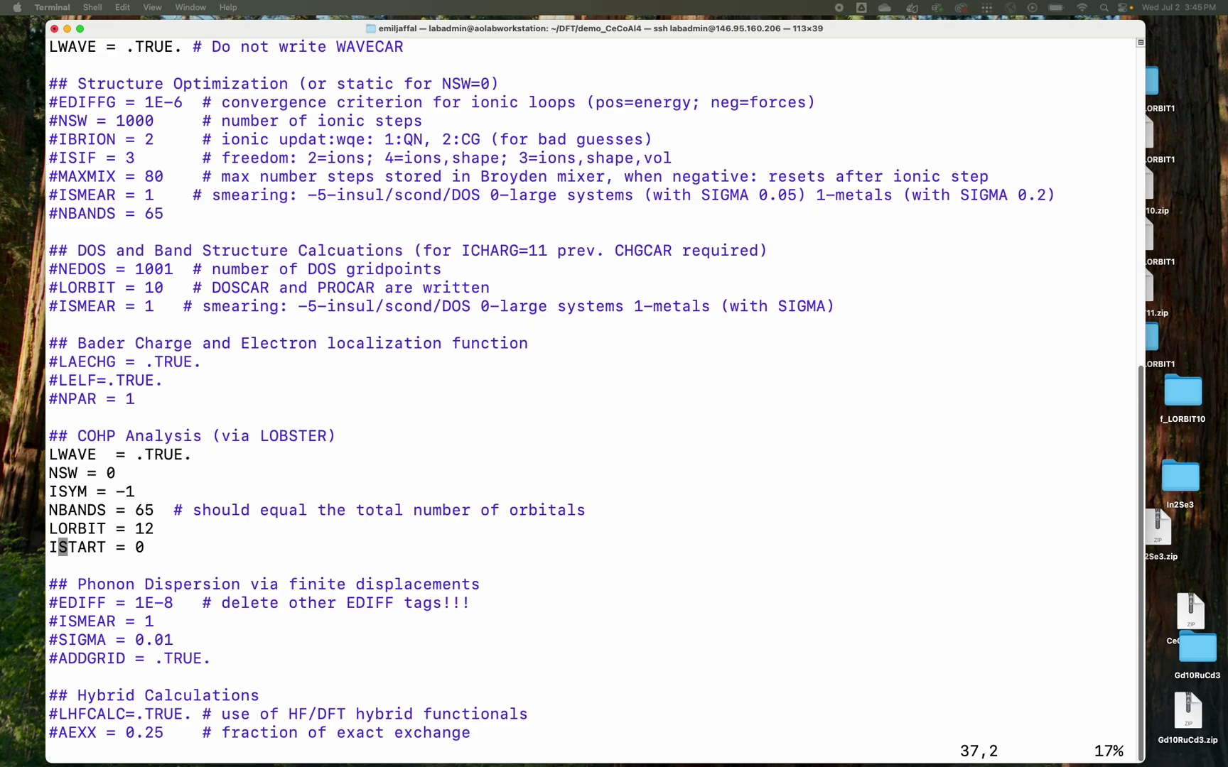
pyautogui.press('i')
pyautogui.press('Left')
pyautogui.write('#')
# Comment out the ISYM, NSW and LWAVE lines, then save INCAR with :wq
pyautogui.press('Left')
pyautogui.press('Up')
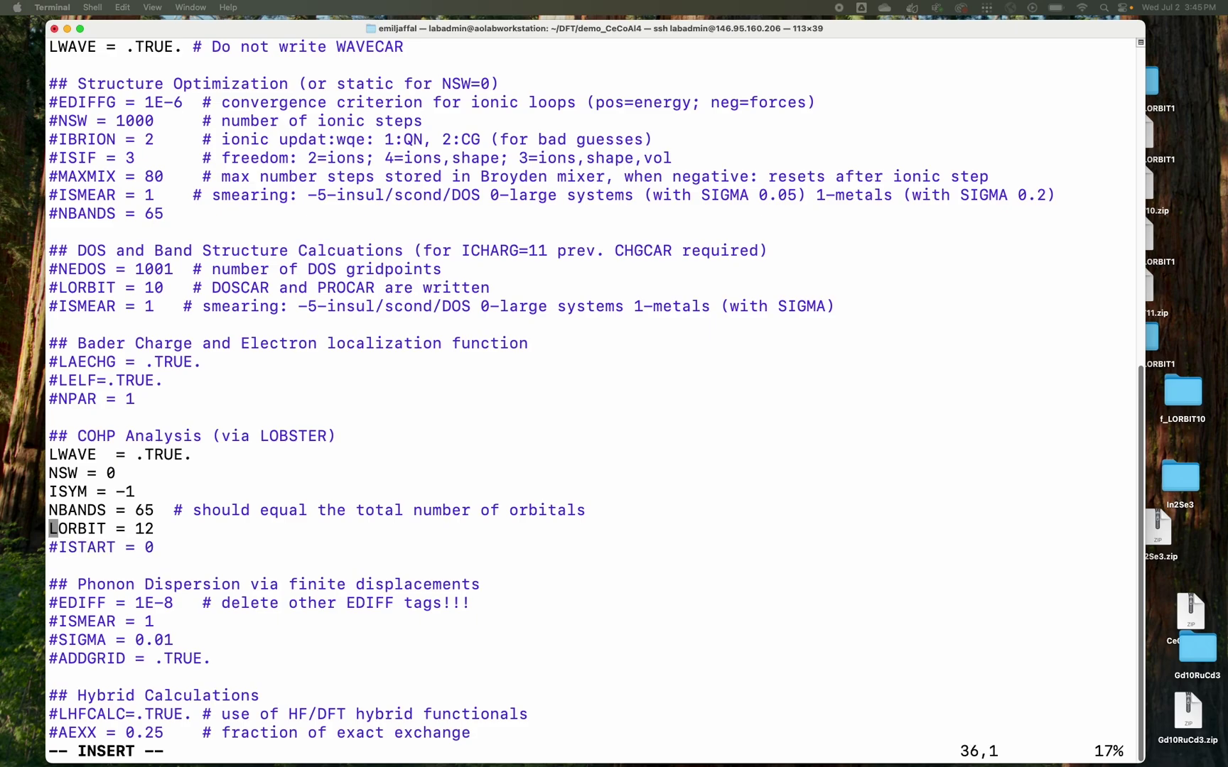
pyautogui.write('#')
pyautogui.press('Left')
pyautogui.press('Up')
pyautogui.write('#')
pyautogui.press('Left')
pyautogui.press('Up')
pyautogui.write('#')
pyautogui.press('Left')
pyautogui.press('Up')
pyautogui.write('#')
pyautogui.press('Left')
pyautogui.press('Up')
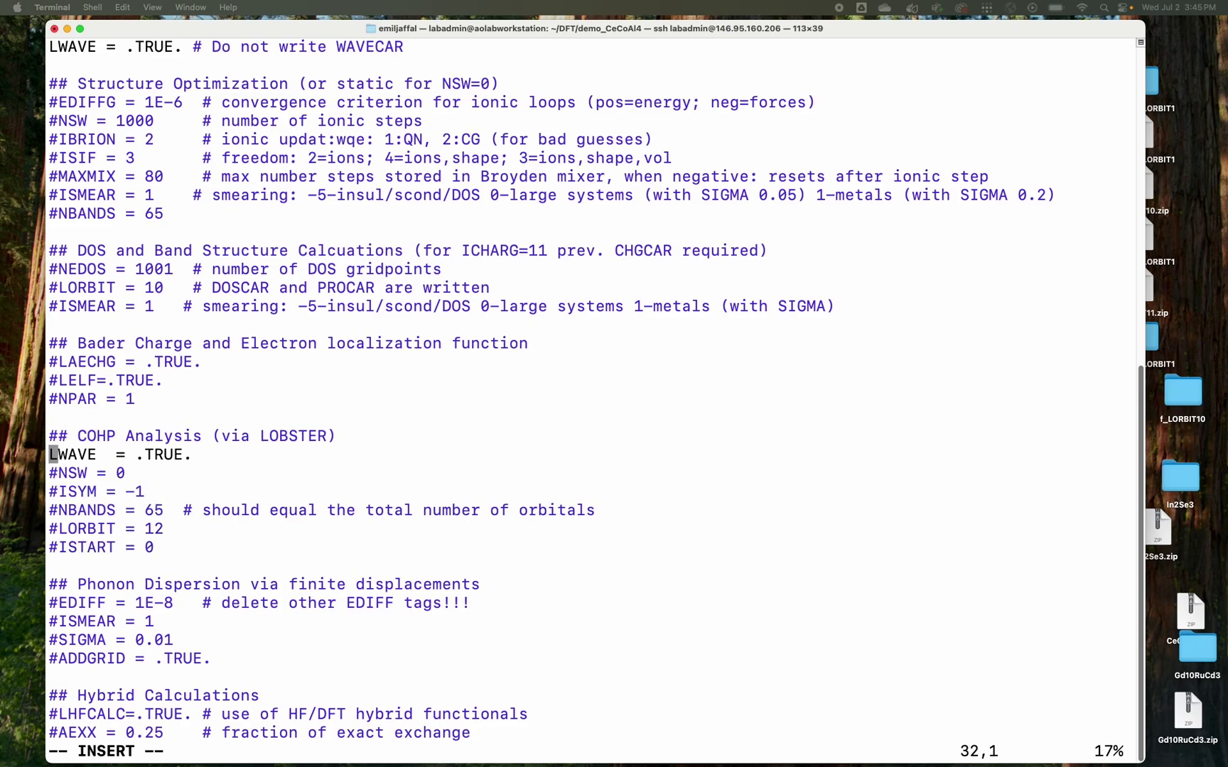
pyautogui.write('#')
pyautogui.press('Up')
pyautogui.press('Up')
pyautogui.press('Up')
pyautogui.press('Up')
pyautogui.press('Up')
pyautogui.press('Up')
pyautogui.press('Up')
pyautogui.press('Up')
pyautogui.press('Up')
pyautogui.press('Up')
pyautogui.press('Up')
pyautogui.press('Up')
pyautogui.press('Up')
pyautogui.press('Up')
pyautogui.press('Up')
pyautogui.press('Up')
pyautogui.press('Up')
pyautogui.press('Up')
pyautogui.press('Up')
pyautogui.press('Up')
pyautogui.press('Escape')
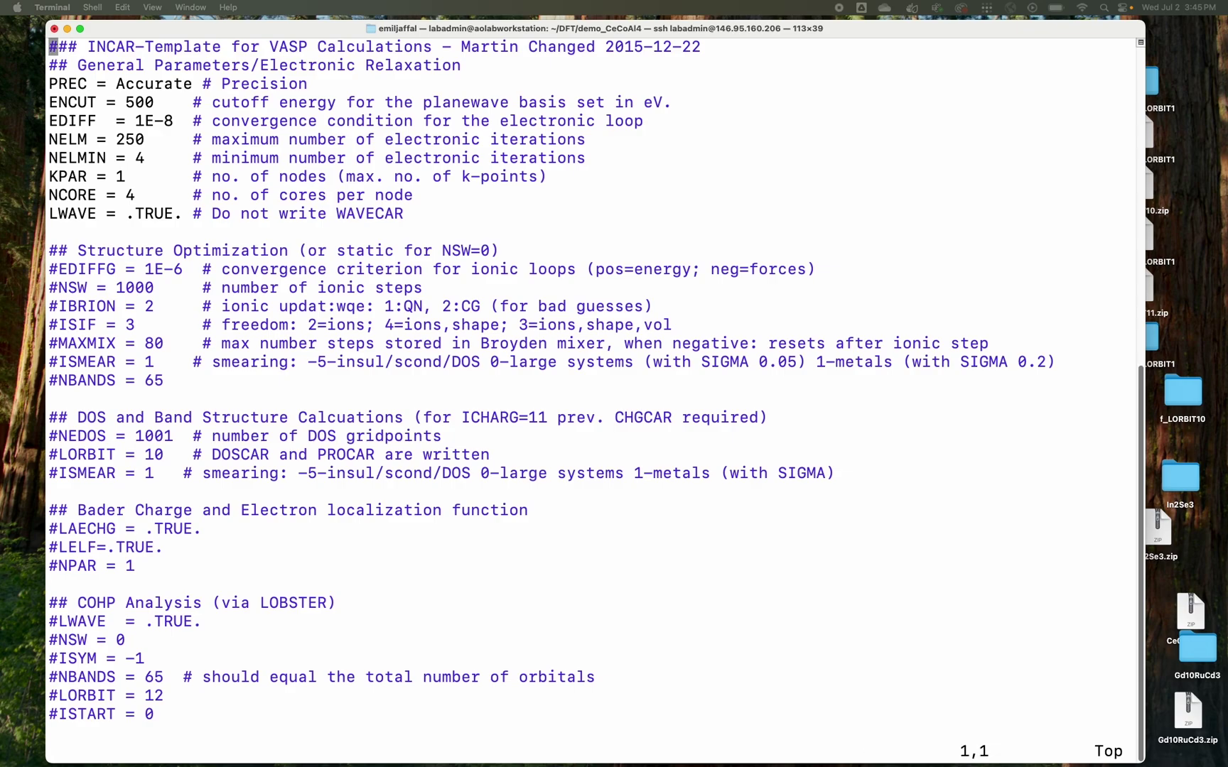
pyautogui.write(':wq')
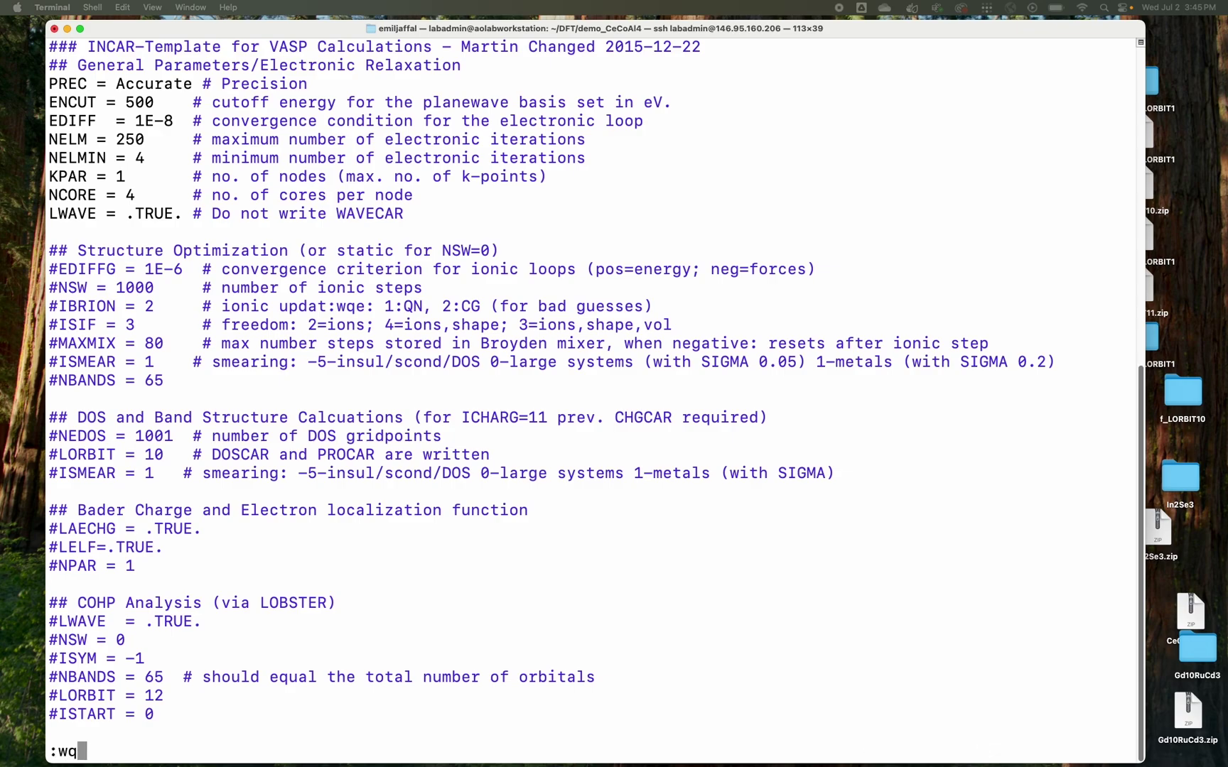
pyautogui.press('Return')
# Generate the bulk band-structure k-path files with VASPKIT options 03 and 303
pyautogui.write('vaspkit')
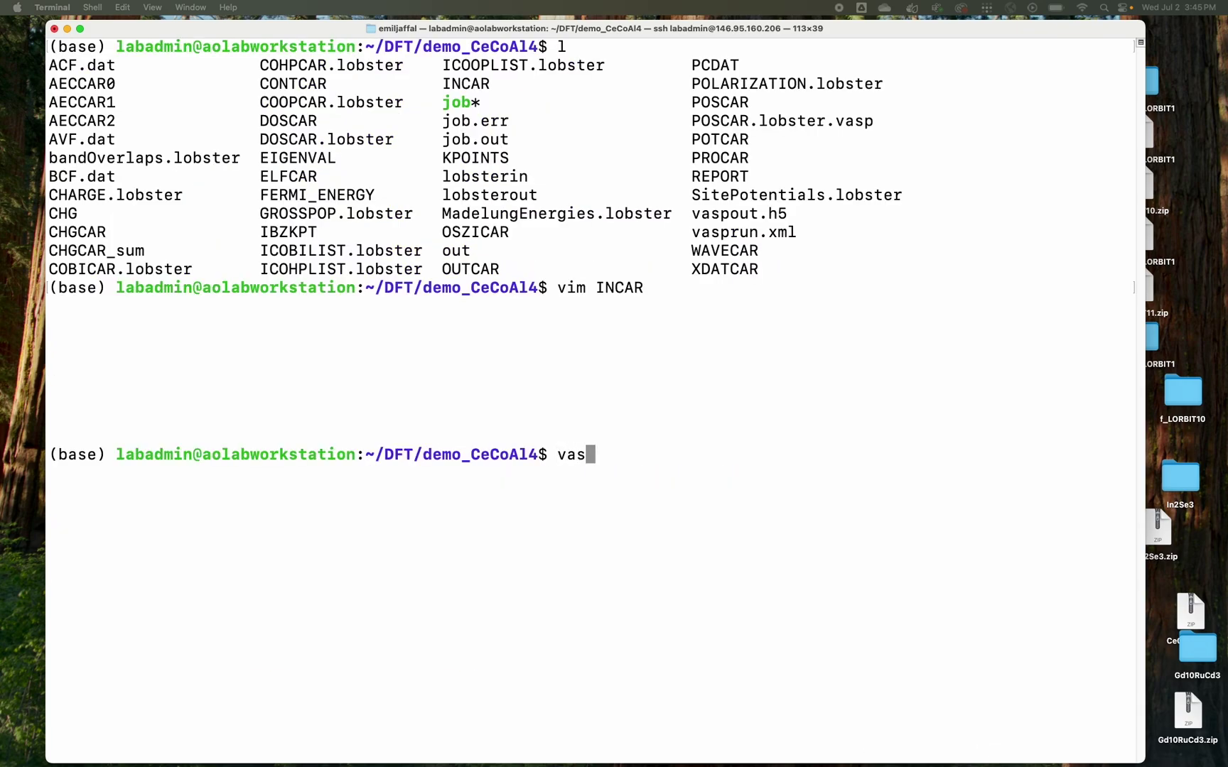
pyautogui.press('Return')
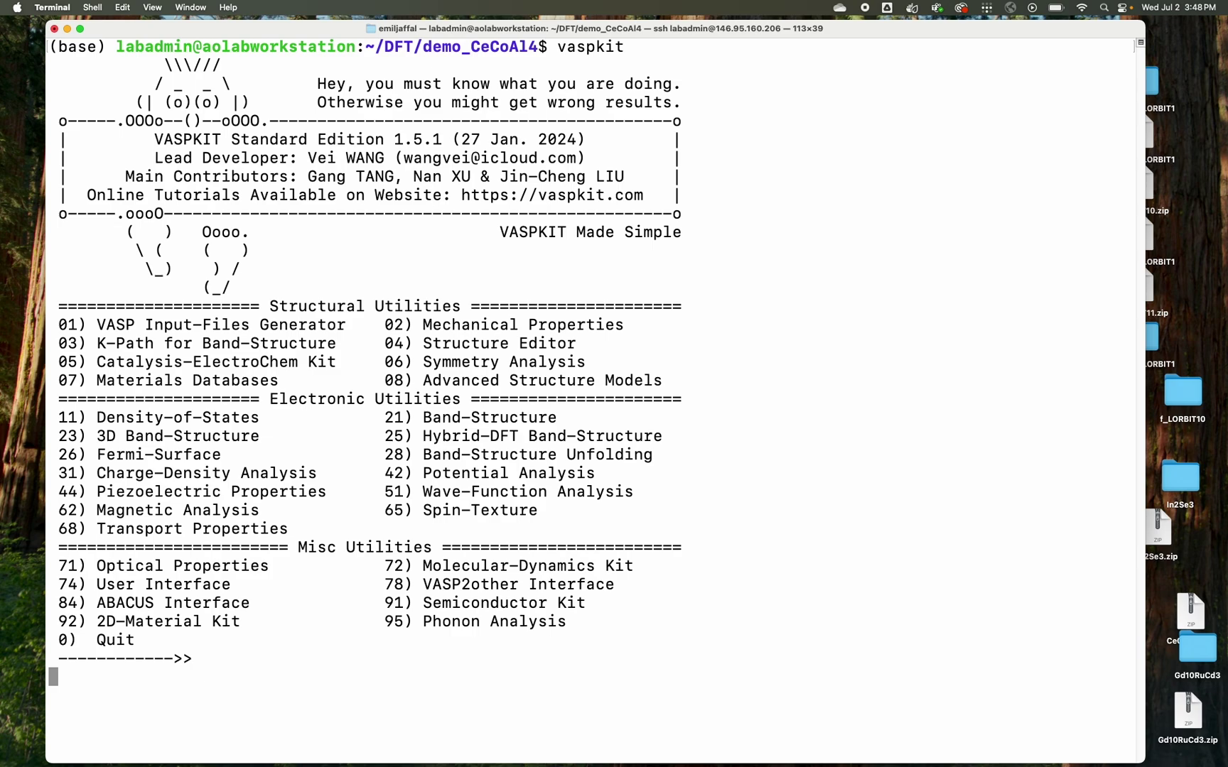
pyautogui.write('03')
pyautogui.press('Return')
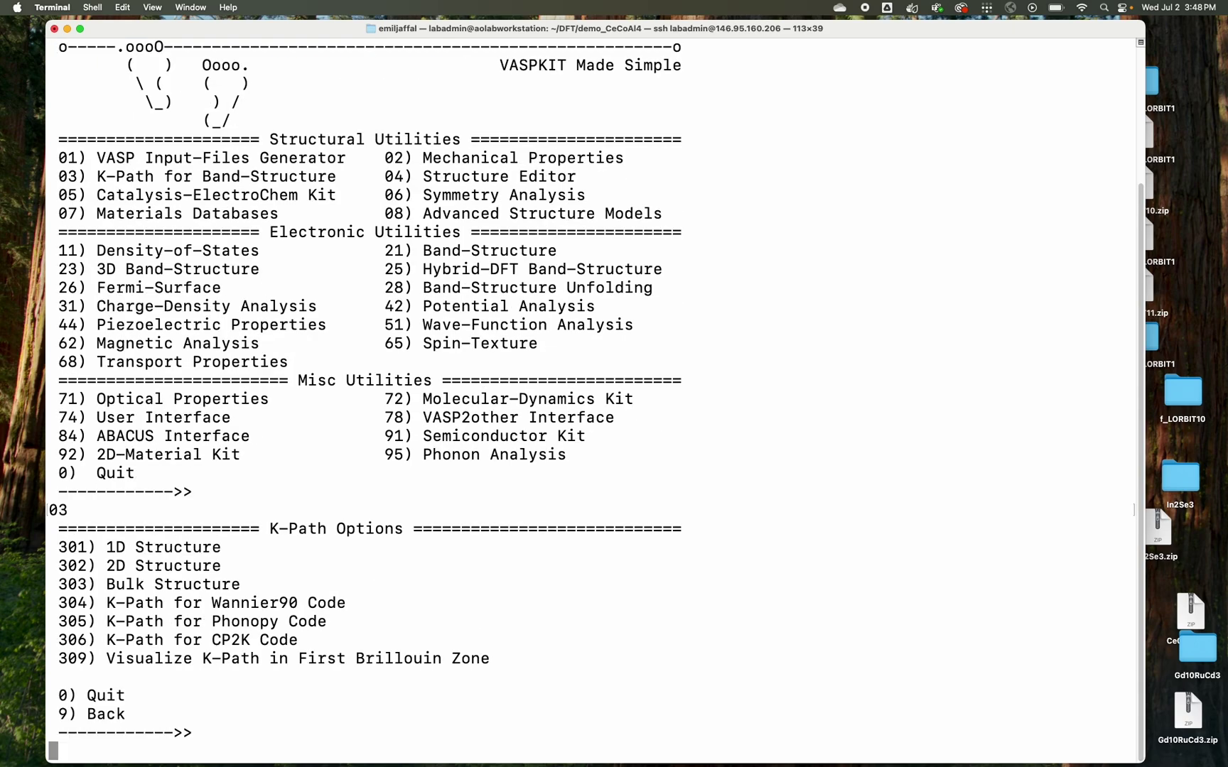
pyautogui.write('303')
pyautogui.press('Return')
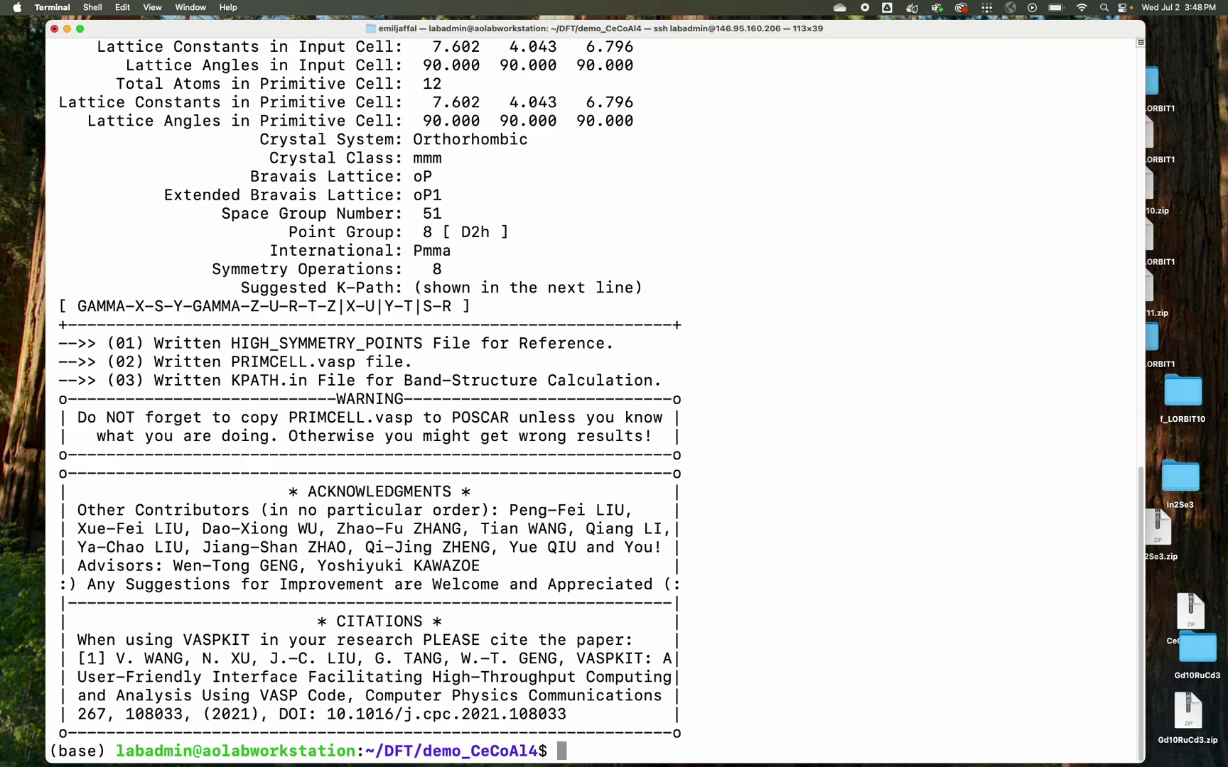
# Review the GAMMA-X-S-Y-GAMMA-Z-U-R-T-Z|X-U|Y-T|S-R path in KPATH.in, then quit vim
pyautogui.write('vim KPA')
pyautogui.press('Tab')
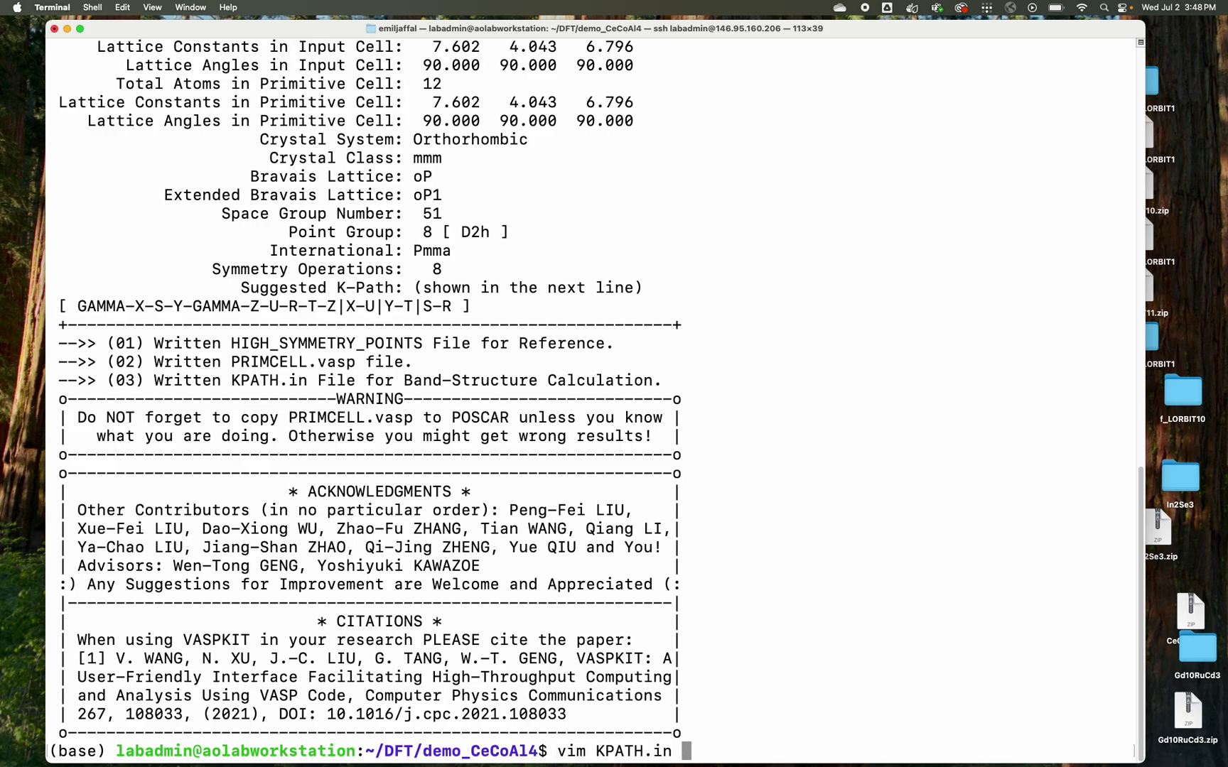
pyautogui.press('Return')
pyautogui.hotkey('shift', 'g')
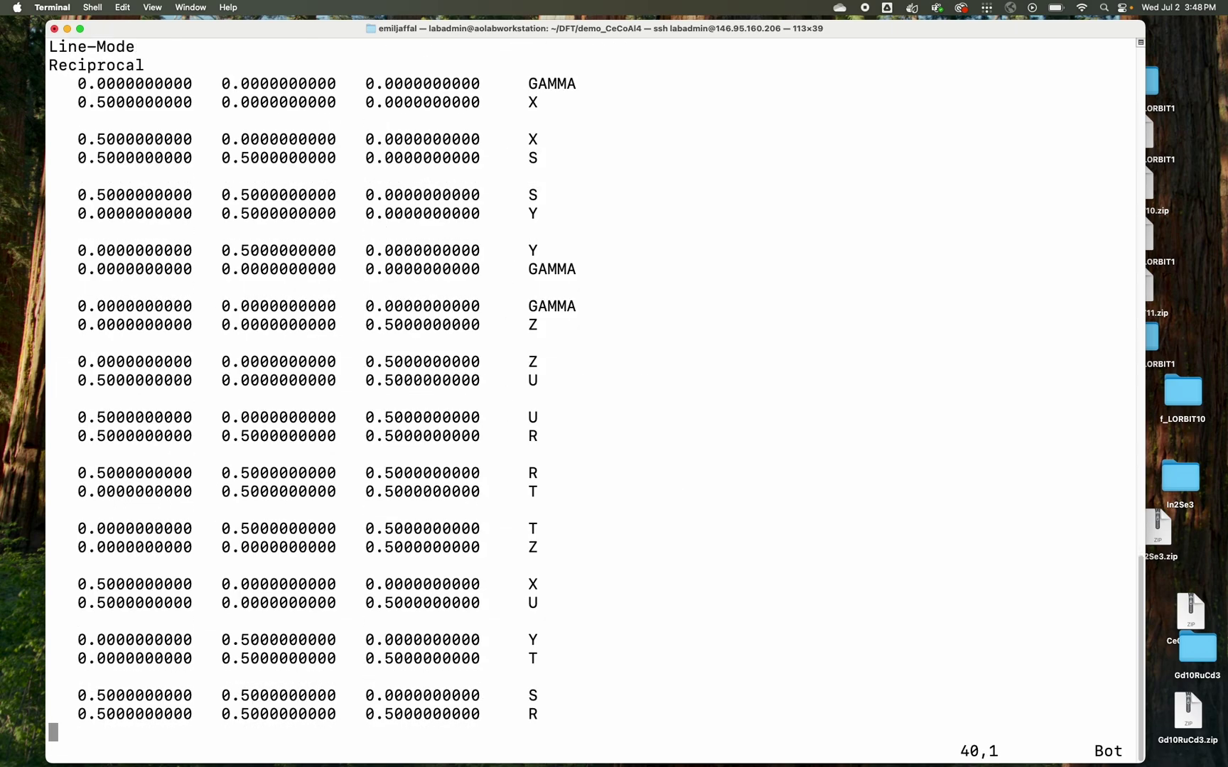
pyautogui.press('g')
pyautogui.press('g')
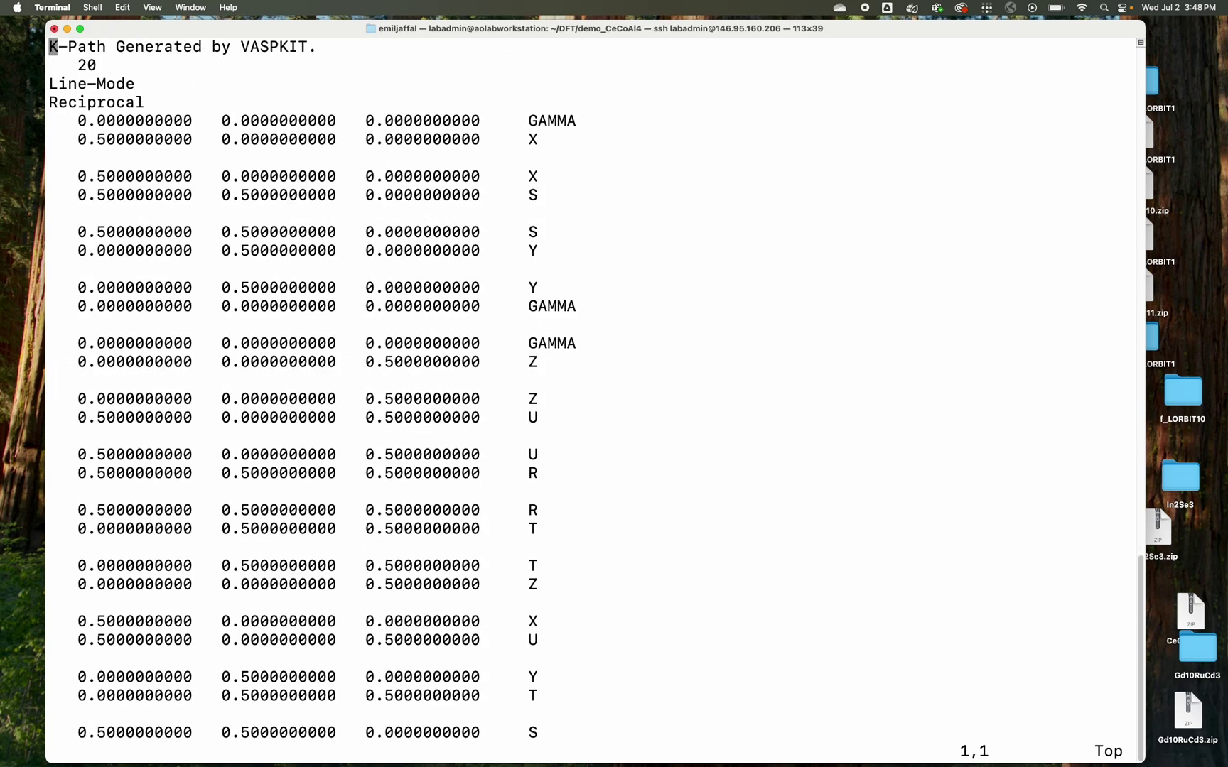
pyautogui.hotkey('shift', 'g')
pyautogui.press('g')
pyautogui.press('g')
pyautogui.press('j')
pyautogui.press('j')
pyautogui.press('j')
pyautogui.press('j')
pyautogui.press('j')
pyautogui.press('j')
pyautogui.press('j')
pyautogui.press('j')
pyautogui.hotkey('shift', 'g')
pyautogui.write(':q')
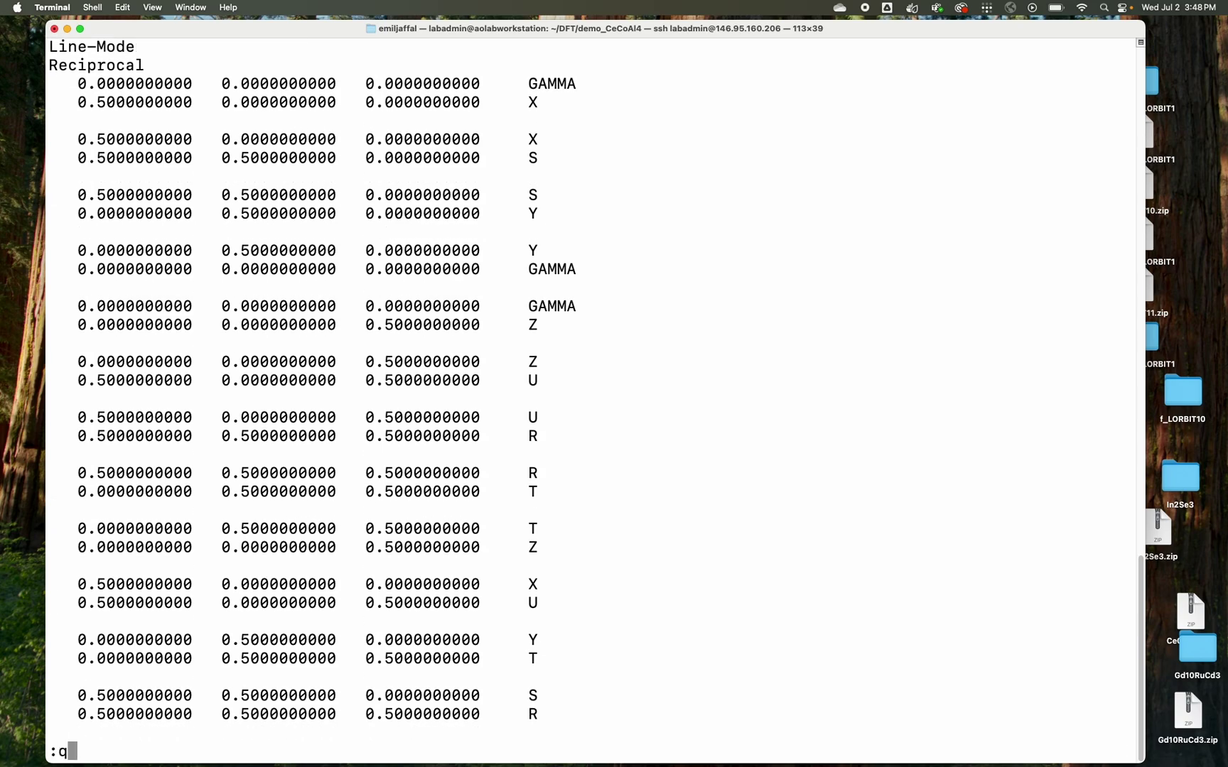
pyautogui.press('Return')
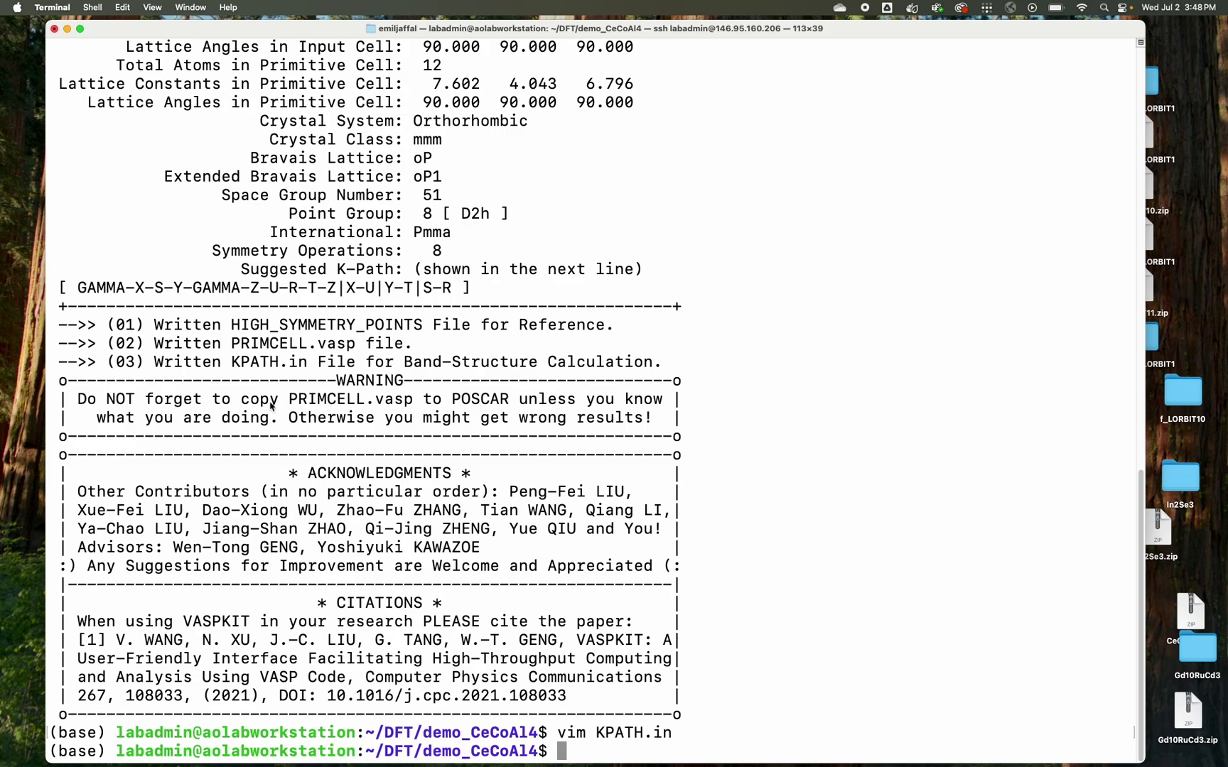
# Highlight PRIMCELL.vasp, POSCAR and KPATH.in in VASPKIT's warning output
pyautogui.moveTo(290, 403); pyautogui.dragTo(418, 410)
pyautogui.doubleClick(476, 398)
pyautogui.click(478, 407)
pyautogui.click(629, 738)
pyautogui.doubleClick(628, 739)
pyautogui.click(628, 739)
pyautogui.scroll(10, 471, 318)
pyautogui.scroll(-10, 472, 309)
# Back up the originals by renaming KPOINTS to KPOINTS_old and POSCAR to POSCAR_old
pyautogui.write('cp')
pyautogui.press('BackSpace')
pyautogui.press('BackSpace')
pyautogui.press('BackSpace')
pyautogui.write('mv KPOINTS KPo')
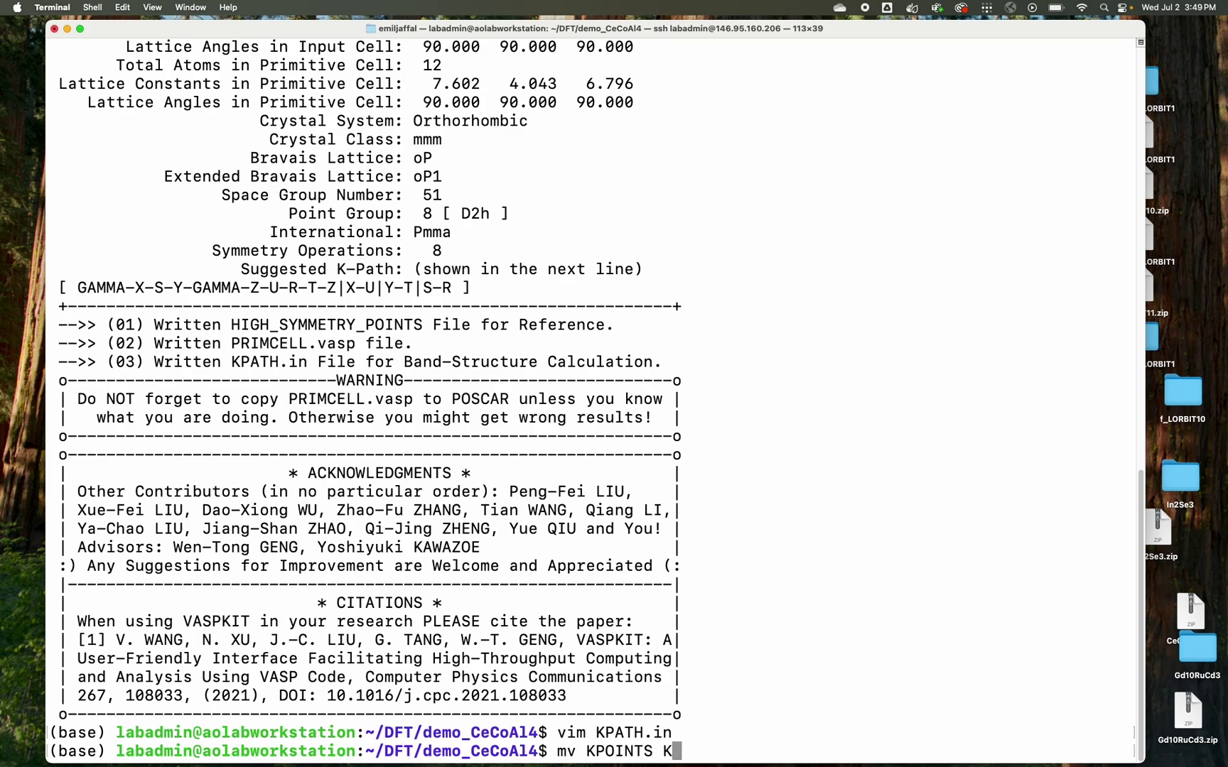
pyautogui.press('Tab')
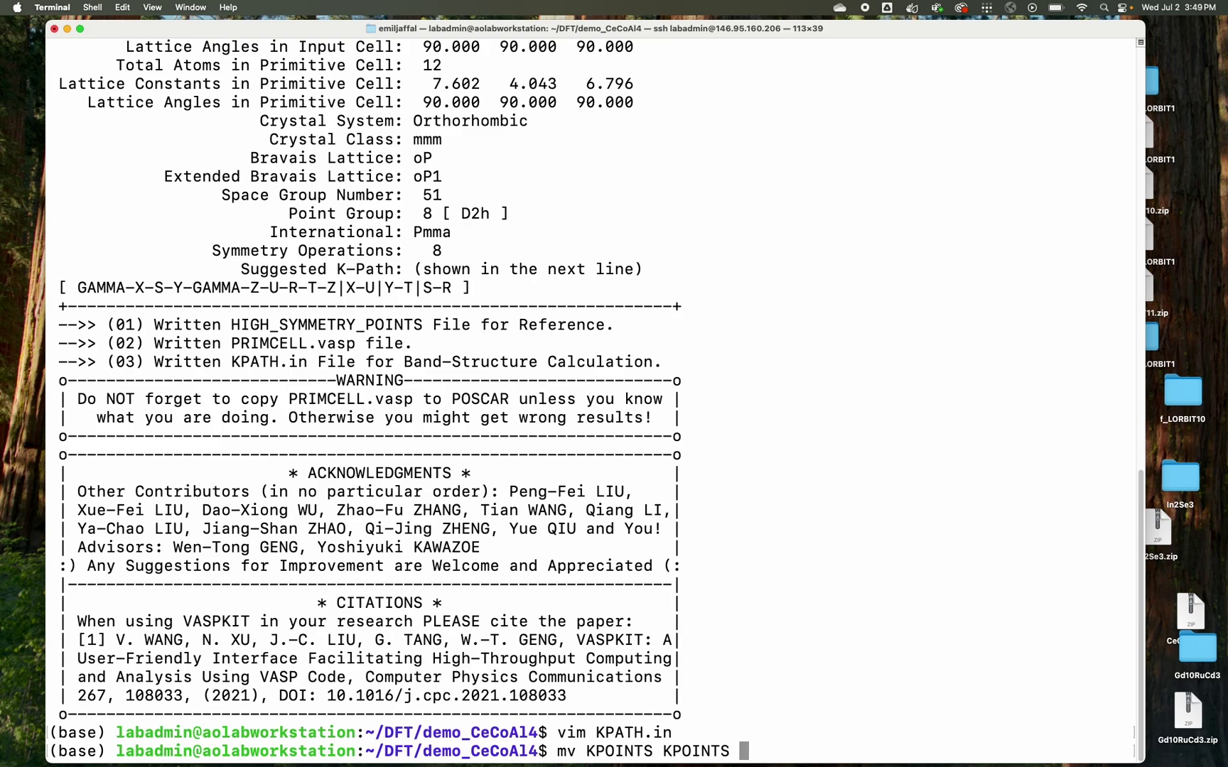
pyautogui.press('BackSpace')
pyautogui.write('_old')
pyautogui.press('Return')
pyautogui.write('mv POSC')
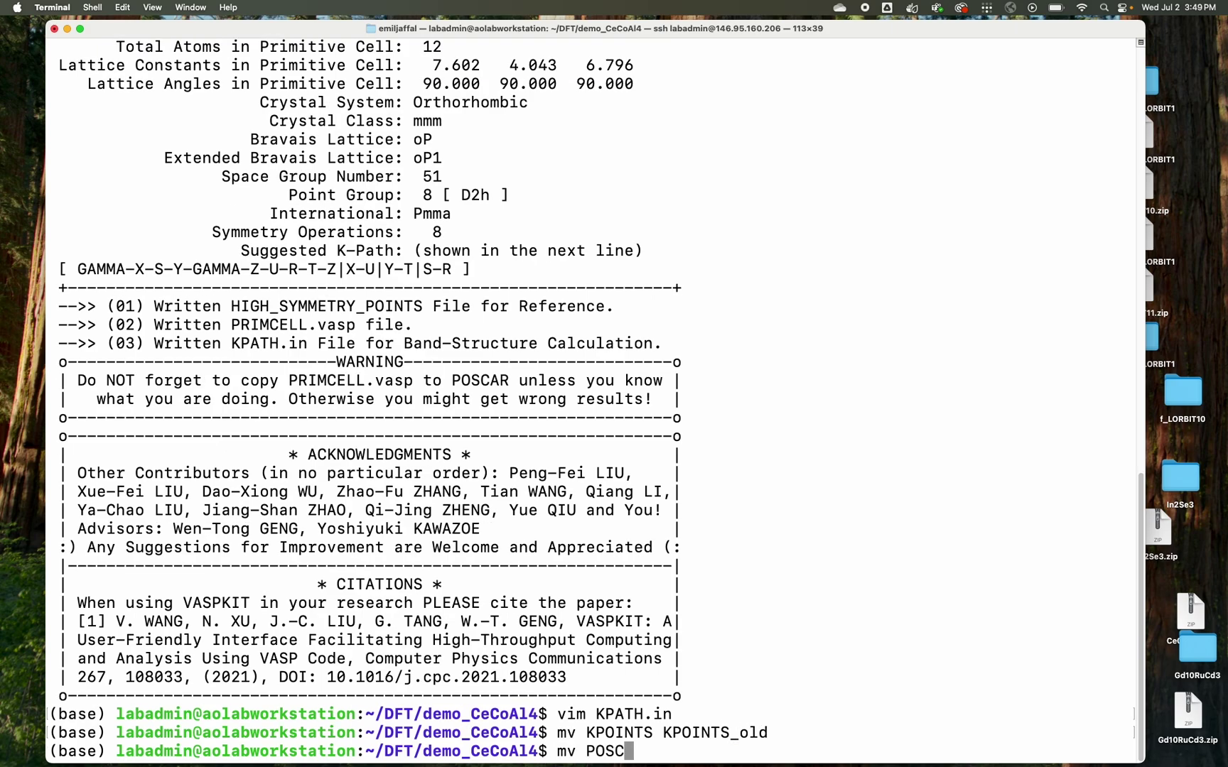
pyautogui.write('AR POSCAR_')
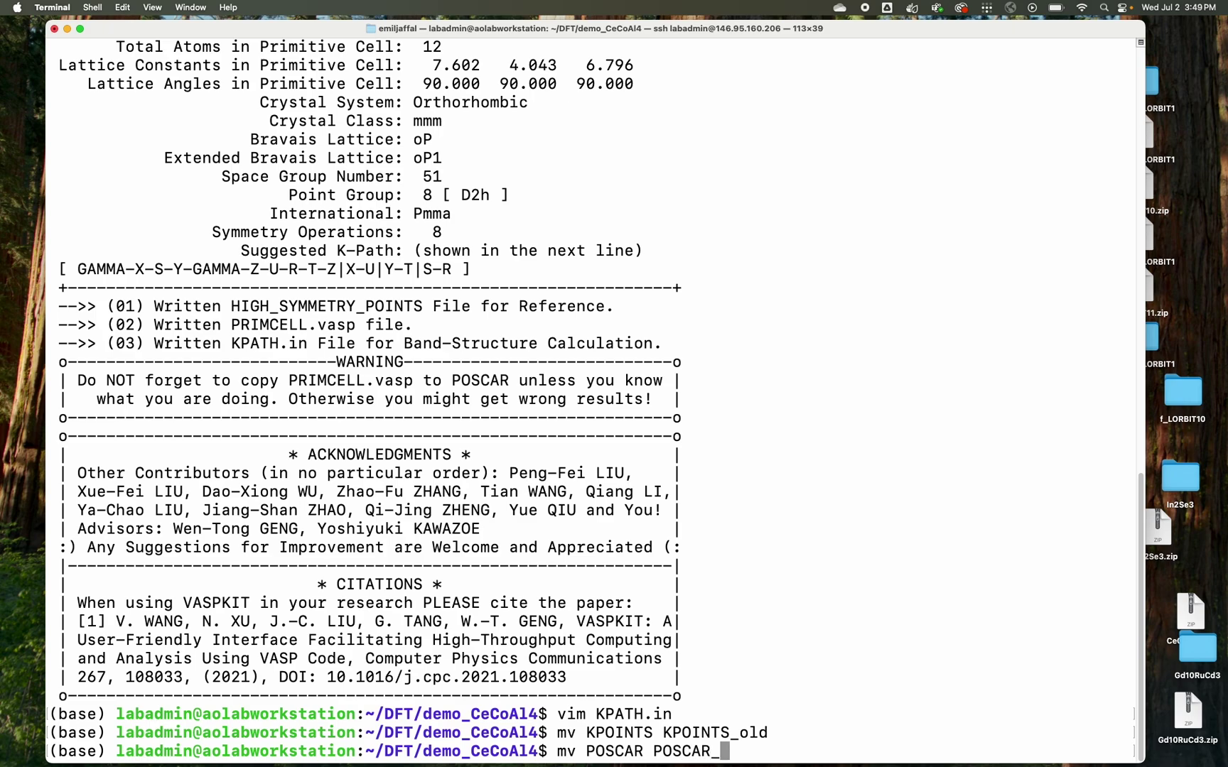
pyautogui.write('old')
pyautogui.press('Return')
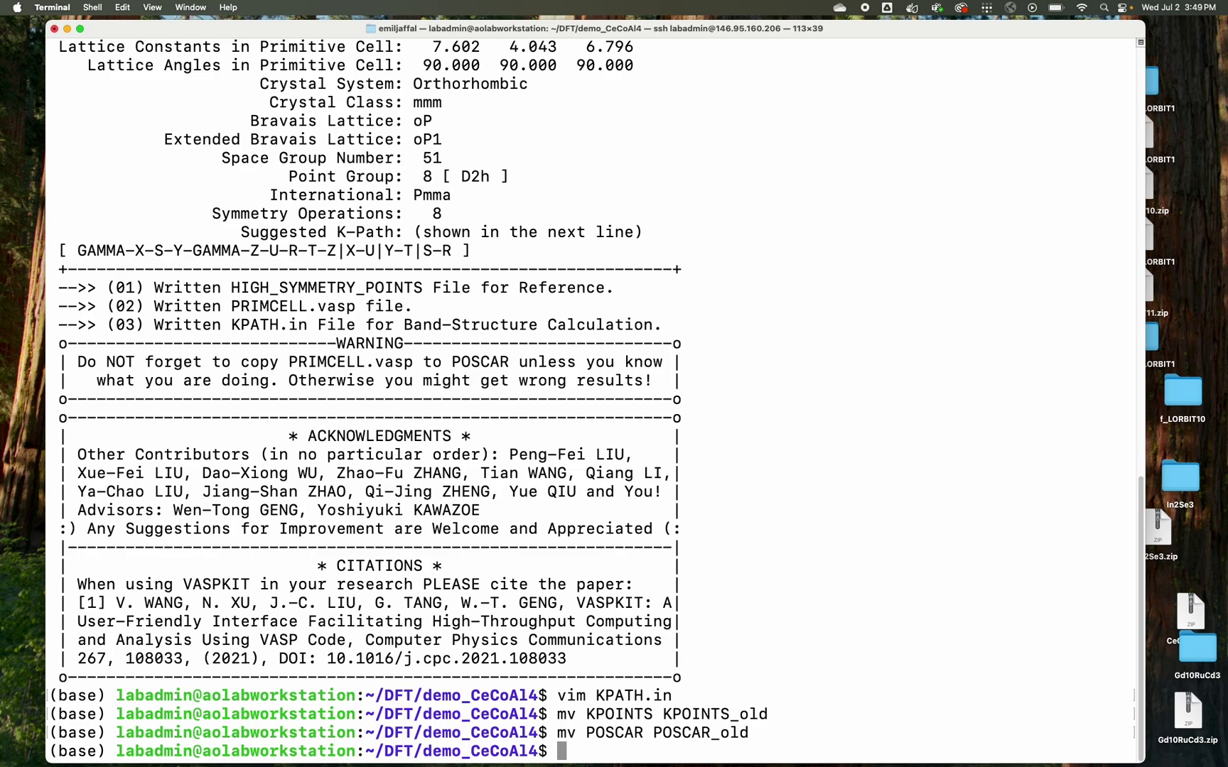
# Copy KPATH.in to KPOINTS and PRIMCELL.vasp to POSCAR, then list the folder
pyautogui.write('cp KPA')
pyautogui.press('Tab')
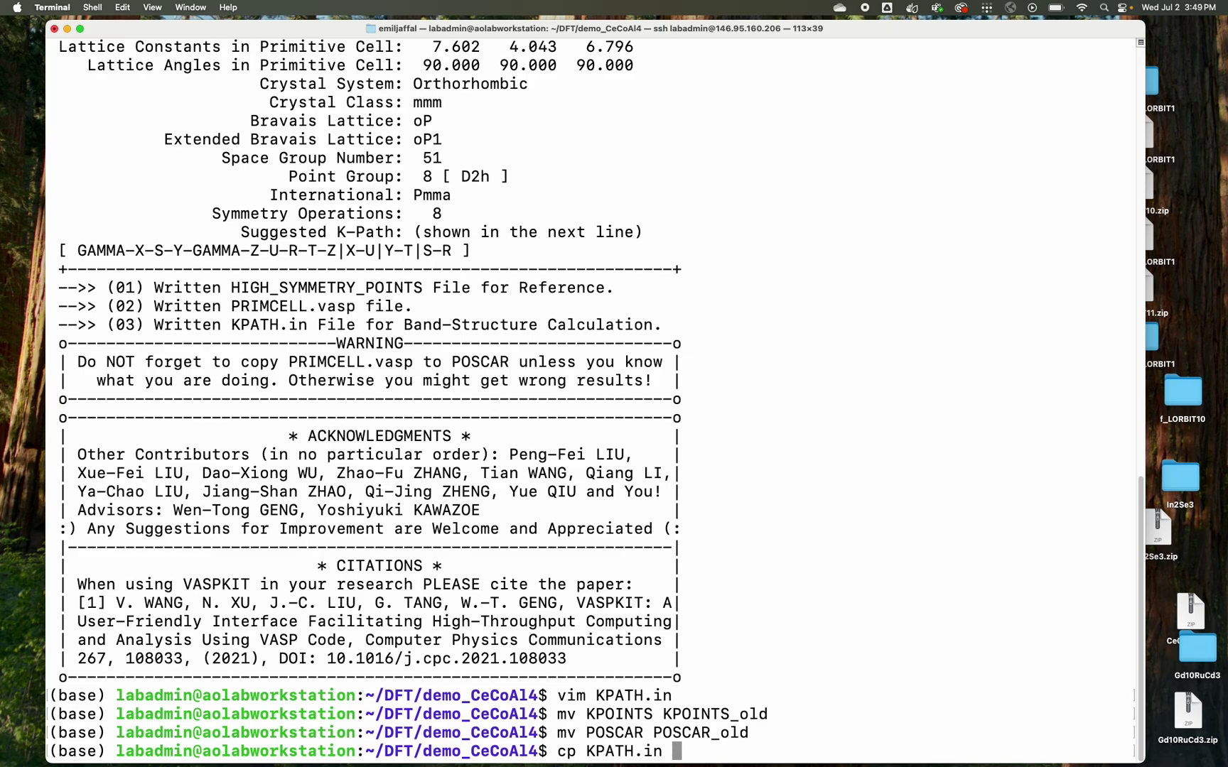
pyautogui.write('KPOINTS')
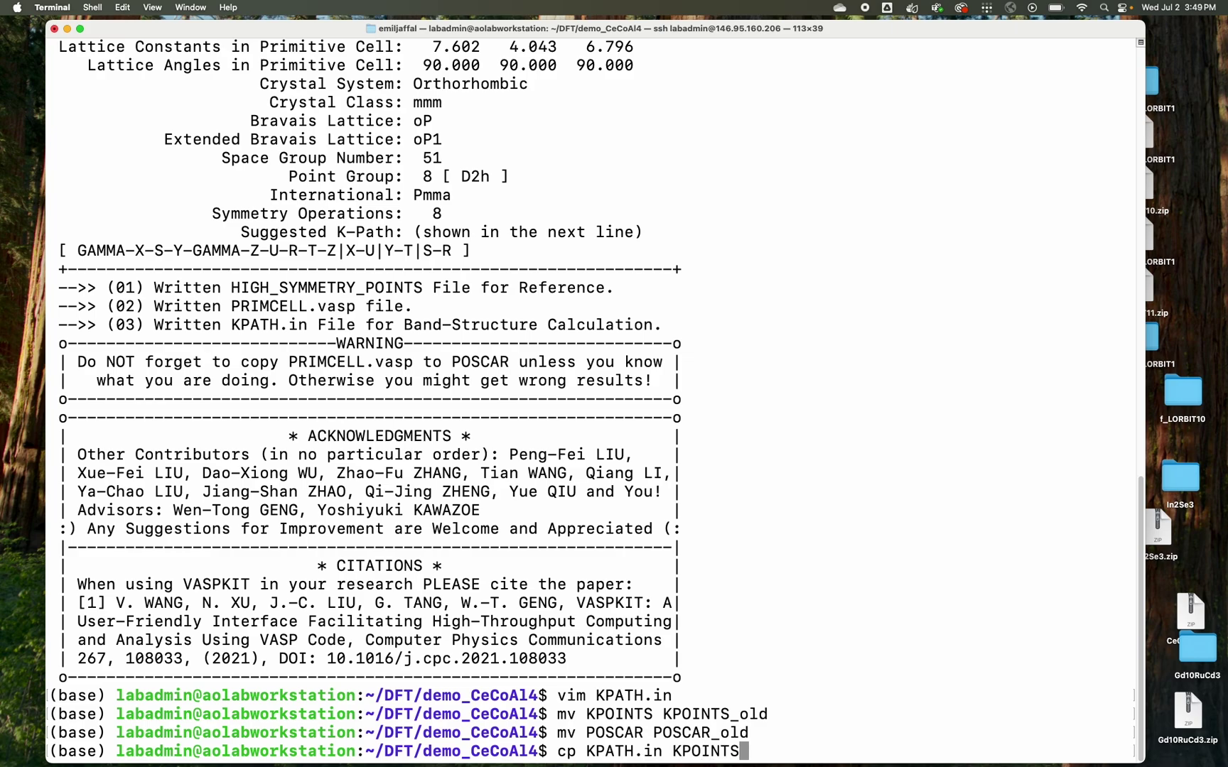
pyautogui.press('Return')
pyautogui.write('cp ')
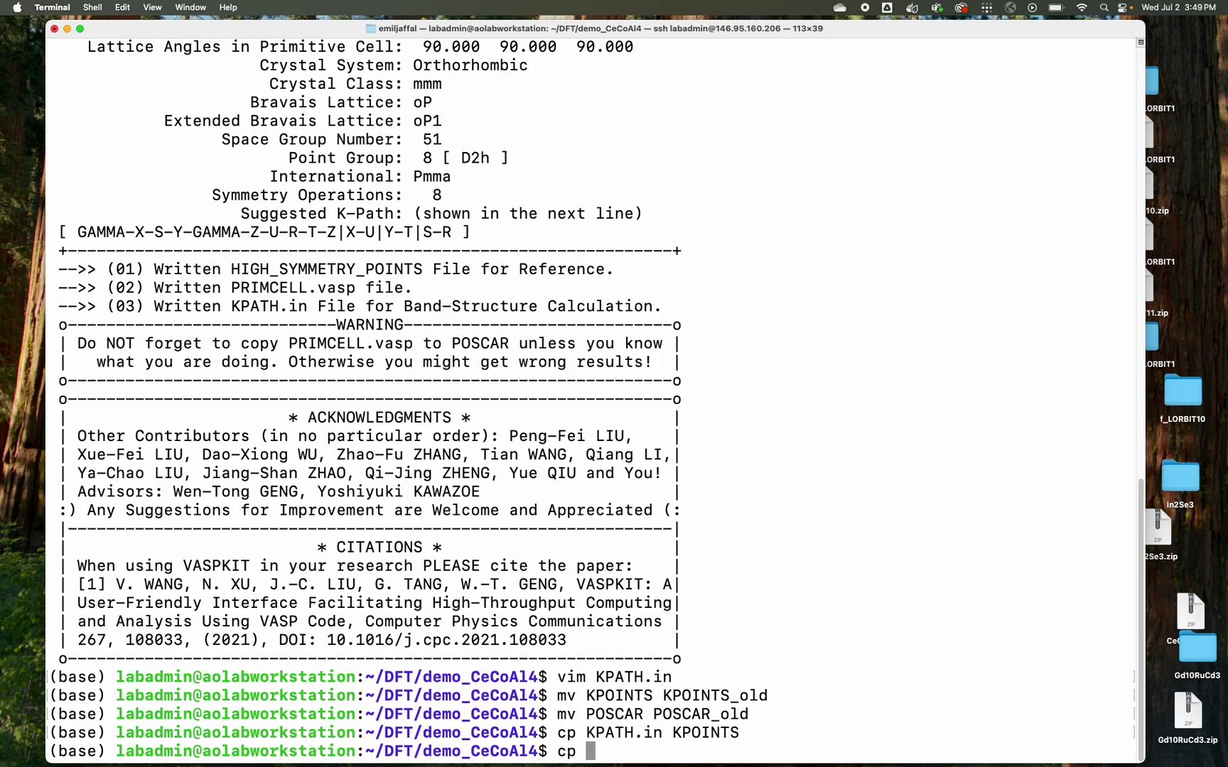
pyautogui.write('PRIM')
pyautogui.press('Tab')
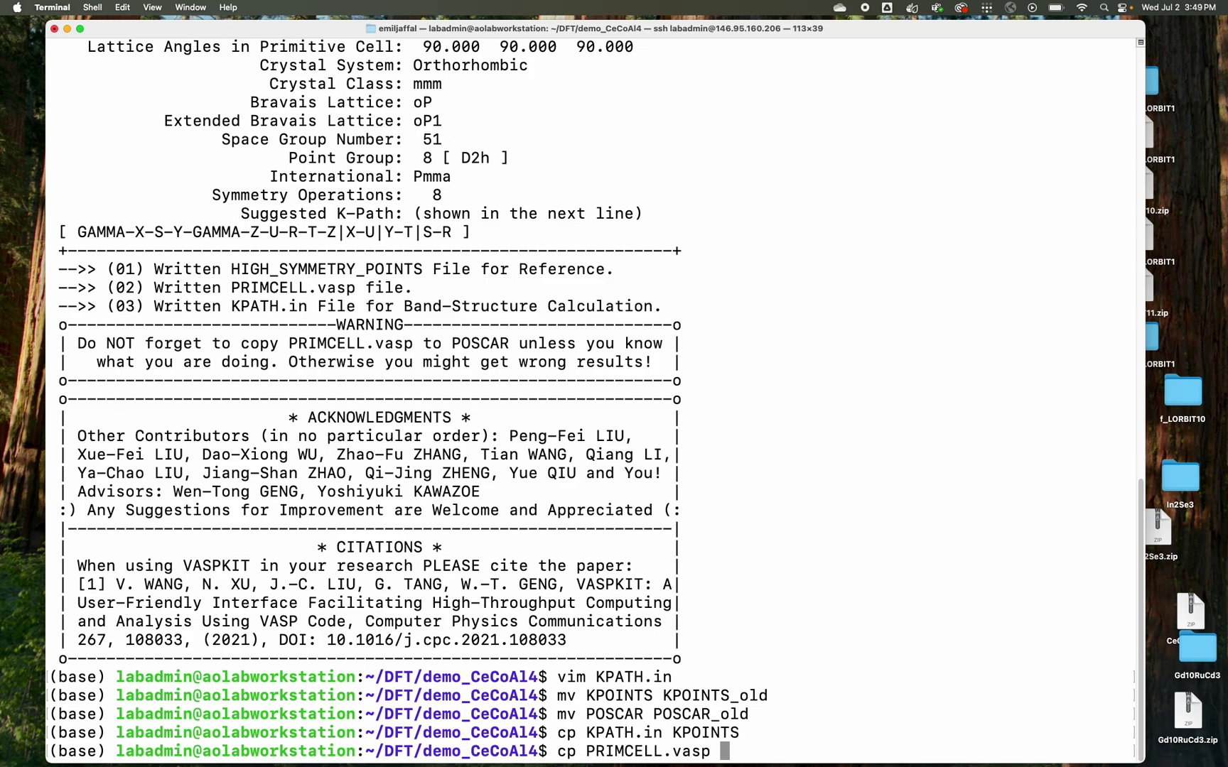
pyautogui.write('POSCAR')
pyautogui.press('Return')
pyautogui.write('l')
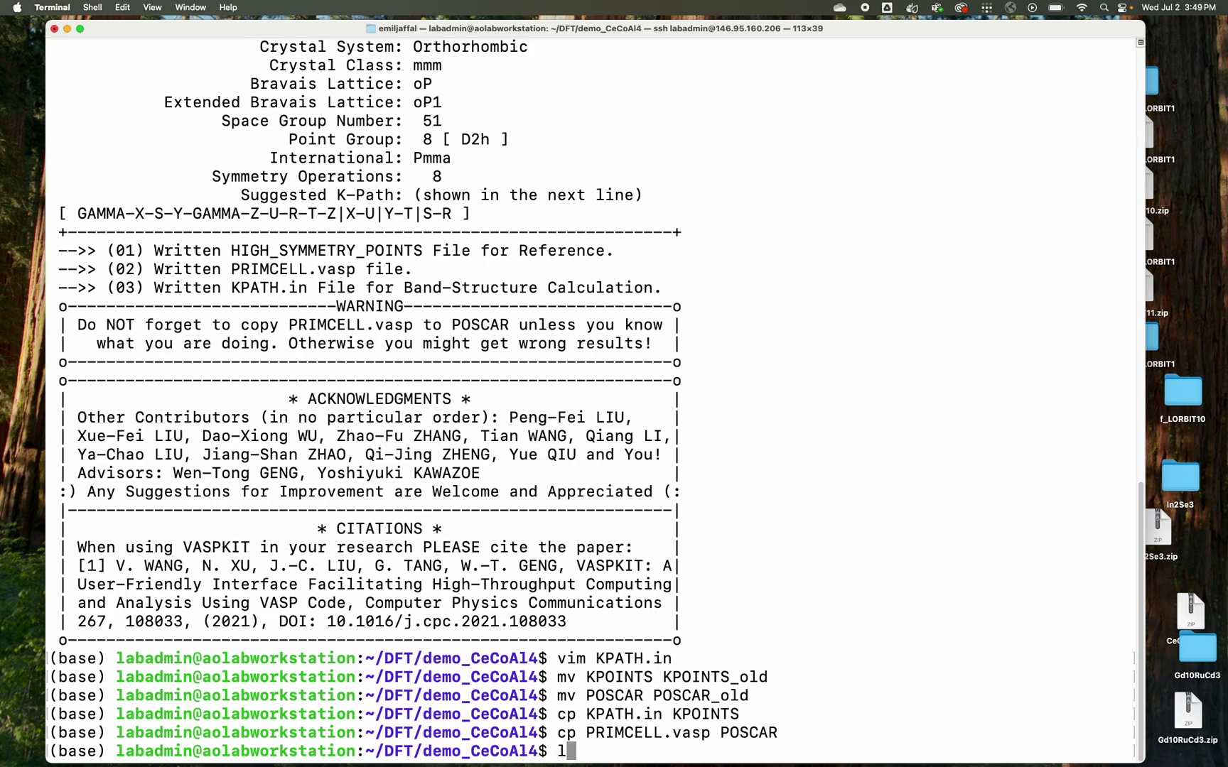
pyautogui.write('s')
pyautogui.press('Return')
pyautogui.write('clear')
pyautogui.press('Return')
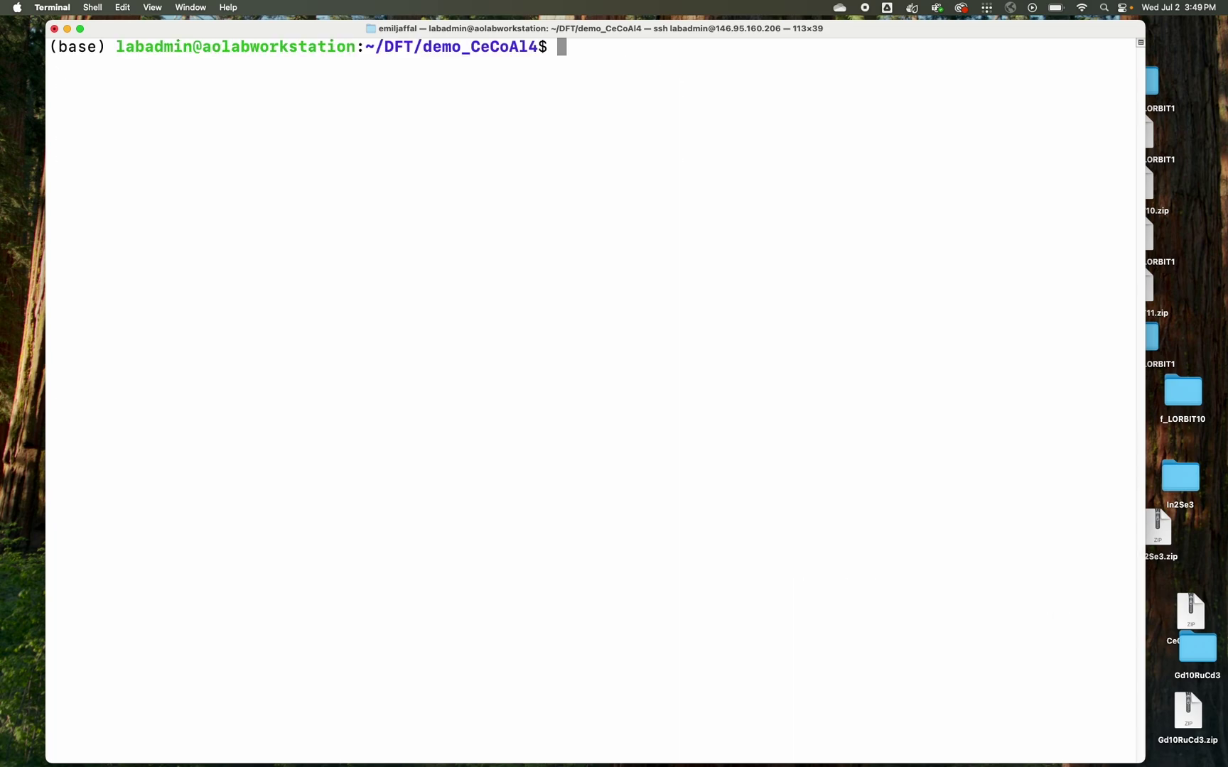
# Check the new KPOINTS and POSCAR files in vim
pyautogui.write('vim KP')
pyautogui.press('Return')
pyautogui.write(':q')
pyautogui.press('Return')
pyautogui.press('Up')
pyautogui.write('OINTS')
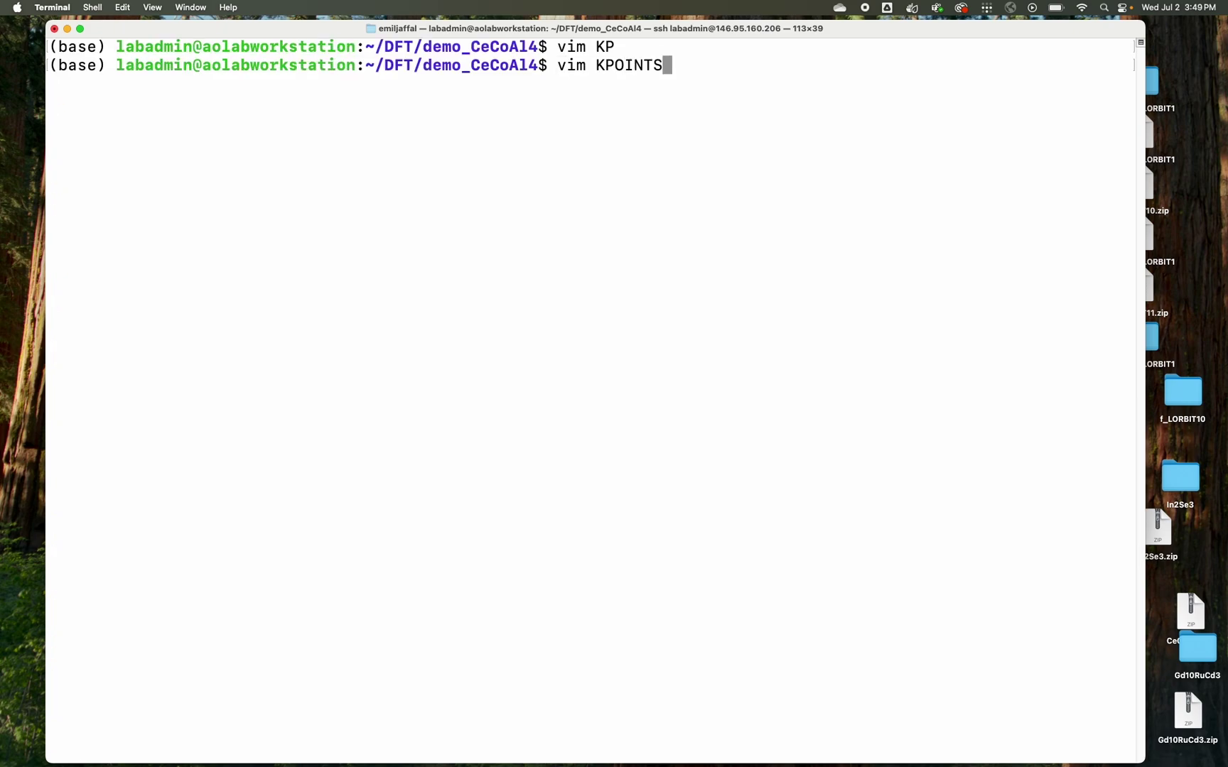
pyautogui.press('Return')
pyautogui.write(':q')
pyautogui.press('Return')
pyautogui.write('vim P')
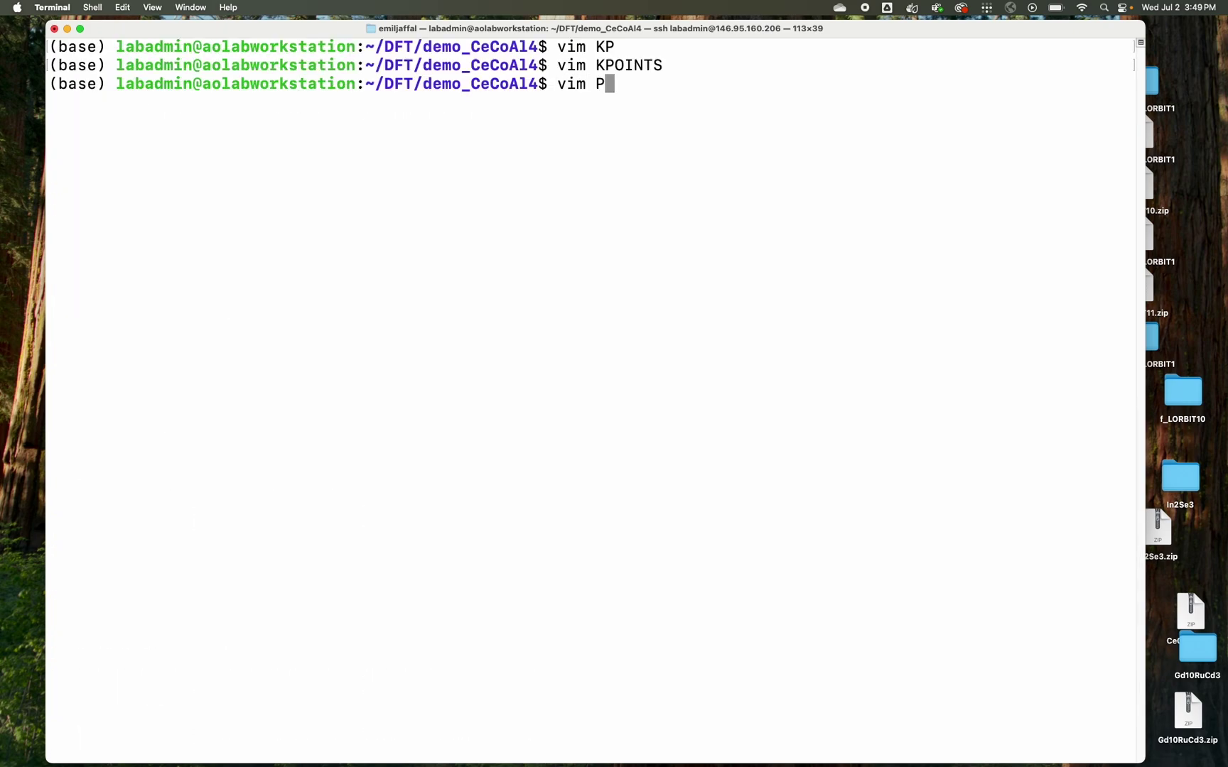
pyautogui.write('OSCAR')
pyautogui.press('Return')
pyautogui.write('"')
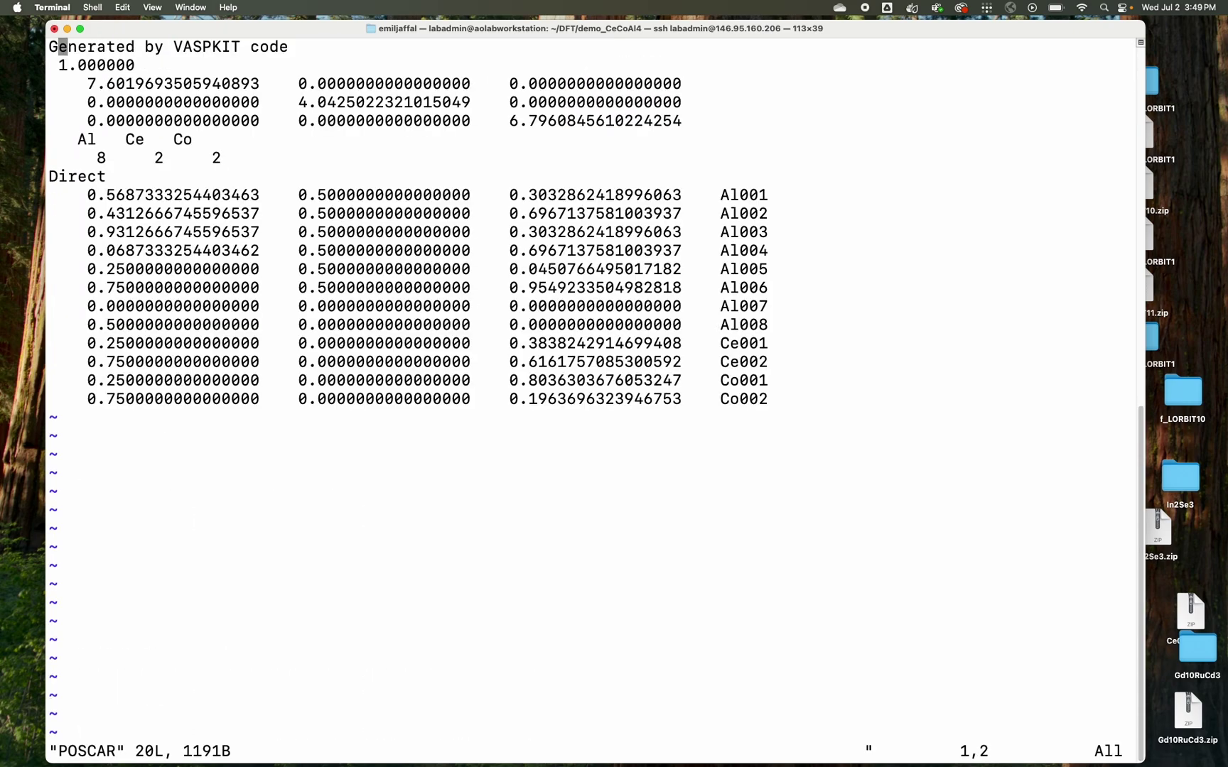
pyautogui.write('q:q')
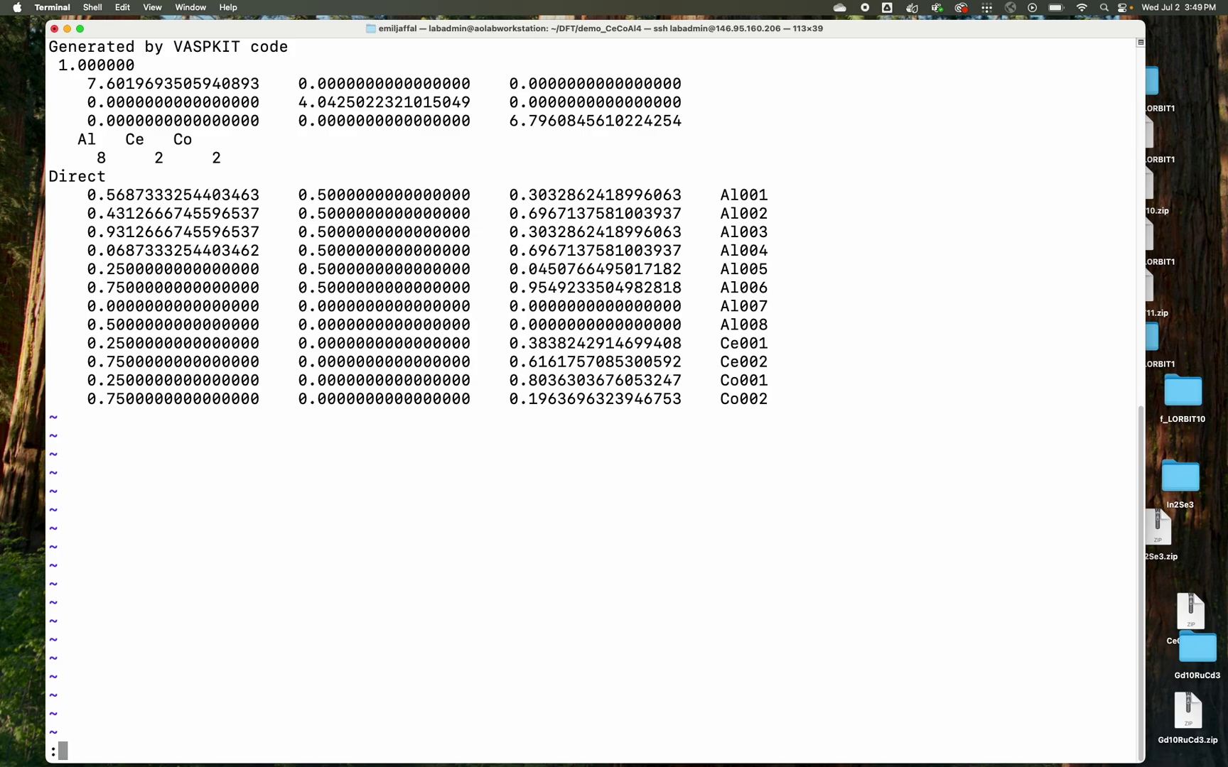
pyautogui.press('Return')
# Run VASPKIT's band-structure option 21, then 211
pyautogui.write('vasp')
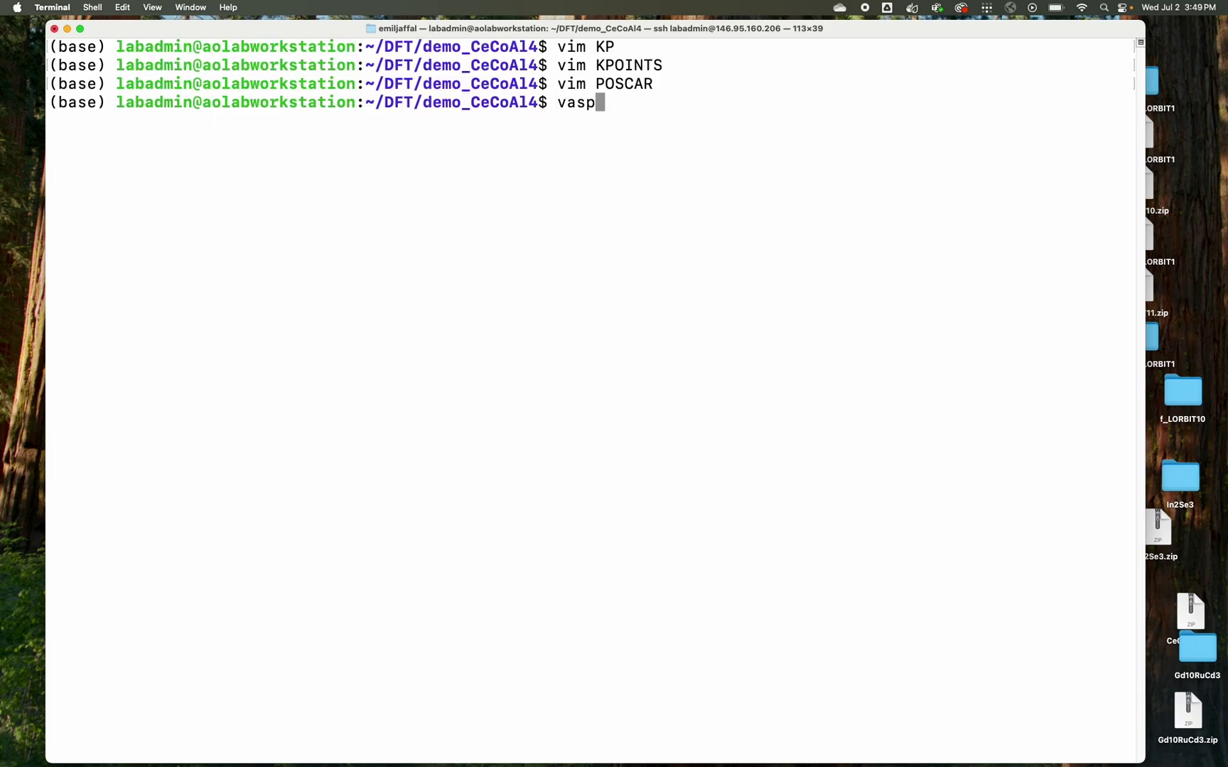
pyautogui.write('kit')
pyautogui.press('Return')
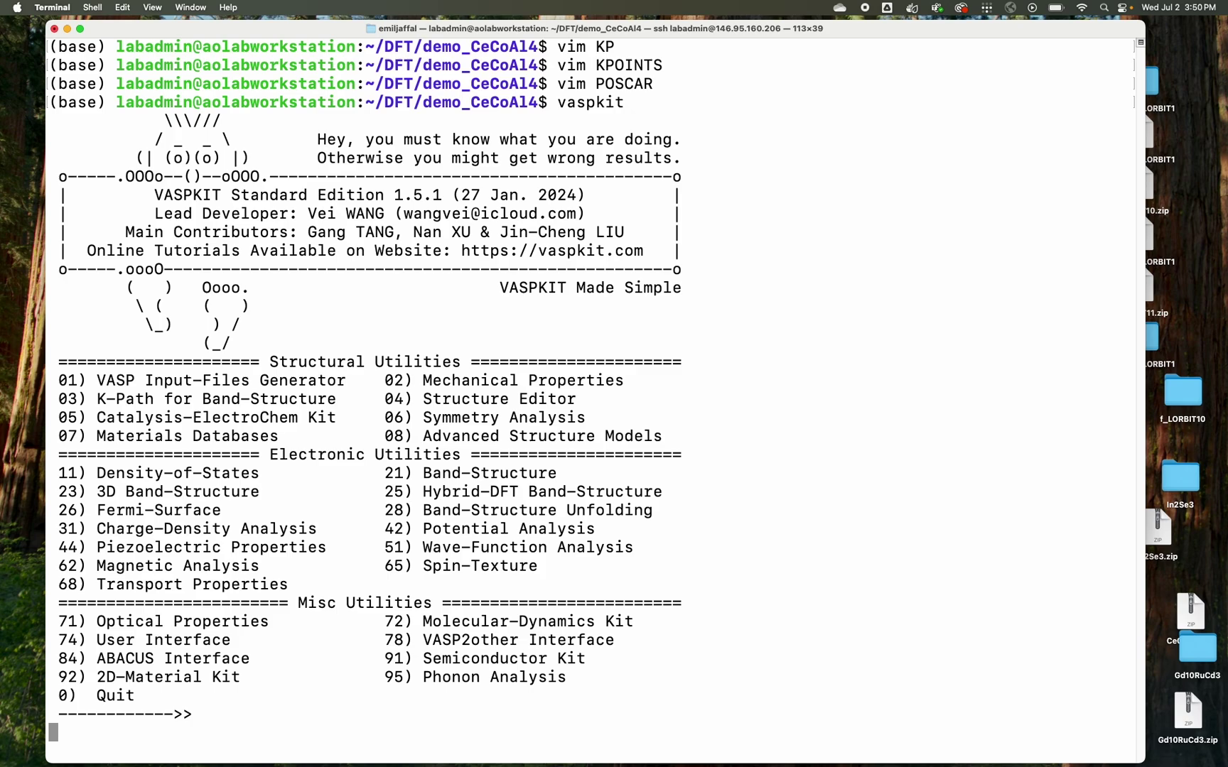
pyautogui.write('21')
pyautogui.press('Return')
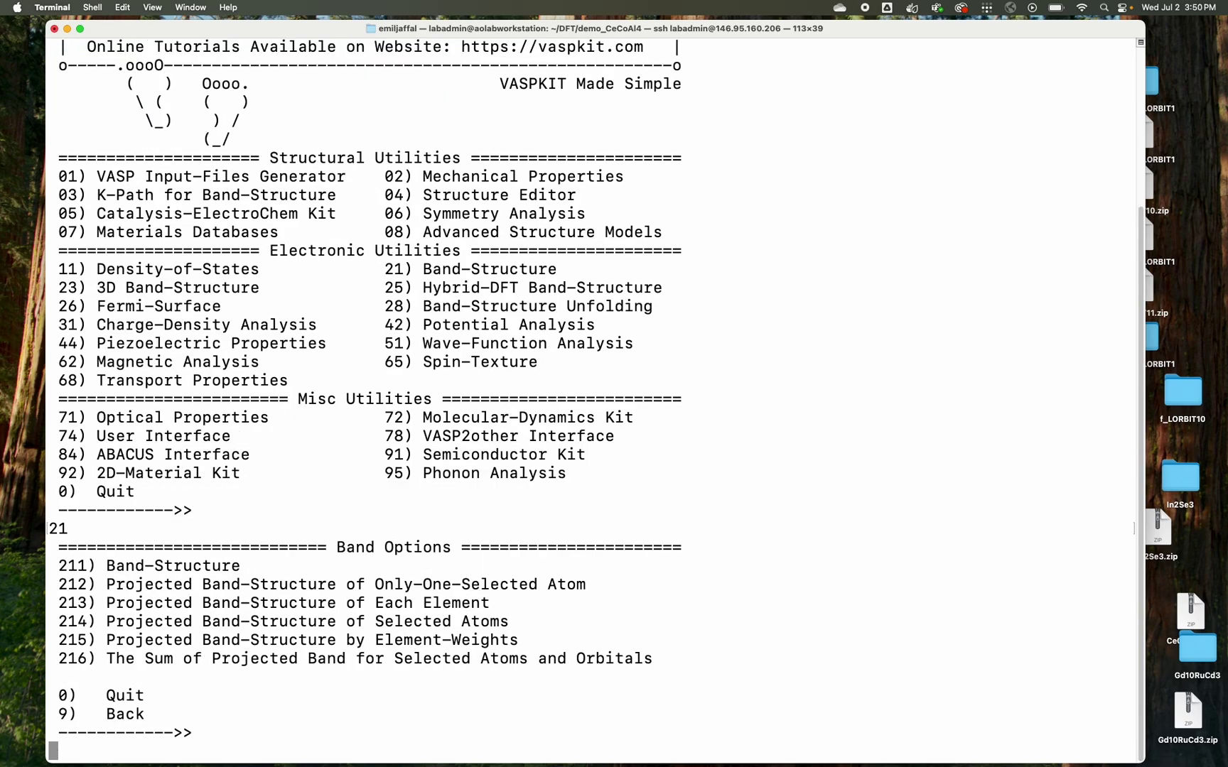
pyautogui.write('211')
pyautogui.press('Return')
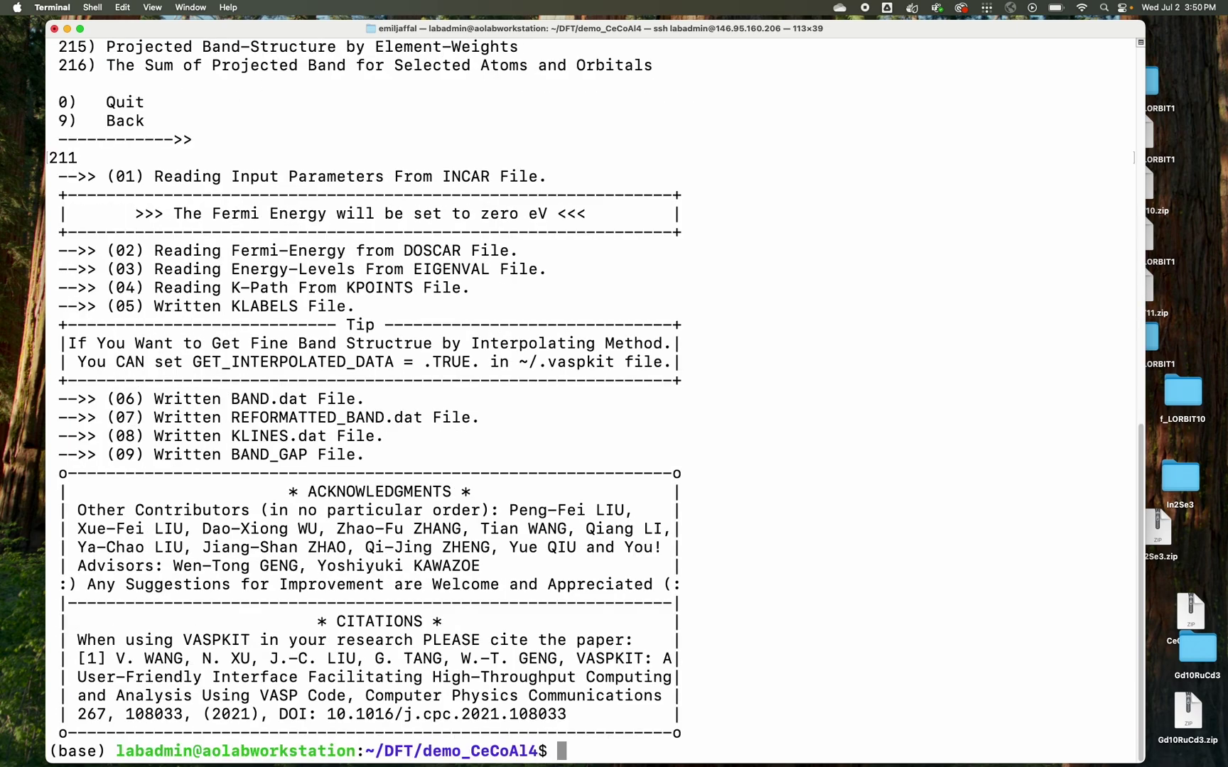
# Look through INCAR in vim and quit without changes
pyautogui.write('vim INCAR')
pyautogui.press('Return')
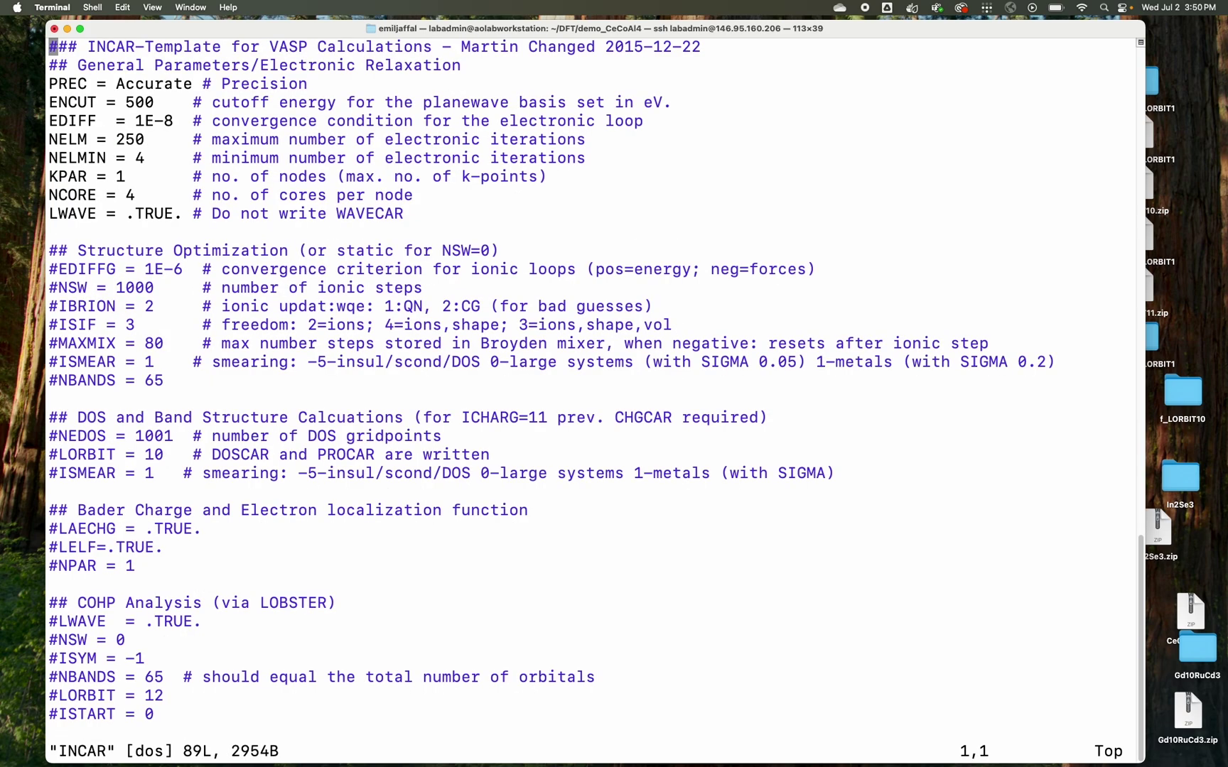
pyautogui.scroll(-15, 591, 398)
pyautogui.scroll(15, 591, 398)
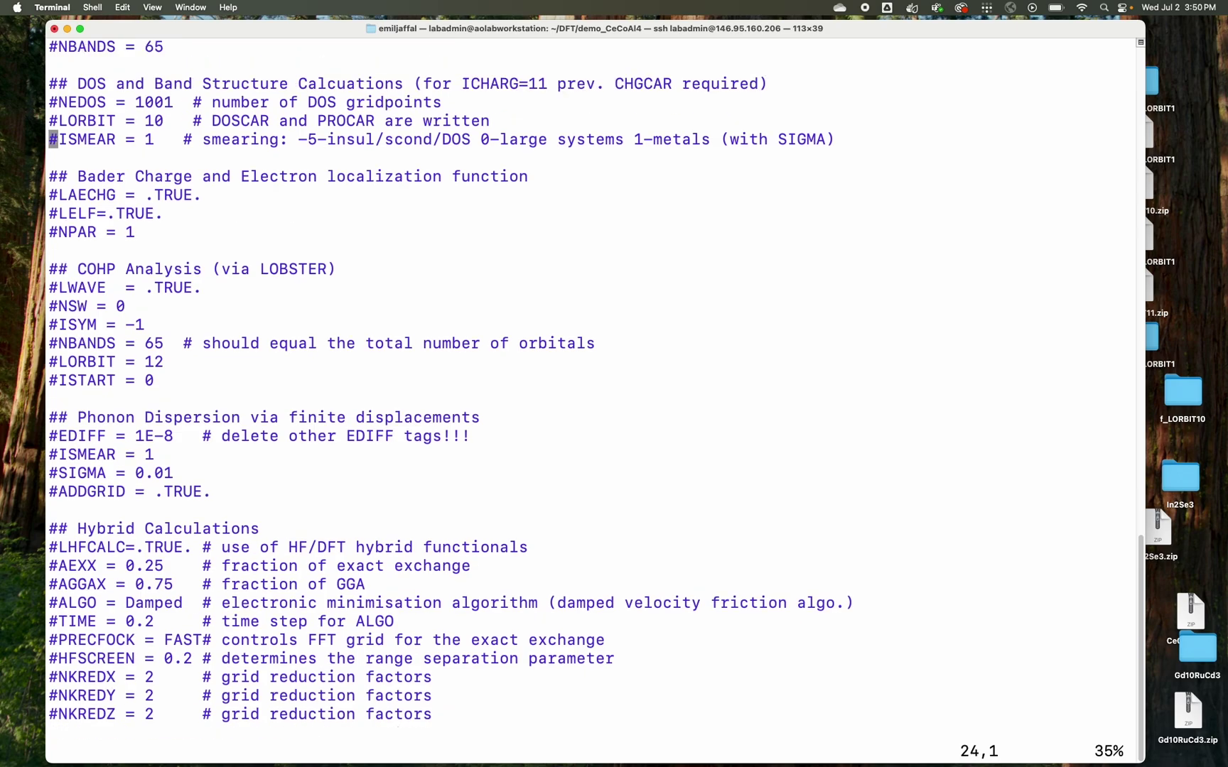
pyautogui.scroll(3, 591, 398)
pyautogui.write(':q')
pyautogui.press('Return')
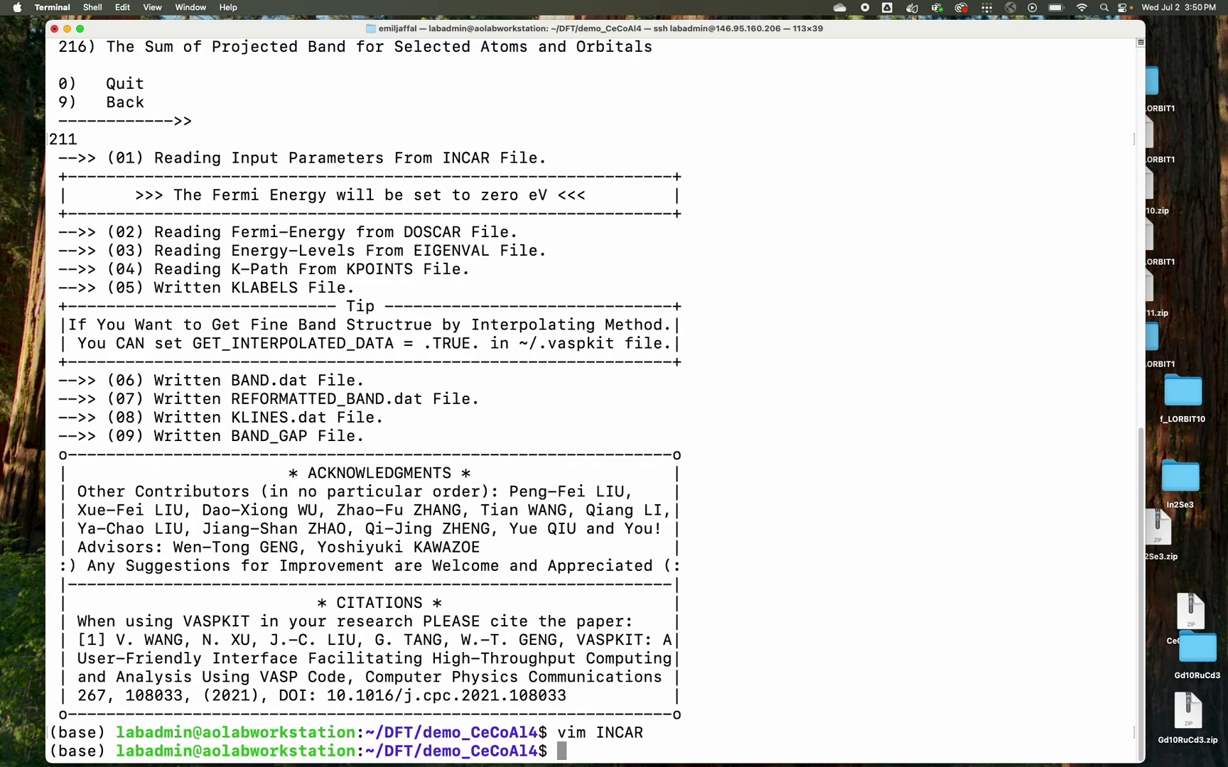
# Highlight the REFORMATTED_BAND.dat, KLINES.dat and BAND_GAP outputs and the interpolated-band tip
pyautogui.doubleClick(282, 398)
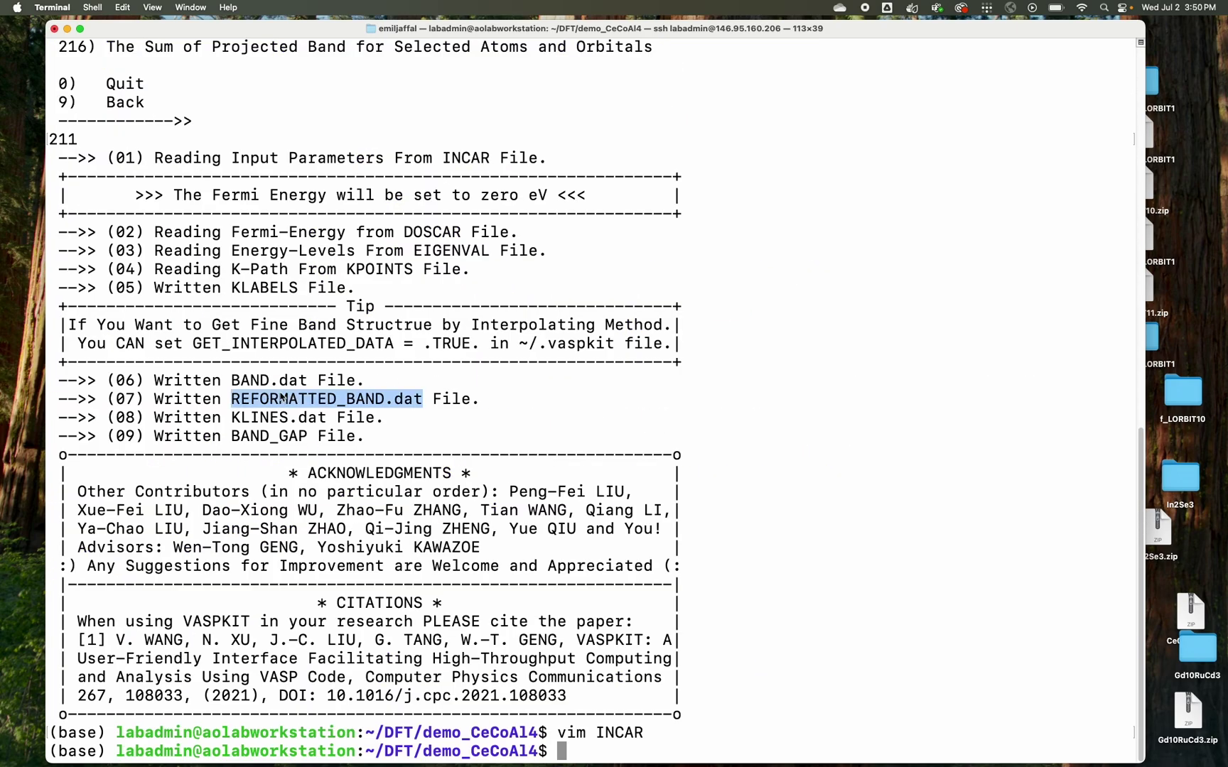
pyautogui.doubleClick(285, 418)
pyautogui.doubleClick(340, 436)
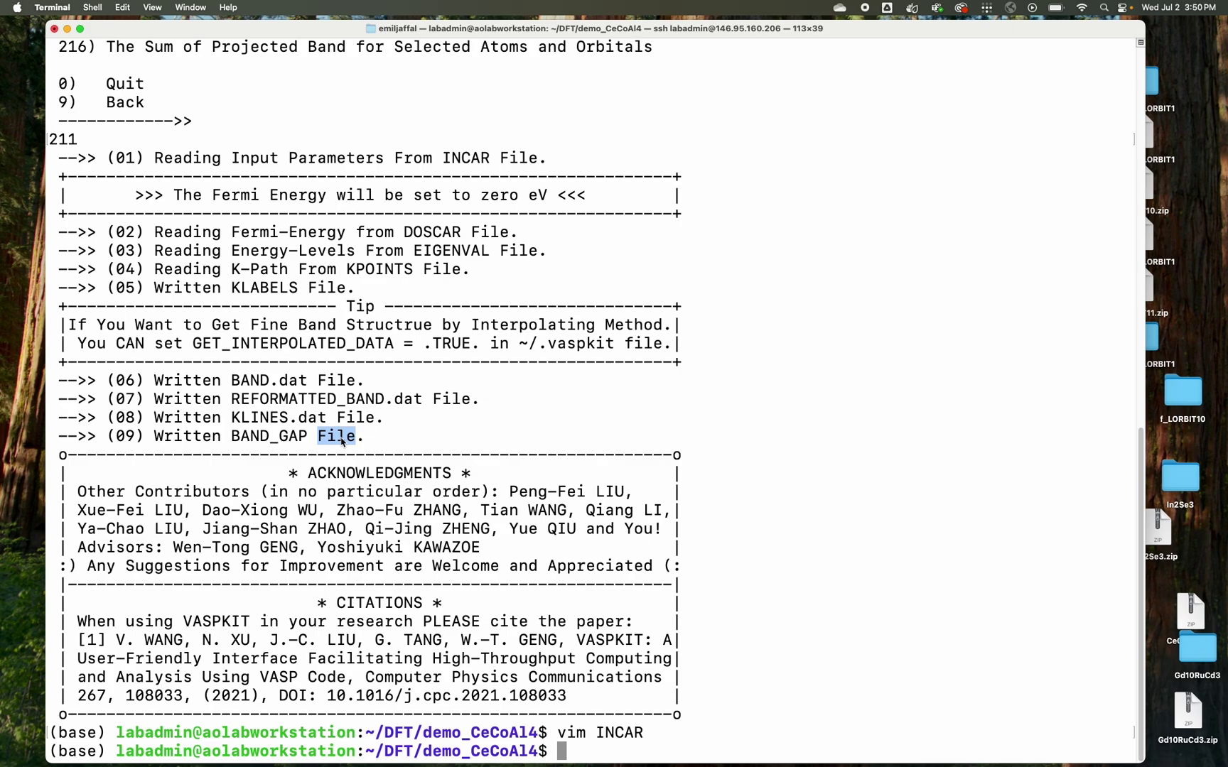
pyautogui.click(320, 324)
pyautogui.doubleClick(319, 324)
pyautogui.click(319, 324)
pyautogui.moveTo(317, 307); pyautogui.dragTo(378, 344)
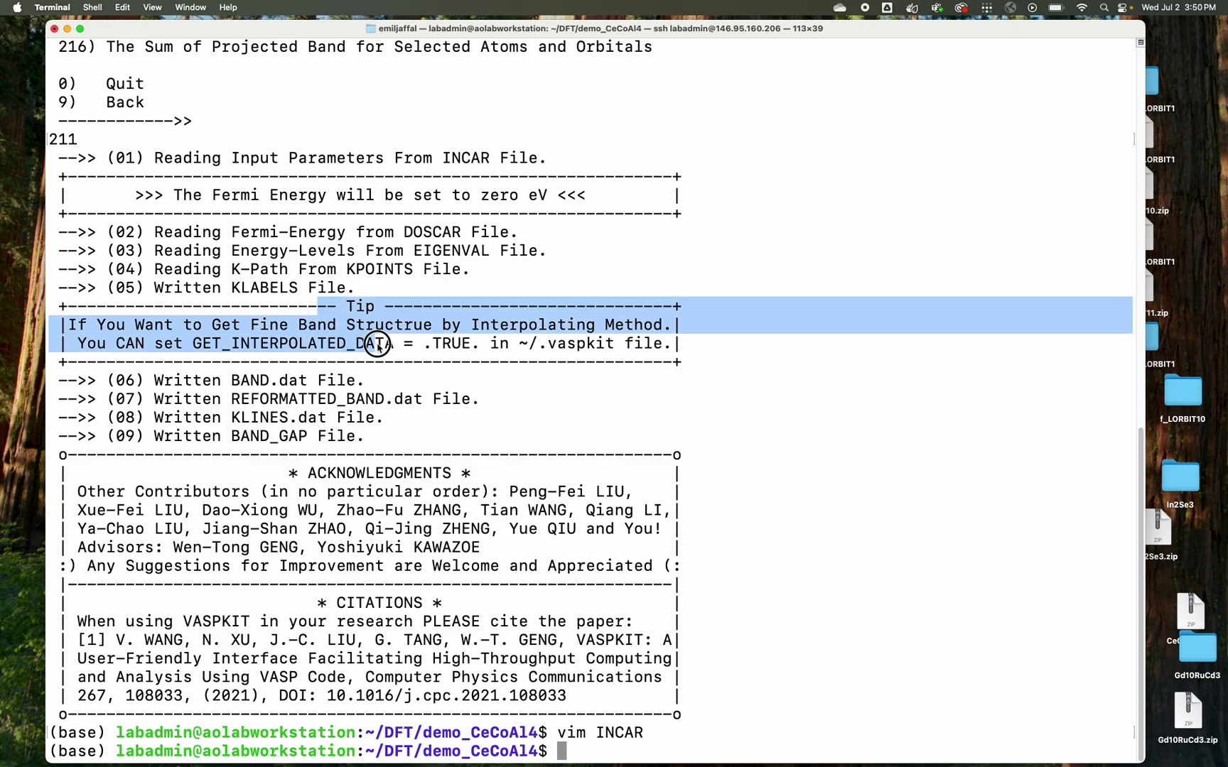
pyautogui.click(377, 345)
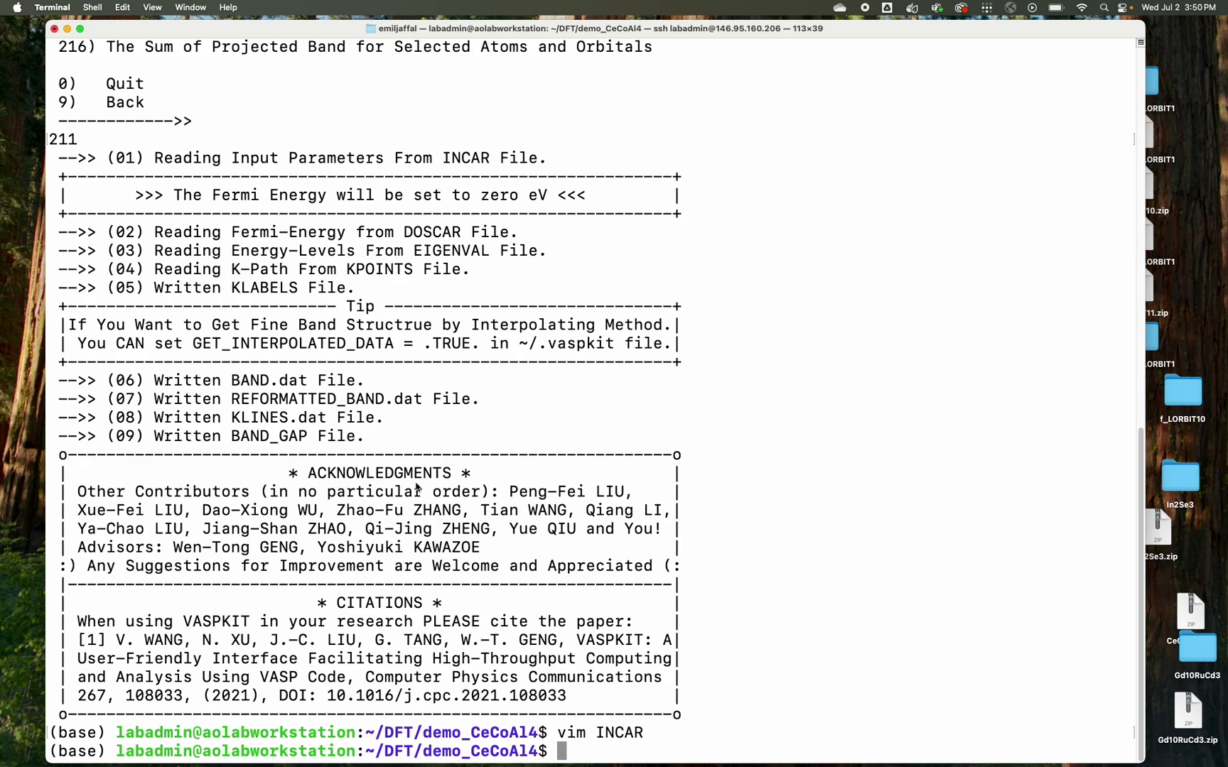
# Open INCAR in vim and move down to the commented-out NEDOS line
pyautogui.write('vim INCAR')
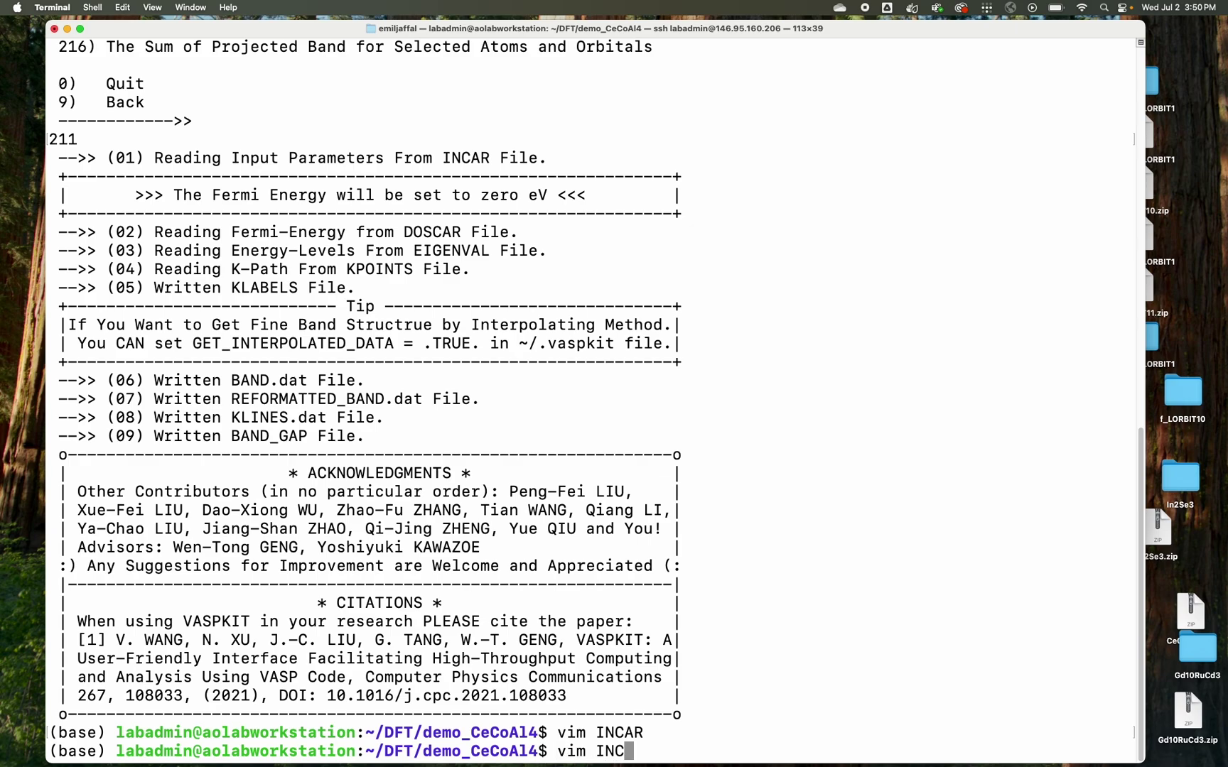
pyautogui.press('Return')
pyautogui.press('Down')
pyautogui.press('Down')
pyautogui.press('Down')
pyautogui.press('Down')
pyautogui.press('Down')
pyautogui.press('Down')
pyautogui.press('Down')
pyautogui.press('Down')
pyautogui.press('Down')
pyautogui.press('Down')
pyautogui.press('Down')
pyautogui.press('Down')
pyautogui.press('Down')
pyautogui.press('Down')
pyautogui.press('Down')
pyautogui.press('Down')
pyautogui.press('Down')
pyautogui.press('Down')
pyautogui.press('Down')
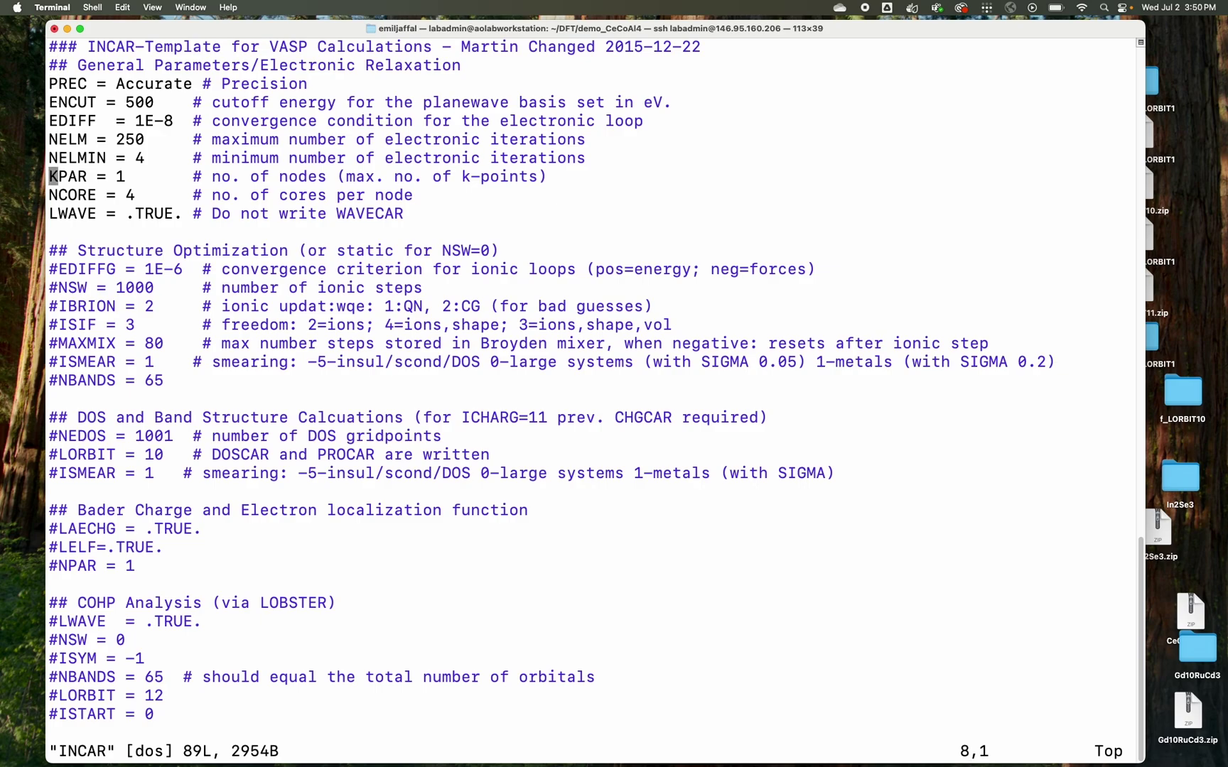
pyautogui.press('Down')
pyautogui.press('Down')
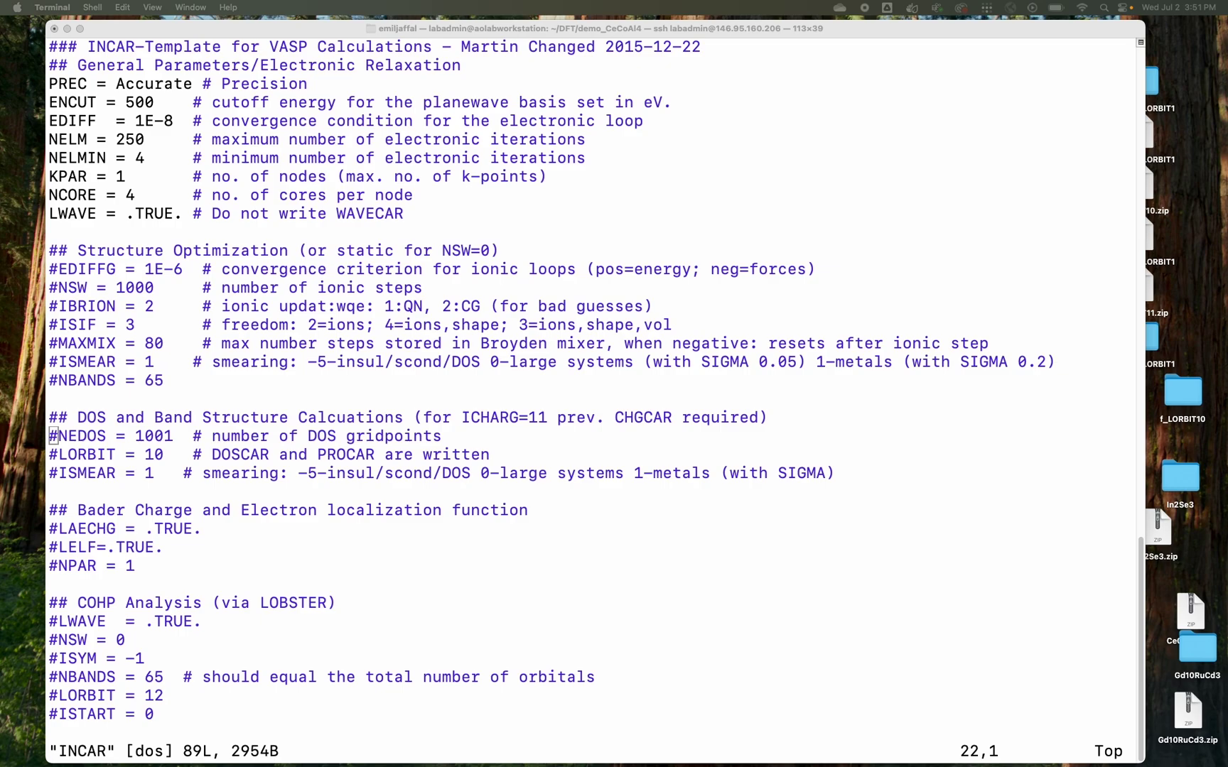
# Remove the # before NEDOS, LORBIT and ISMEAR, then save INCAR with :wq
pyautogui.click(470, 548)
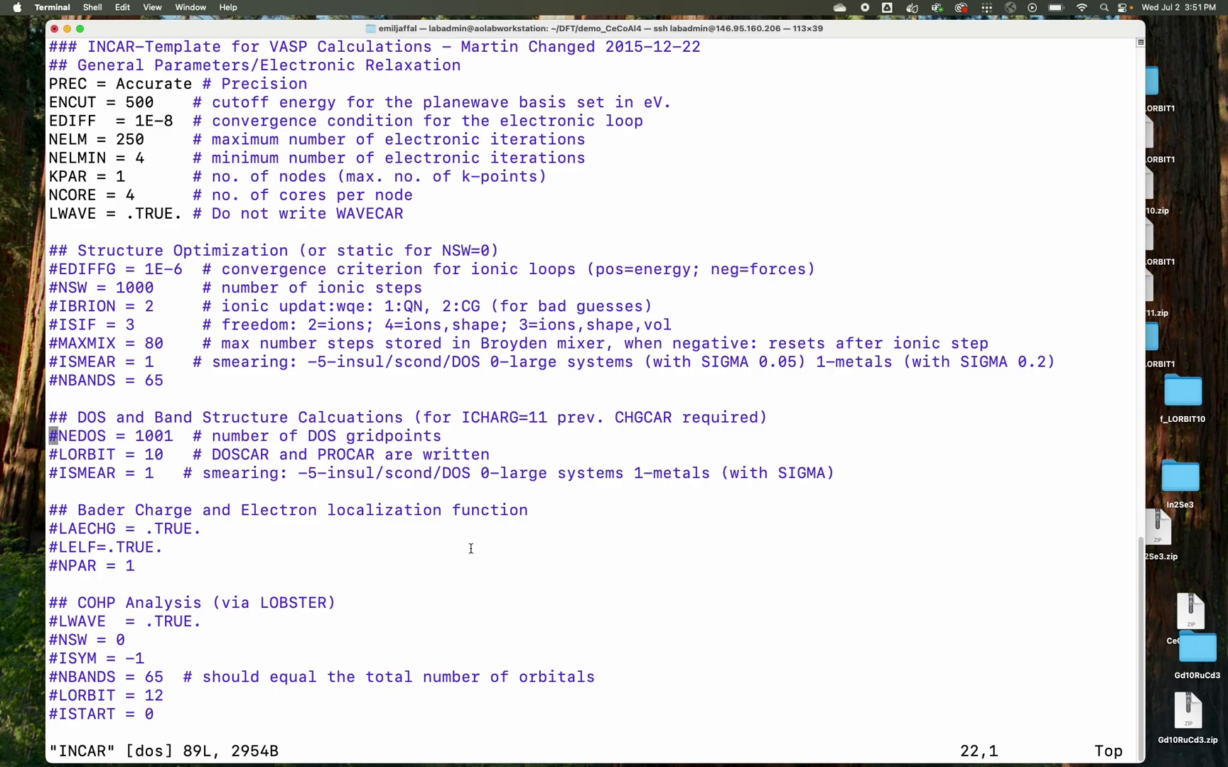
pyautogui.press('Up')
pyautogui.press('Down')
pyautogui.press('a')
pyautogui.press('BackSpace')
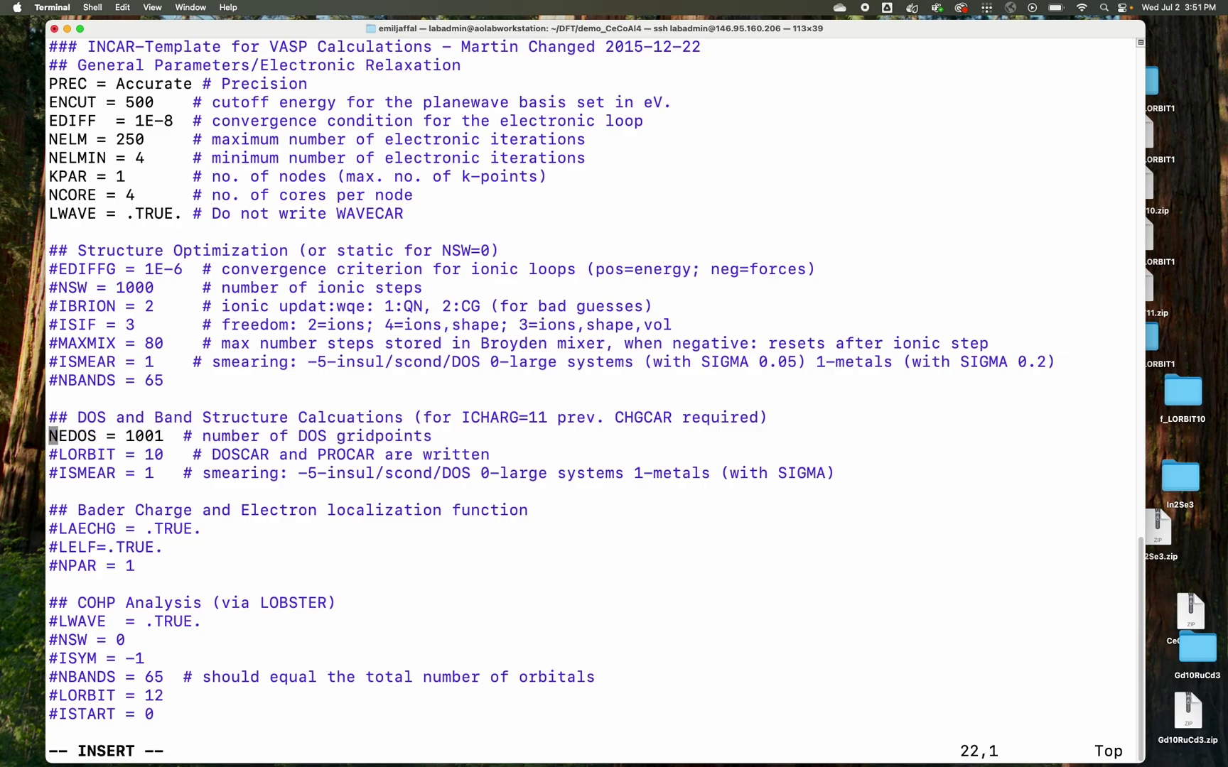
pyautogui.press('Down')
pyautogui.press('Right')
pyautogui.press('BackSpace')
pyautogui.press('Down')
pyautogui.press('Right')
pyautogui.press('BackSpace')
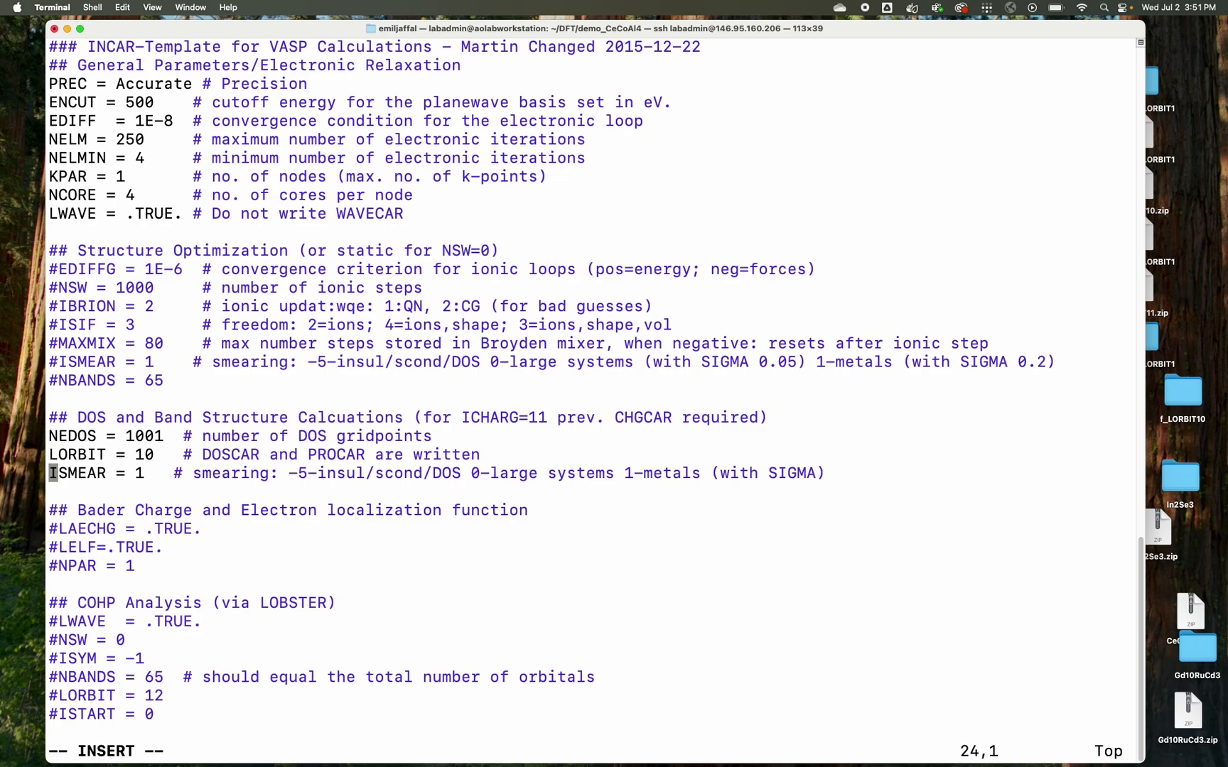
pyautogui.press('Escape')
pyautogui.write(':wq')
pyautogui.press('Return')
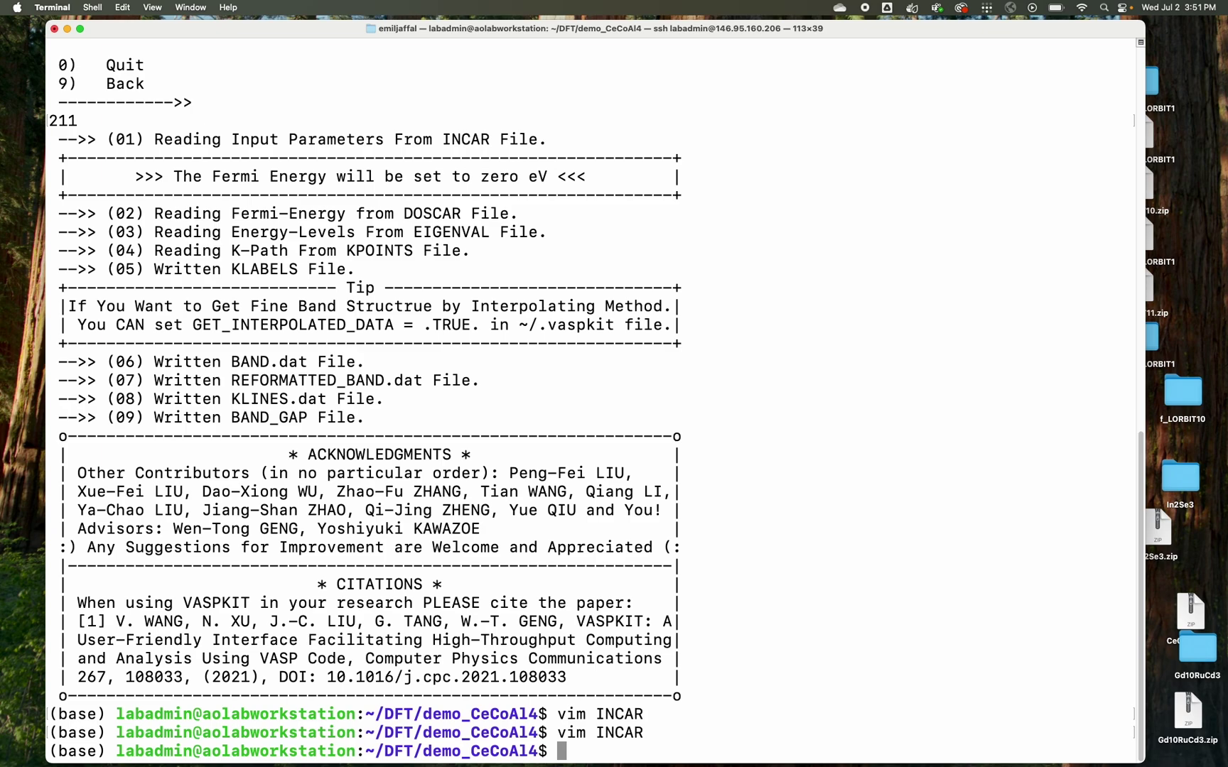
# In the job script, replace elf_bader in the #SBATCH -J line with bandstructure
pyautogui.write('vim job')
pyautogui.press('Return')
pyautogui.press('Up')
pyautogui.press('Up')
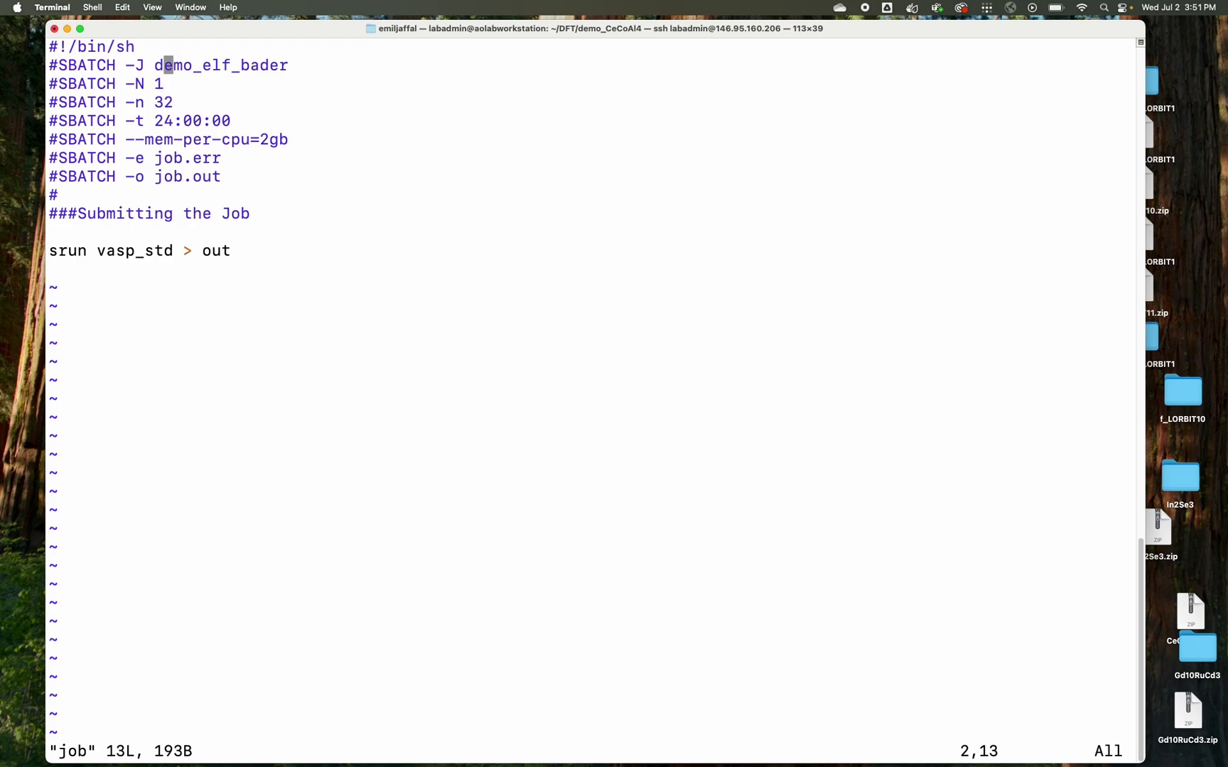
pyautogui.press('i')
pyautogui.press('Right')
pyautogui.press('Right')
pyautogui.press('Right')
pyautogui.press('Right')
pyautogui.press('Right')
pyautogui.press('Right')
pyautogui.press('Right')
pyautogui.press('Right')
pyautogui.press('Right')
pyautogui.press('Right')
pyautogui.press('Right')
pyautogui.press('Right')
pyautogui.press('Right')
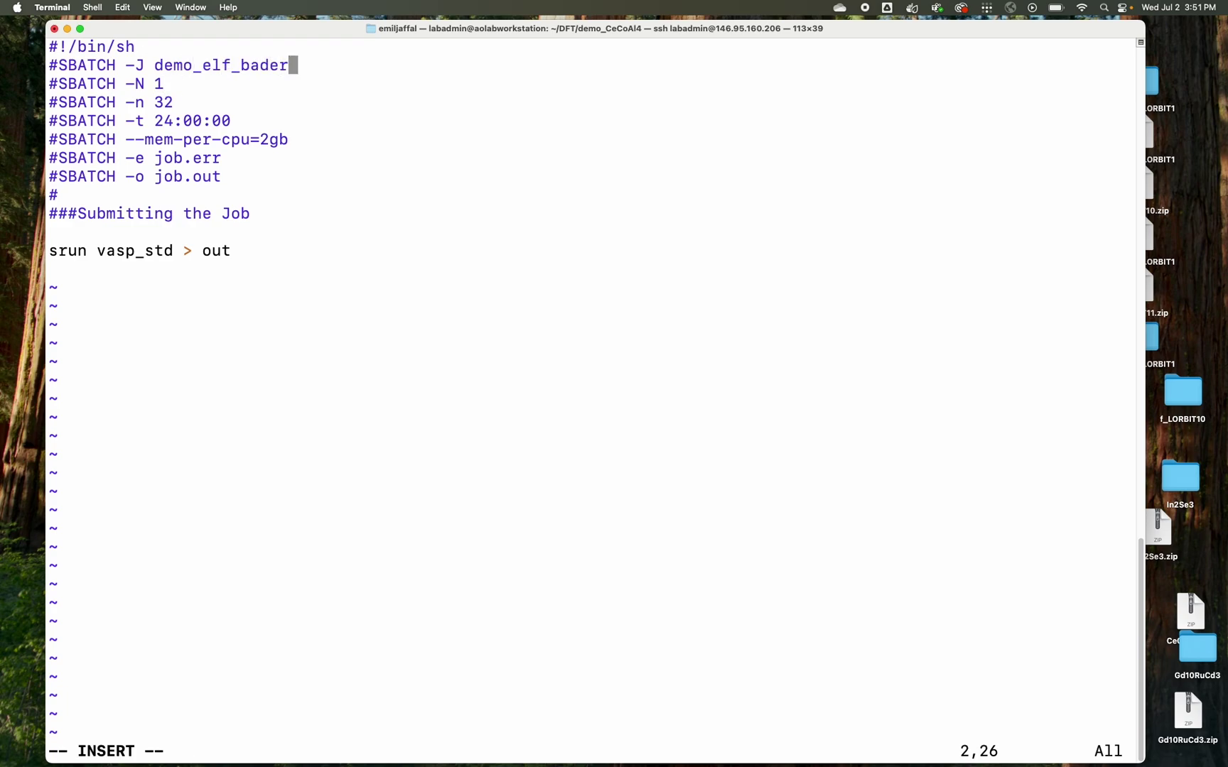
pyautogui.press('BackSpace')
pyautogui.press('BackSpace')
pyautogui.press('BackSpace')
pyautogui.press('BackSpace')
pyautogui.press('BackSpace')
pyautogui.press('BackSpace')
pyautogui.press('BackSpace')
pyautogui.press('BackSpace')
pyautogui.press('BackSpace')
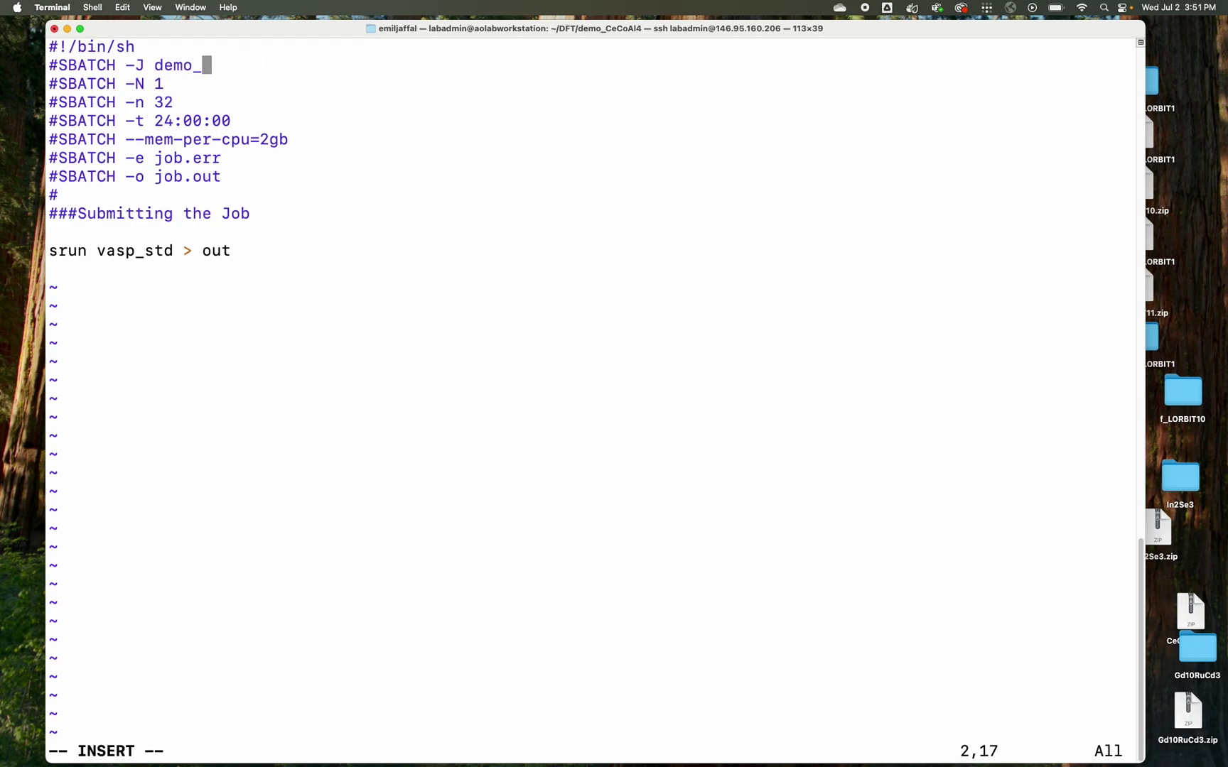
pyautogui.write('bandstructur')
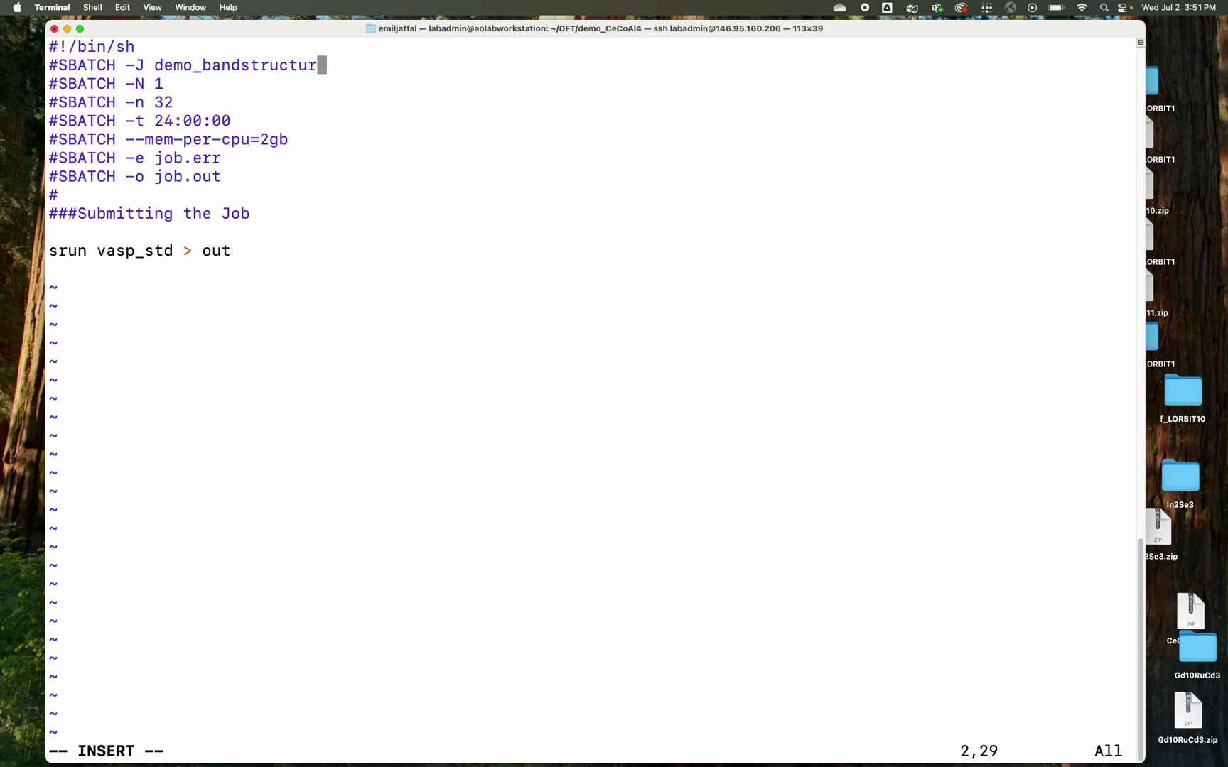
pyautogui.write('e')
# Save the job script and launch top to view running processes
pyautogui.press('Escape')
pyautogui.write(':wq')
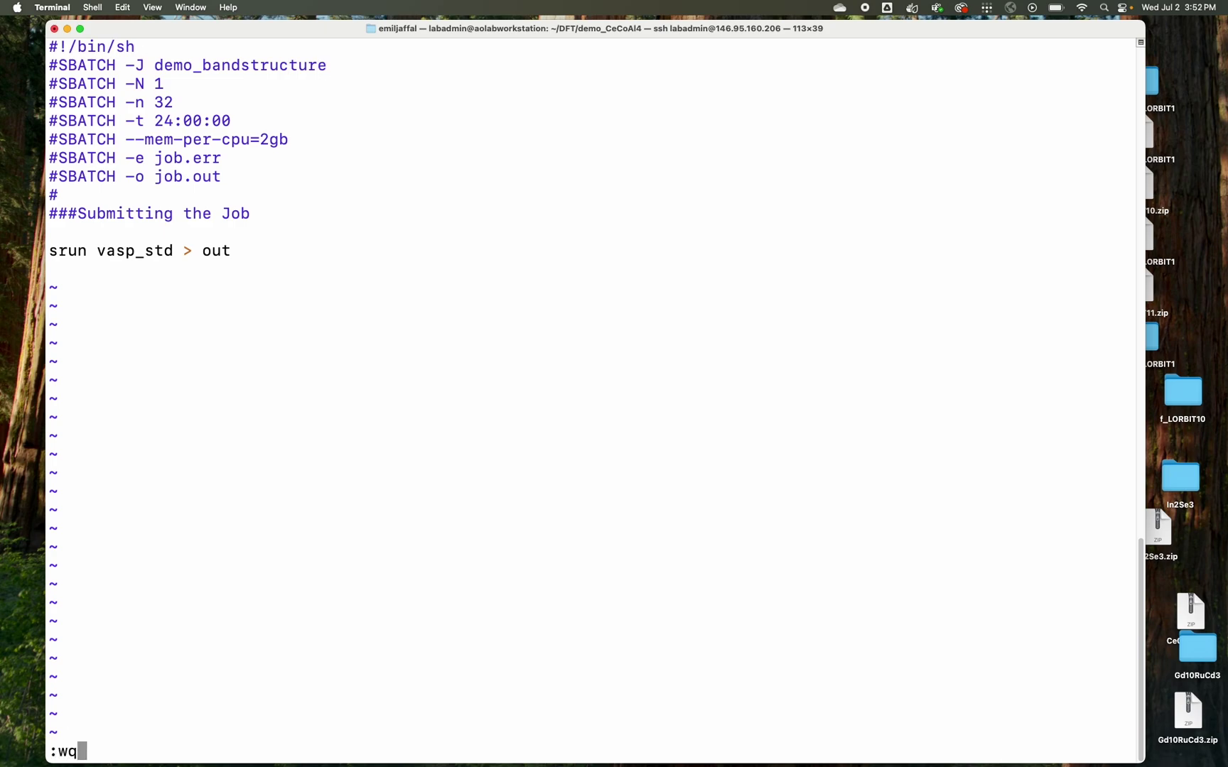
pyautogui.press('Return')
pyautogui.write('top')
pyautogui.press('Return')
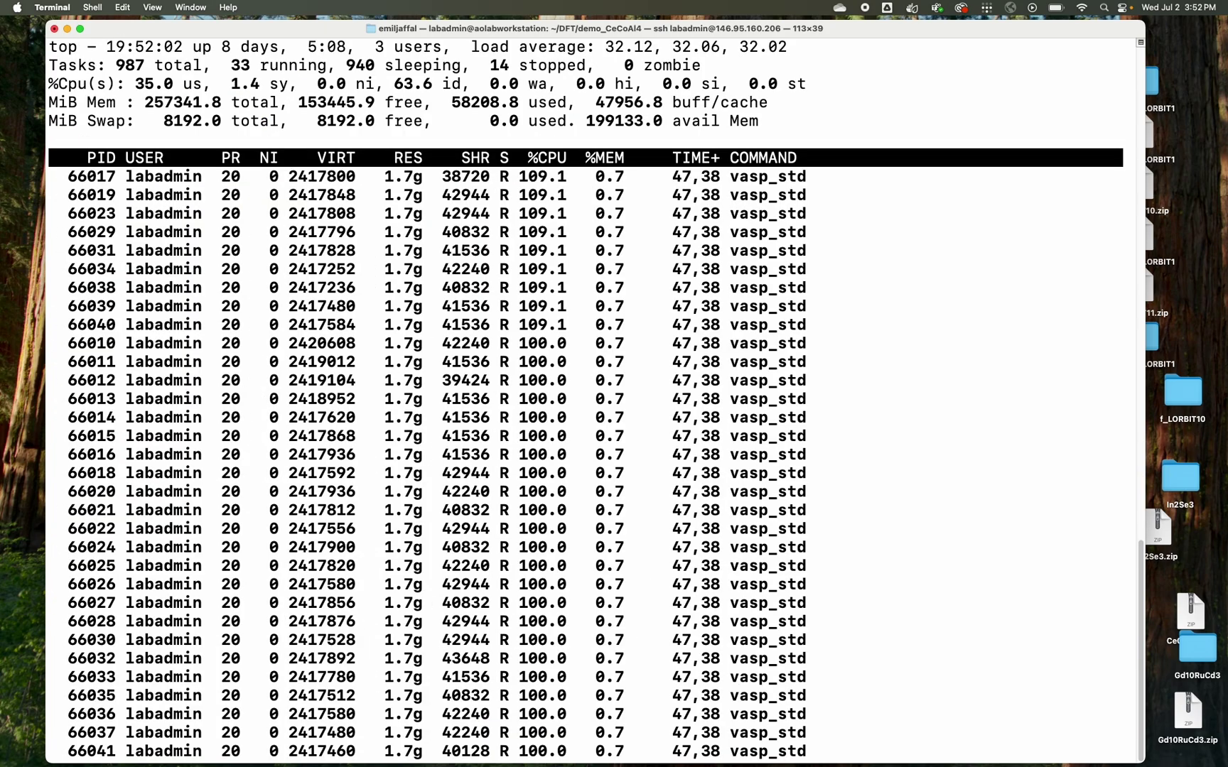
# Quit top, clear the screen and list the calculation folder
pyautogui.press('q')
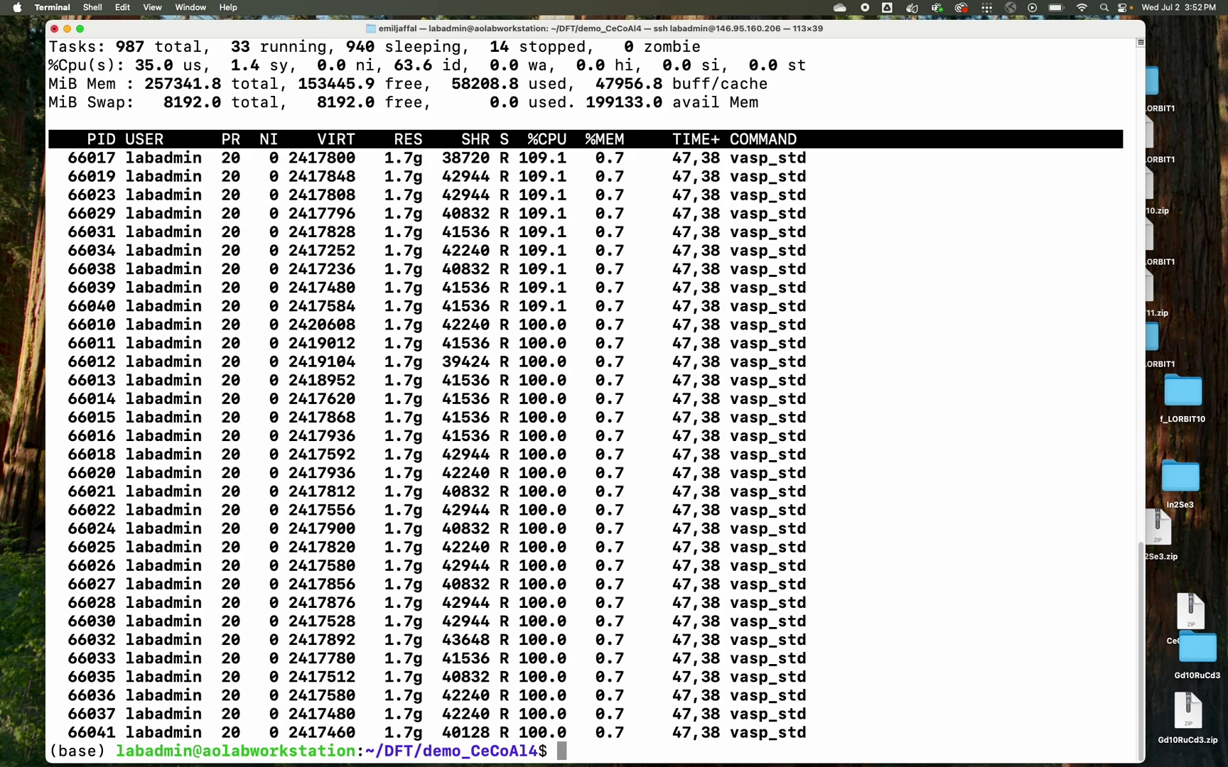
pyautogui.write('clear')
pyautogui.press('Return')
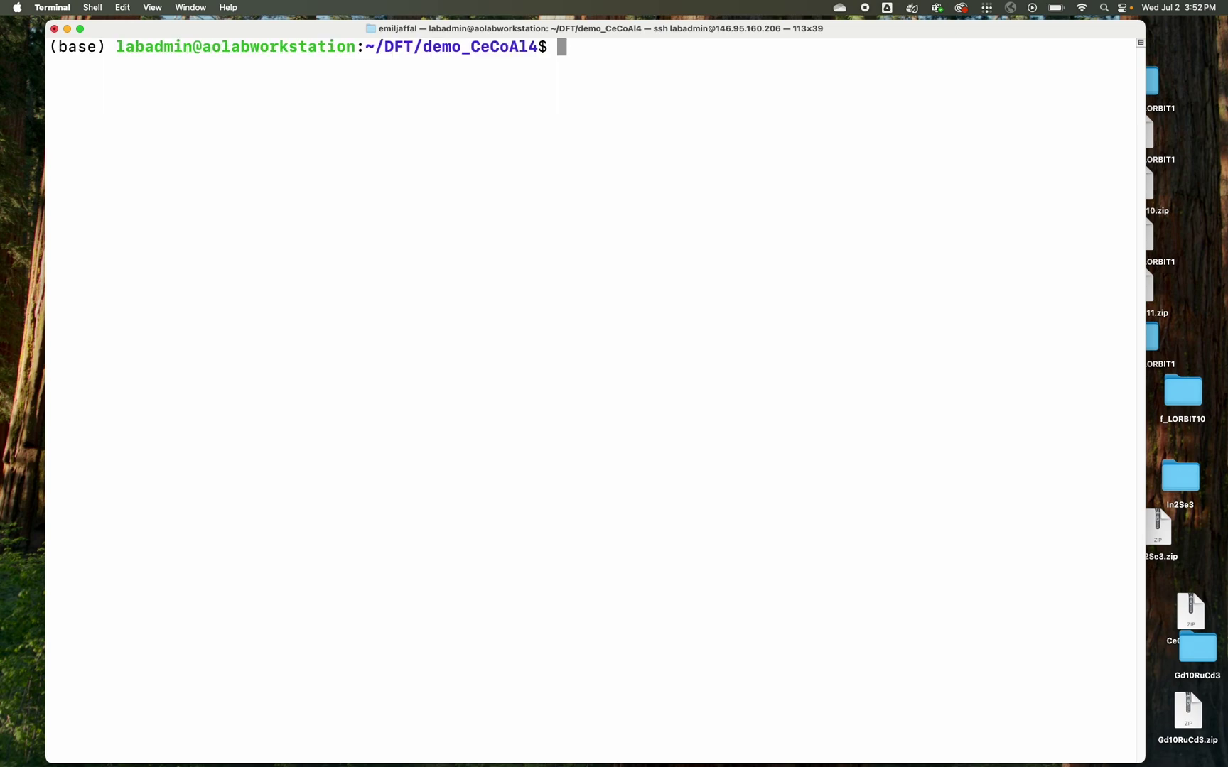
pyautogui.write('l')
pyautogui.press('Return')
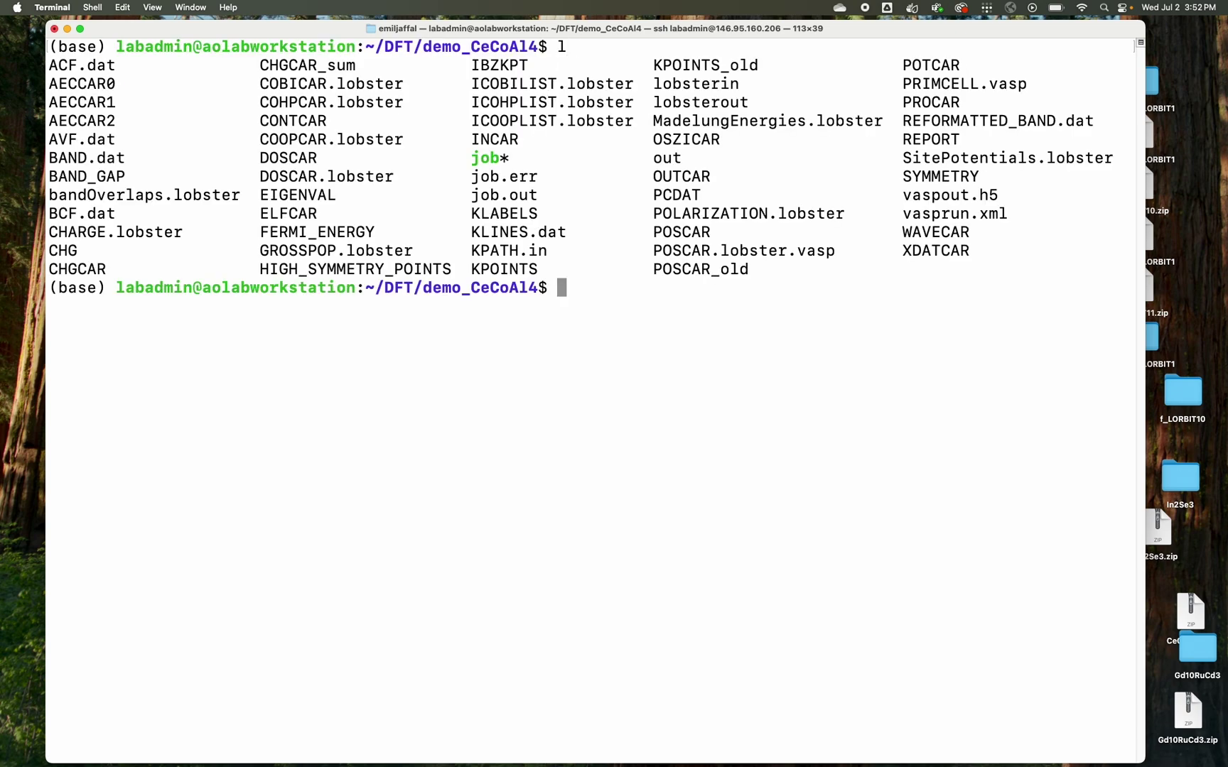
# Submit the job with sbatch job and follow the out log, marking the WAVECAR mismatch lines
pyautogui.write('sbatch job')
pyautogui.press('Return')
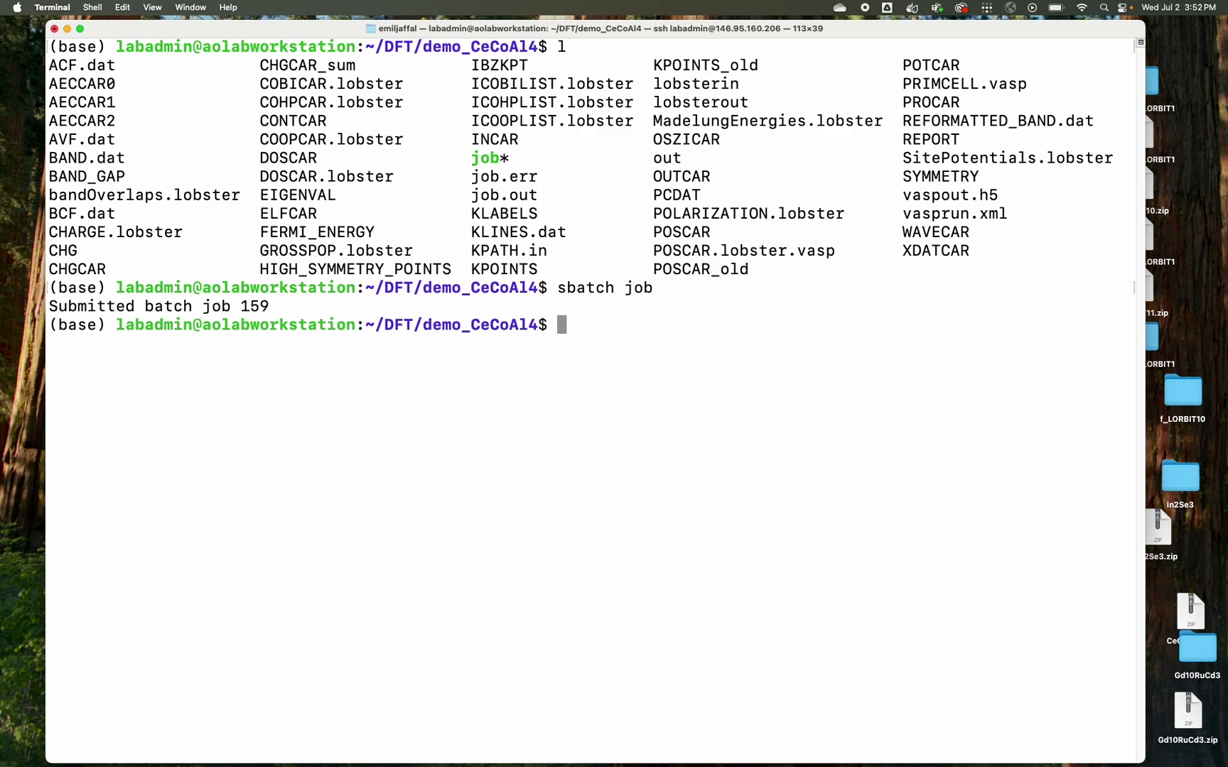
pyautogui.write('tail -f out')
pyautogui.press('Return')
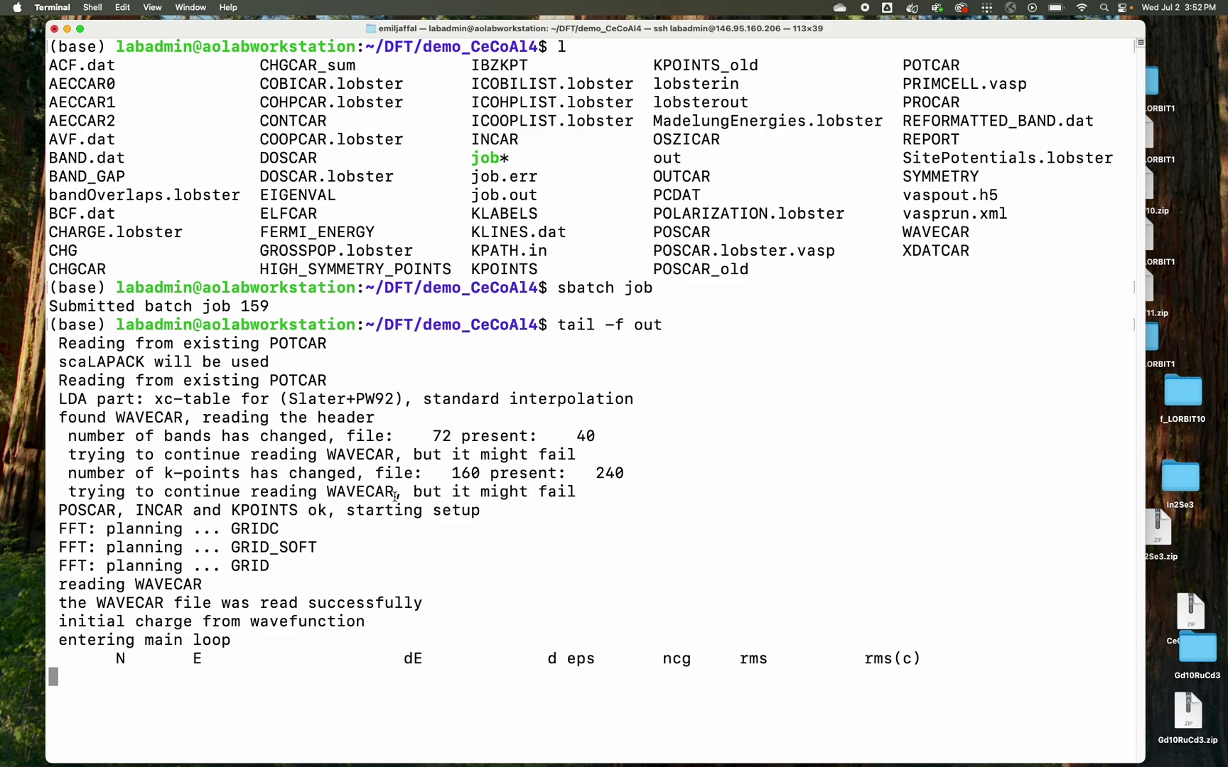
pyautogui.moveTo(625, 473); pyautogui.dragTo(4, 425)
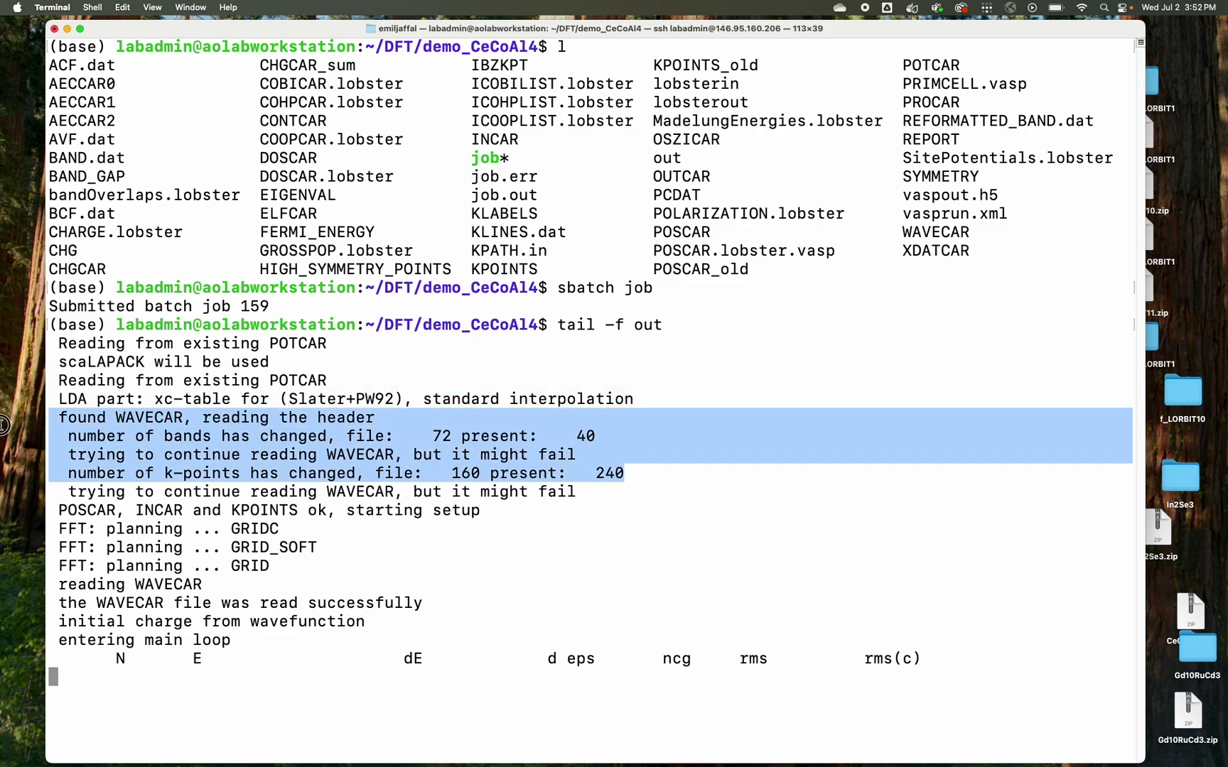
pyautogui.click(581, 487)
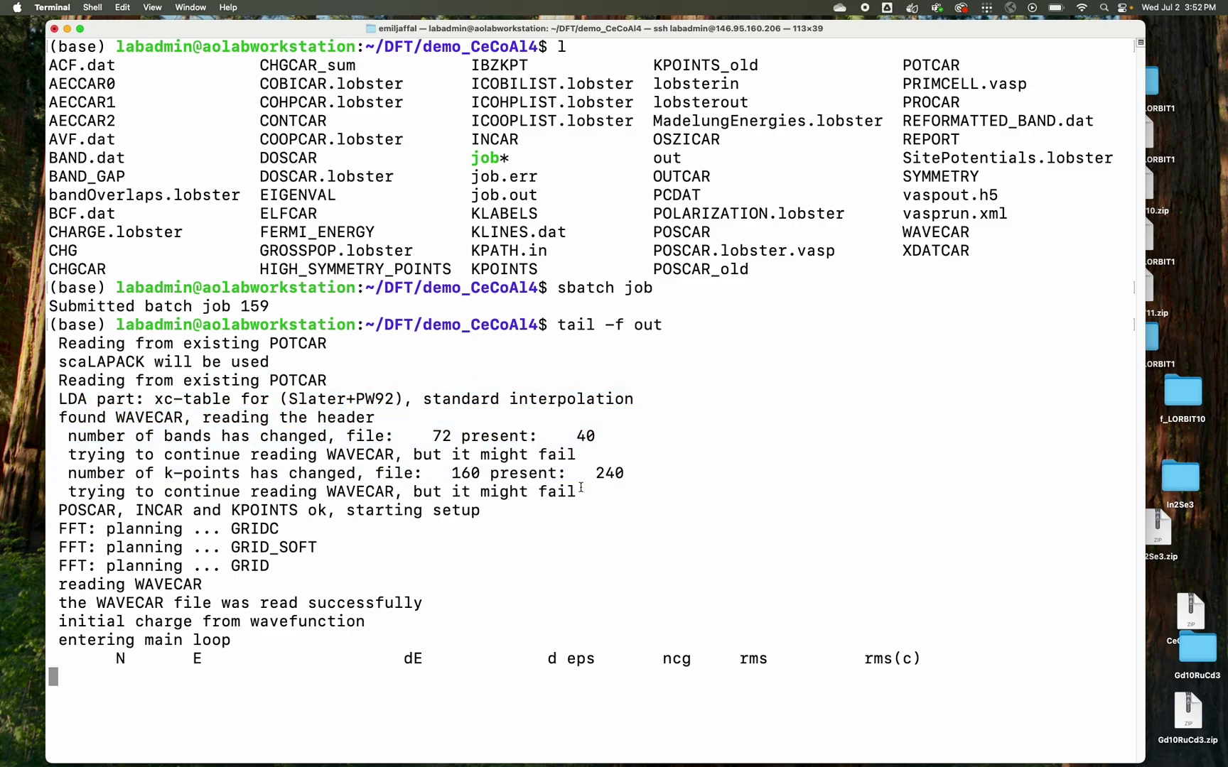
pyautogui.moveTo(581, 488); pyautogui.dragTo(410, 488)
pyautogui.click(410, 488)
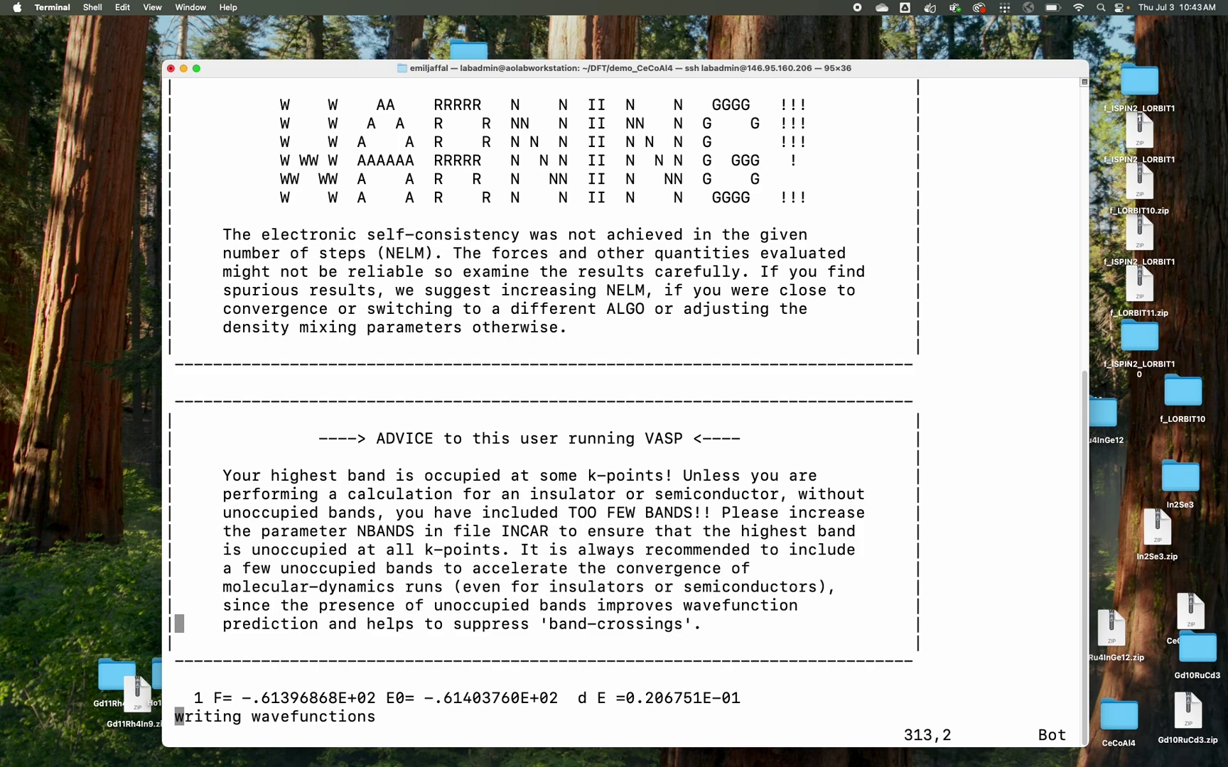
pyautogui.press('Up')
pyautogui.press('Up')
pyautogui.press('Up')
pyautogui.press('Up')
pyautogui.press('Up')
pyautogui.press('Up')
pyautogui.press('Up')
pyautogui.press('Up')
pyautogui.press('Up')
pyautogui.press('Up')
pyautogui.press('Up')
pyautogui.press('Up')
pyautogui.press('Up')
pyautogui.press('Up')
pyautogui.press('Up')
pyautogui.press('pageup')
pyautogui.hotkey('shift', 'g')
pyautogui.press('Up')
pyautogui.press('Up')
pyautogui.press('Up')
pyautogui.press('Up')
pyautogui.press('Up')
pyautogui.press('Up')
pyautogui.press('Up')
pyautogui.press('Up')
pyautogui.press('Up')
pyautogui.press('Up')
pyautogui.press('Up')
pyautogui.press('Up')
pyautogui.press('Up')
pyautogui.press('Up')
pyautogui.press('Up')
pyautogui.press('Up')
pyautogui.press('Up')
pyautogui.press('Up')
pyautogui.press('Up')
pyautogui.press('Up')
pyautogui.hotkey('shift', 'g')
pyautogui.moveTo(776, 647); pyautogui.dragTo(277, 434)
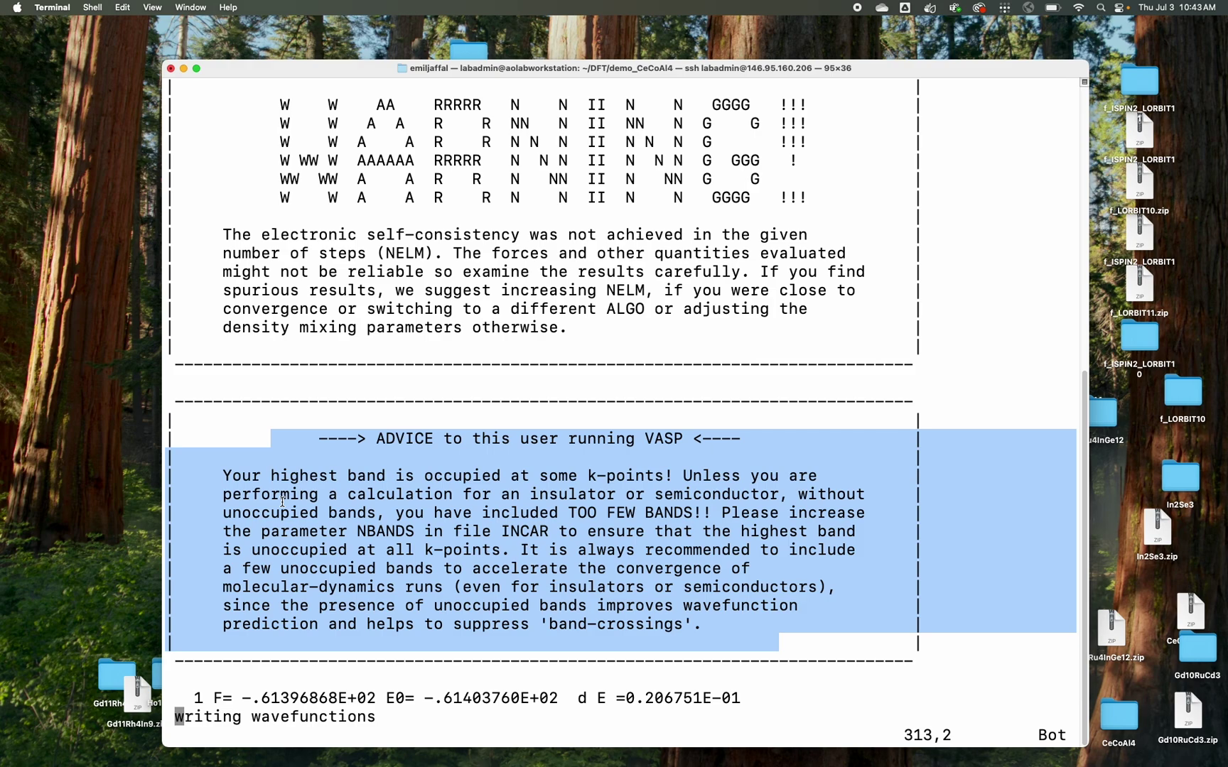
pyautogui.click(394, 471)
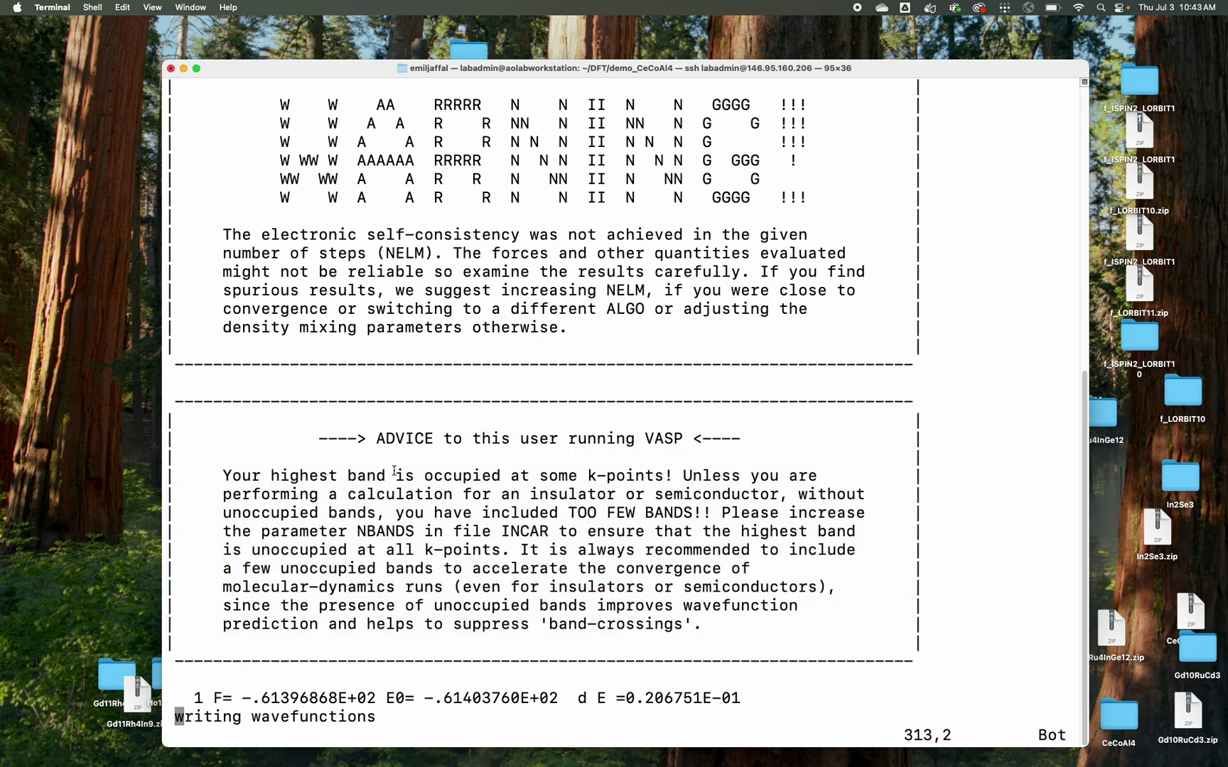
pyautogui.moveTo(252, 402); pyautogui.dragTo(988, 658)
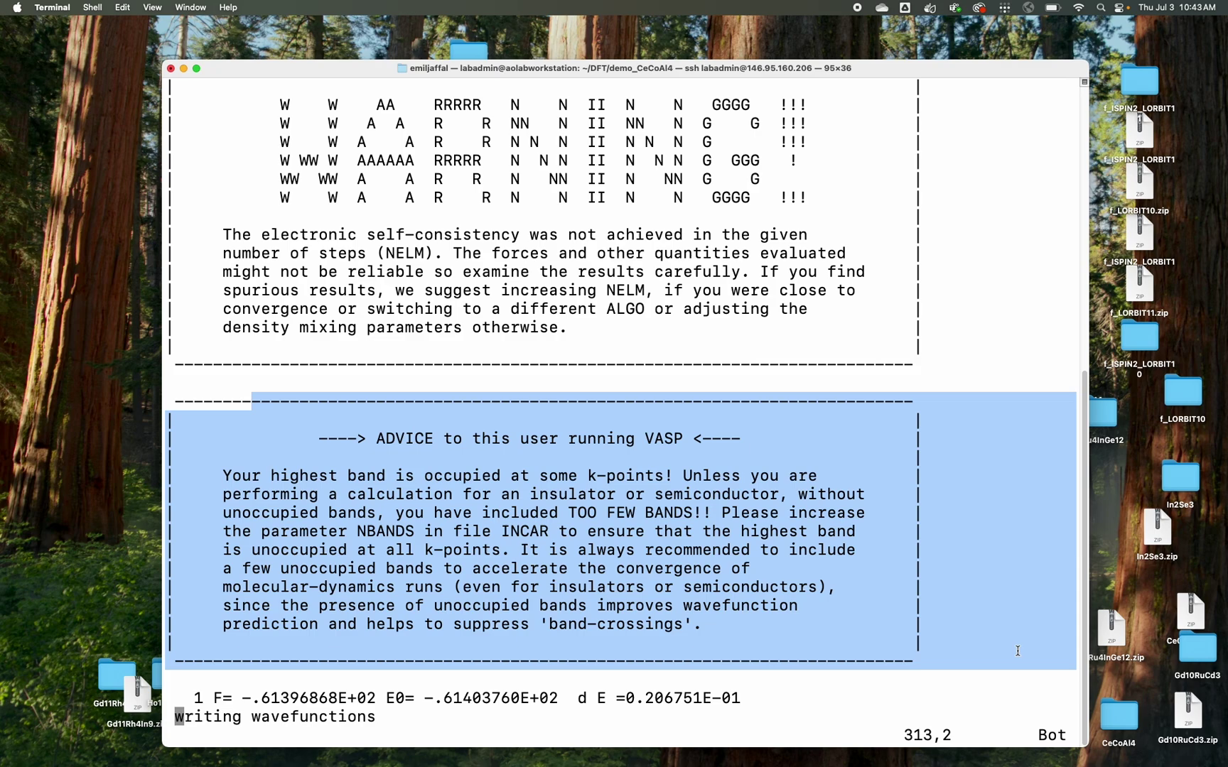
pyautogui.scroll(15, 811, 446)
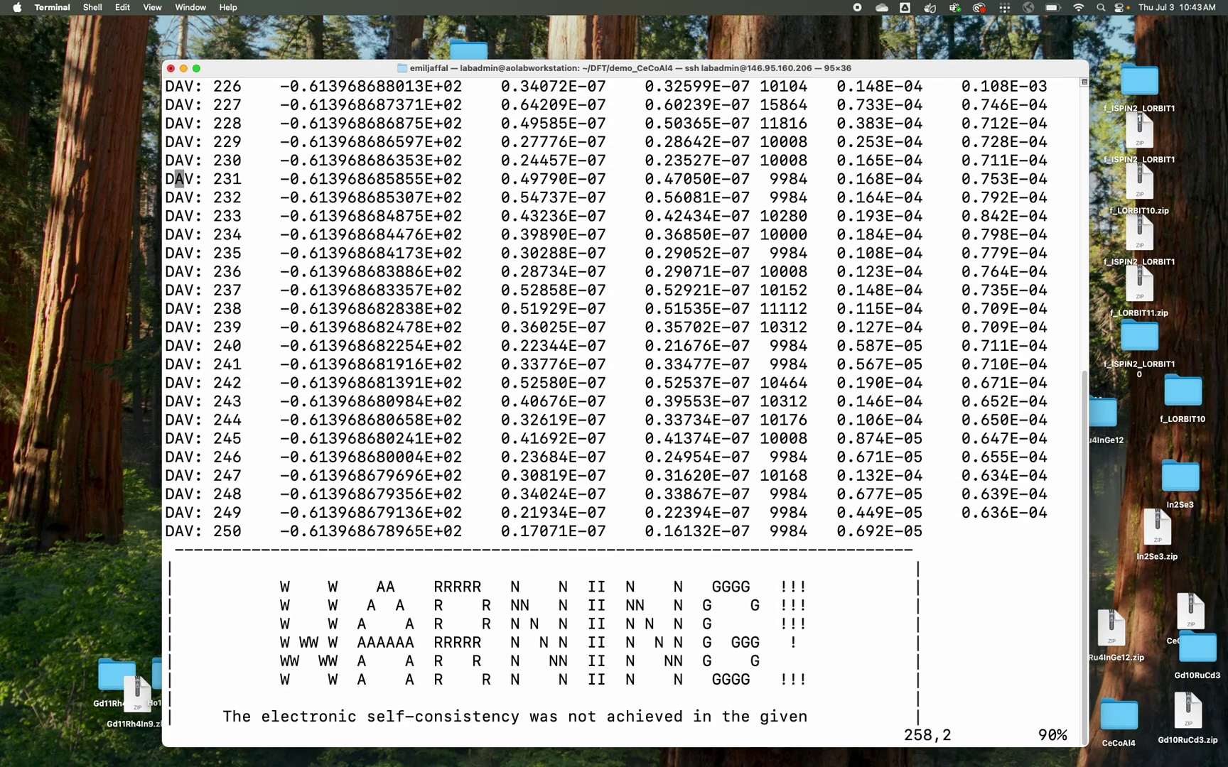
pyautogui.scroll(-10, 701, 434)
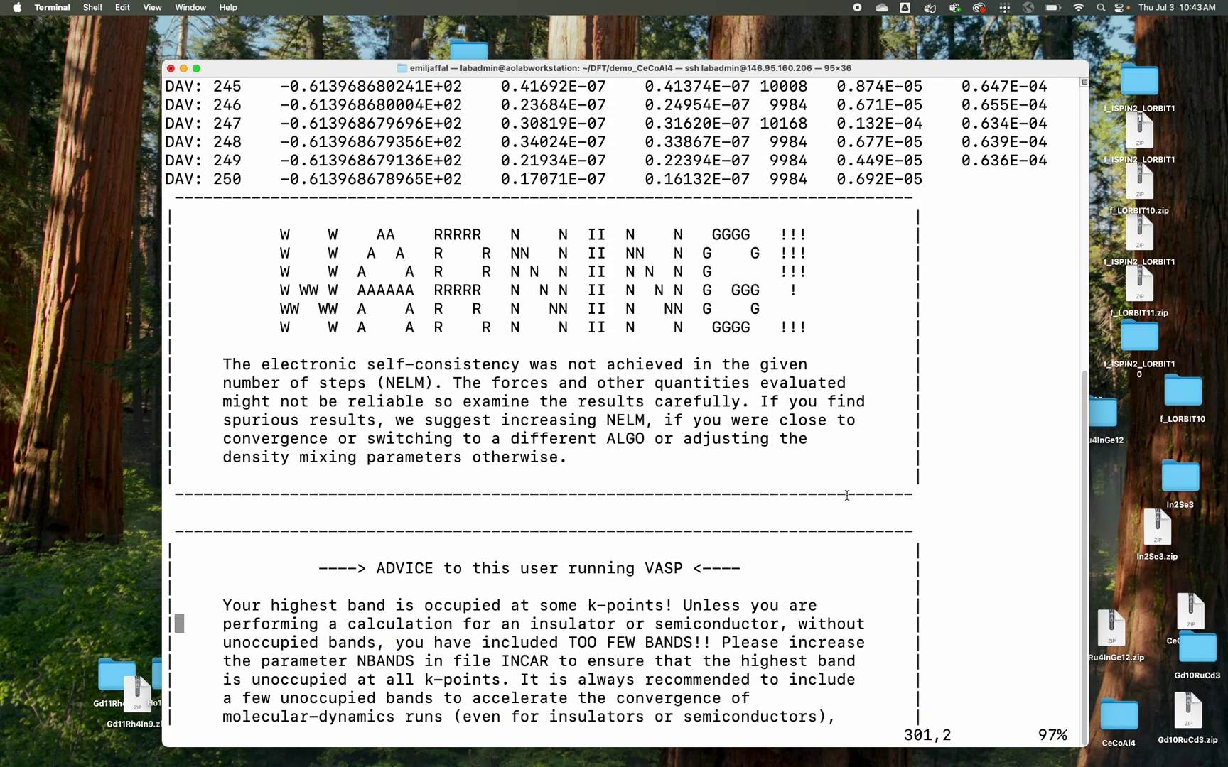
pyautogui.moveTo(922, 493); pyautogui.dragTo(131, 216)
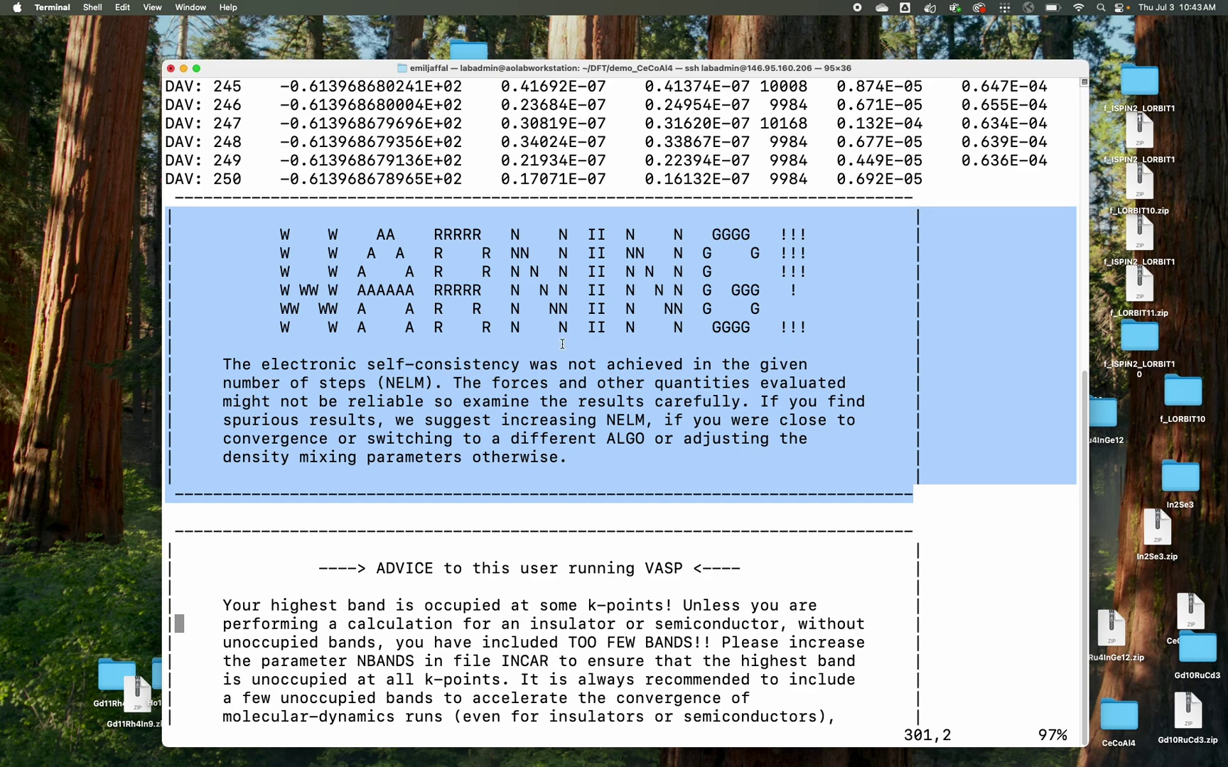
pyautogui.press('Up')
pyautogui.press('Up')
pyautogui.press('Up')
pyautogui.press('Up')
pyautogui.press('Up')
pyautogui.press('Up')
pyautogui.press('Up')
pyautogui.press('Up')
pyautogui.press('Up')
pyautogui.press('Up')
pyautogui.press('Up')
pyautogui.press('Up')
pyautogui.press('Up')
pyautogui.press('Up')
pyautogui.press('Up')
pyautogui.press('Up')
pyautogui.press('Up')
pyautogui.press('Up')
pyautogui.press('Up')
pyautogui.press('Up')
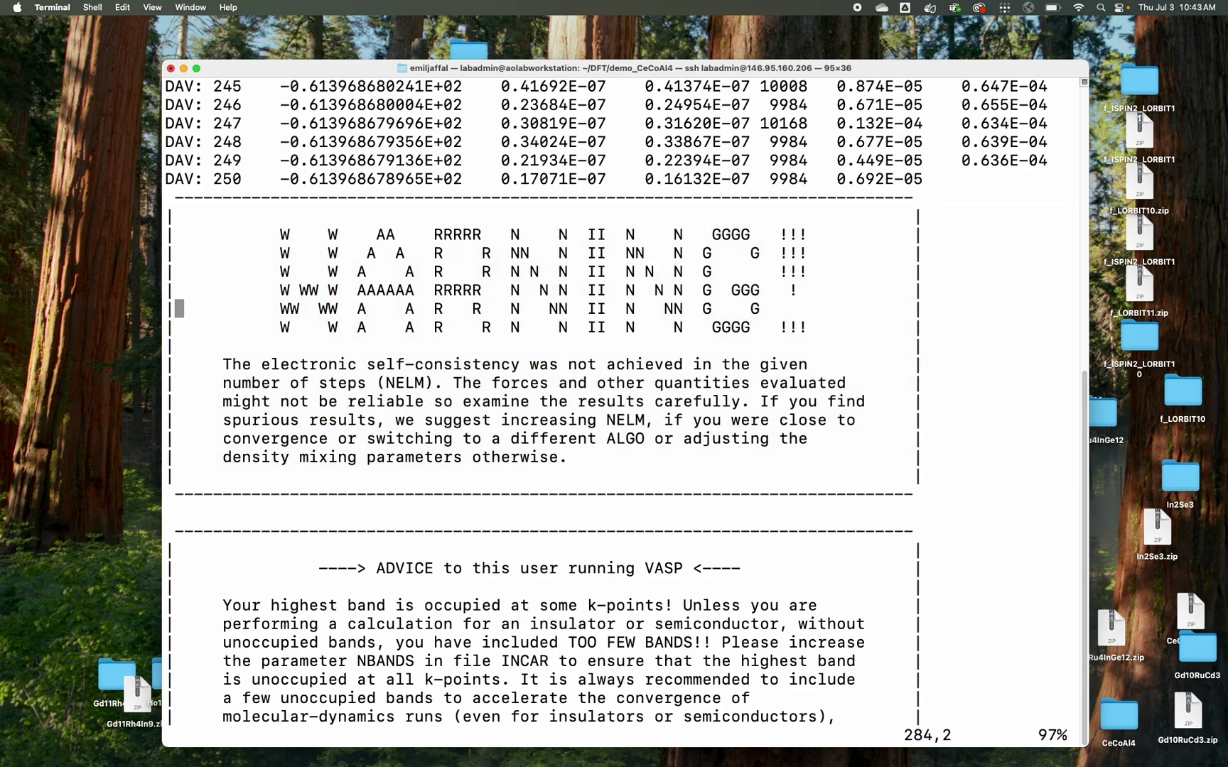
pyautogui.press('Up')
pyautogui.press('Down')
pyautogui.press('Down')
pyautogui.press('Down')
pyautogui.press('Down')
pyautogui.press('Down')
pyautogui.press('Down')
pyautogui.press('Down')
pyautogui.press('Down')
pyautogui.press('Down')
pyautogui.press('Down')
pyautogui.press('Down')
pyautogui.press('Down')
pyautogui.press('Down')
pyautogui.press('Down')
pyautogui.press('Down')
pyautogui.press('Down')
pyautogui.press('Down')
pyautogui.press('Down')
pyautogui.press('Down')
pyautogui.press('Down')
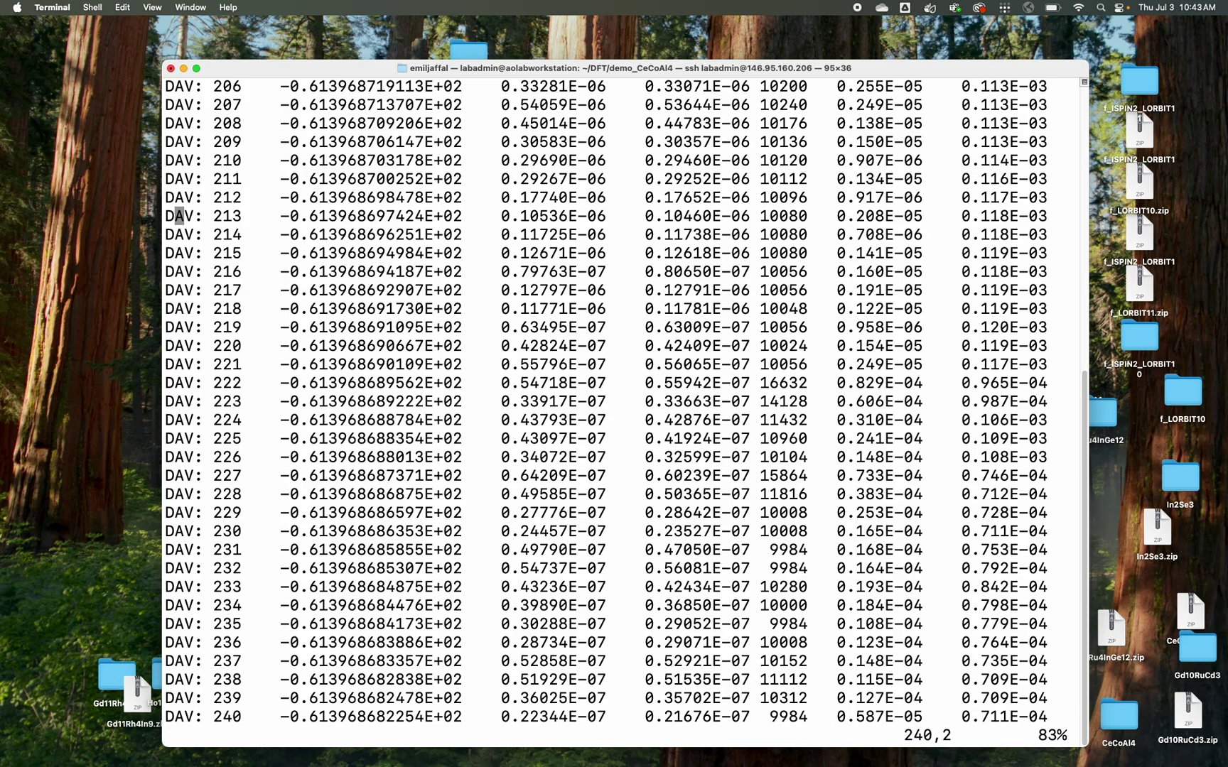
pyautogui.moveTo(566, 309); pyautogui.dragTo(712, 661)
pyautogui.press('Up')
pyautogui.press('Up')
pyautogui.press('Up')
pyautogui.press('Up')
pyautogui.press('Up')
pyautogui.press('Up')
pyautogui.press('Up')
pyautogui.press('Up')
pyautogui.press('Up')
pyautogui.press('Up')
pyautogui.press('Up')
pyautogui.press('Up')
pyautogui.press('Up')
pyautogui.press('Up')
pyautogui.press('Up')
pyautogui.press('Up')
pyautogui.press('Up')
pyautogui.press('Up')
pyautogui.press('Up')
pyautogui.press('Up')
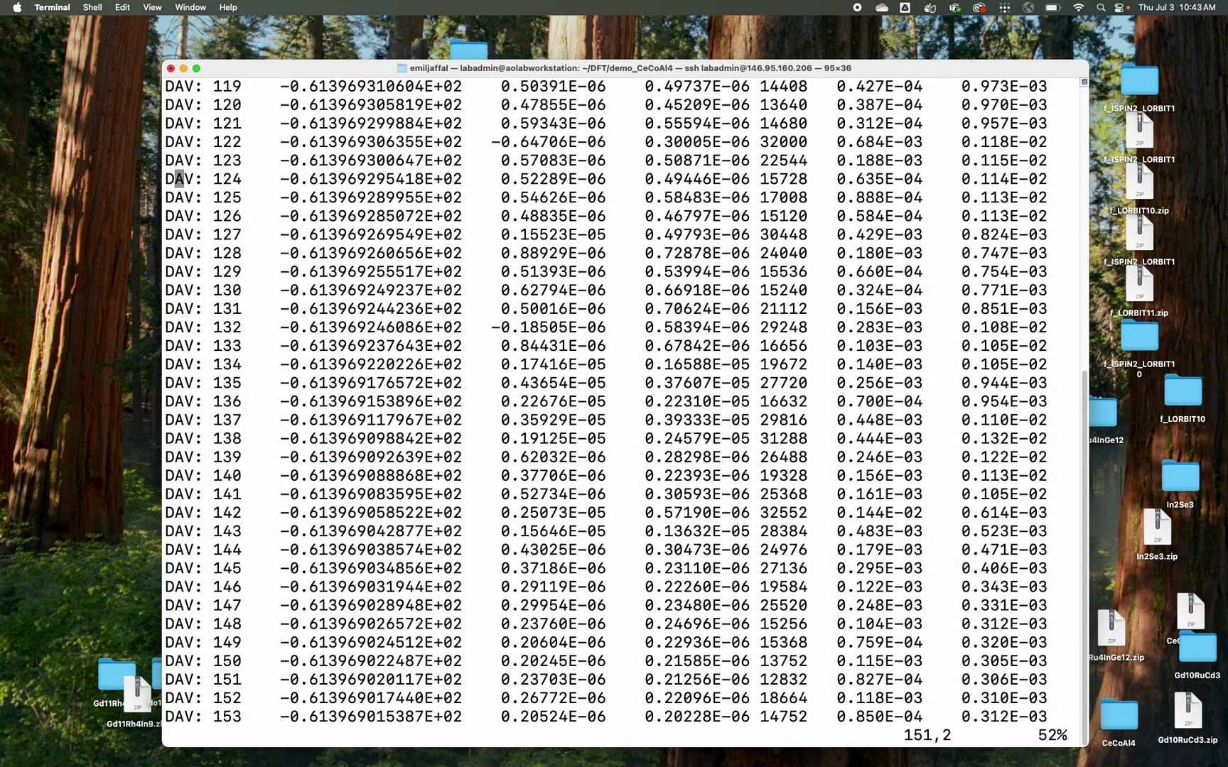
pyautogui.press('Up')
pyautogui.press('Up')
pyautogui.press('Up')
pyautogui.press('Up')
pyautogui.press('Up')
pyautogui.press('Up')
pyautogui.press('Up')
pyautogui.press('Up')
pyautogui.press('Up')
pyautogui.press('Up')
pyautogui.press('Up')
pyautogui.press('Up')
pyautogui.press('Up')
pyautogui.press('Up')
pyautogui.press('Up')
pyautogui.press('Up')
pyautogui.press('Up')
pyautogui.press('Up')
pyautogui.press('Up')
pyautogui.press('Up')
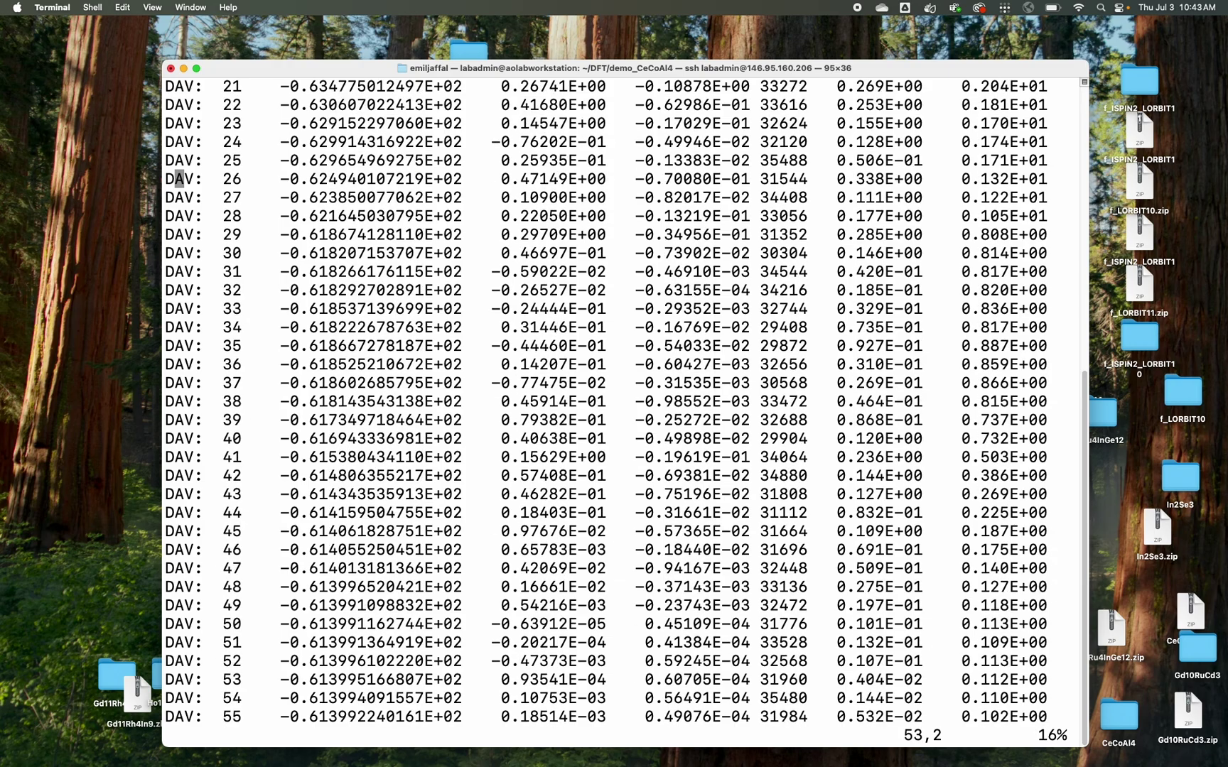
pyautogui.press('Down')
pyautogui.press('Down')
pyautogui.press('Down')
pyautogui.press('Down')
pyautogui.press('Down')
pyautogui.press('Down')
pyautogui.press('Down')
pyautogui.press('Down')
pyautogui.press('Down')
pyautogui.press('Down')
pyautogui.press('Down')
pyautogui.press('Down')
pyautogui.press('Down')
pyautogui.press('Down')
pyautogui.press('Down')
pyautogui.press('Down')
pyautogui.press('Down')
pyautogui.press('Down')
pyautogui.press('Down')
pyautogui.press('Down')
pyautogui.press('Down')
pyautogui.press('Down')
pyautogui.press('Down')
pyautogui.press('Down')
pyautogui.press('Down')
pyautogui.press('Down')
pyautogui.press('Down')
pyautogui.press('Down')
pyautogui.press('Down')
pyautogui.press('Down')
pyautogui.press('Down')
pyautogui.press('Down')
pyautogui.press('Down')
pyautogui.press('Down')
pyautogui.press('Down')
pyautogui.press('Down')
pyautogui.press('Down')
pyautogui.press('Down')
pyautogui.press('Down')
pyautogui.press('Down')
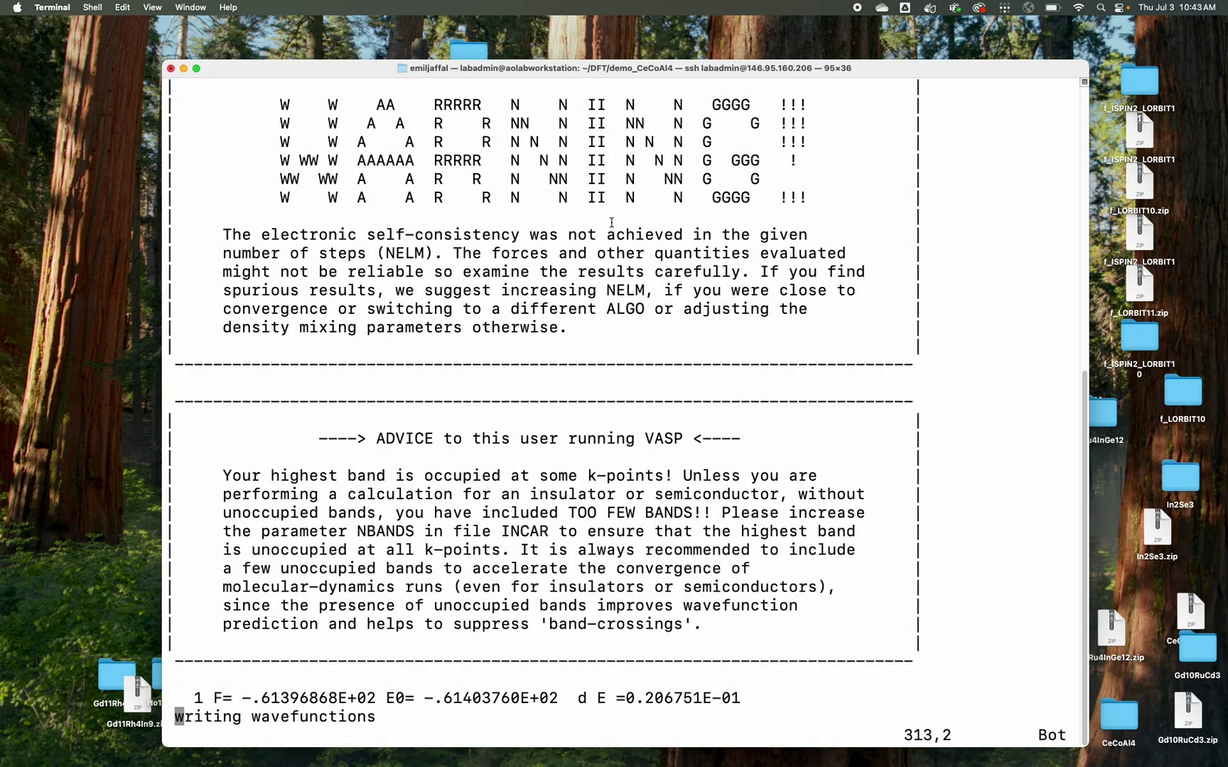
pyautogui.press('Up')
pyautogui.press('Up')
pyautogui.press('Up')
pyautogui.press('Up')
pyautogui.press('Up')
pyautogui.press('Up')
pyautogui.press('Up')
pyautogui.press('Up')
pyautogui.press('Up')
pyautogui.press('Up')
pyautogui.press('Up')
pyautogui.press('Up')
pyautogui.press('Up')
pyautogui.press('Up')
pyautogui.press('Up')
pyautogui.press('Up')
pyautogui.press('Up')
pyautogui.press('Up')
pyautogui.press('Up')
pyautogui.press('Up')
# Close the output log and open INCAR at the NELM settings
pyautogui.write(':q')
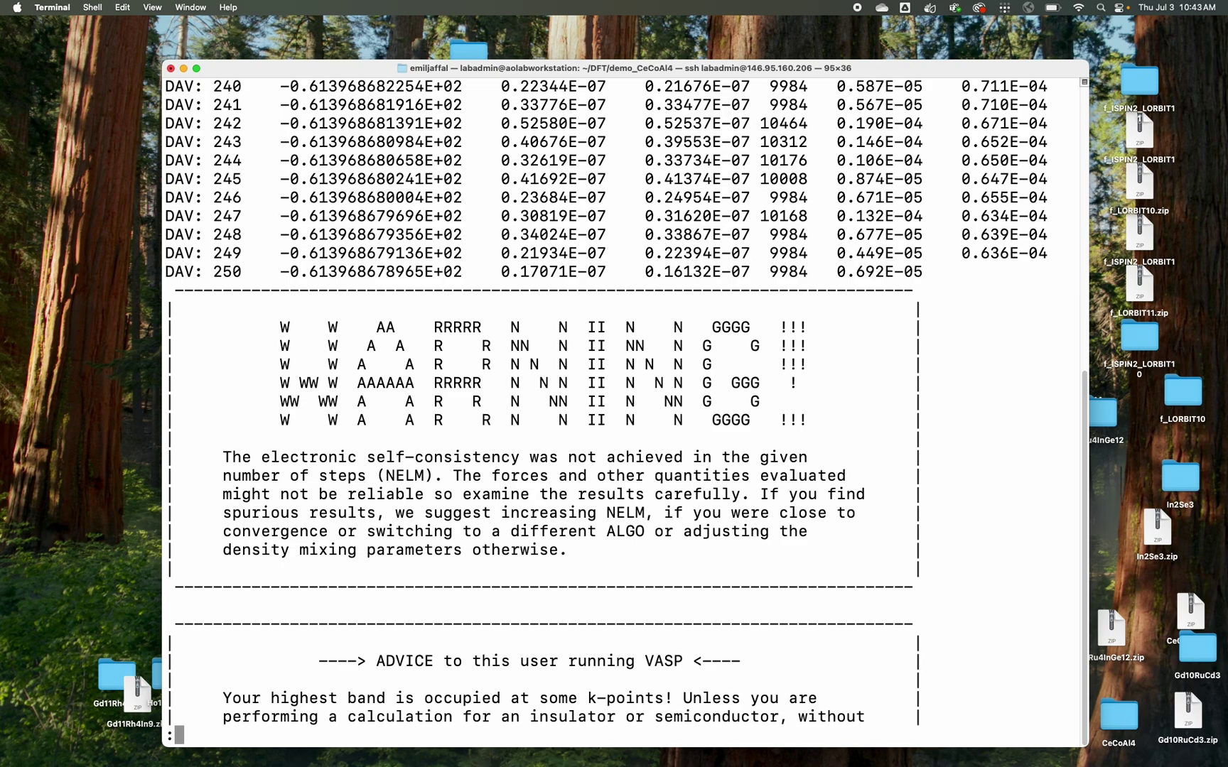
pyautogui.press('Return')
pyautogui.write('vim INCAR')
pyautogui.press('Return')
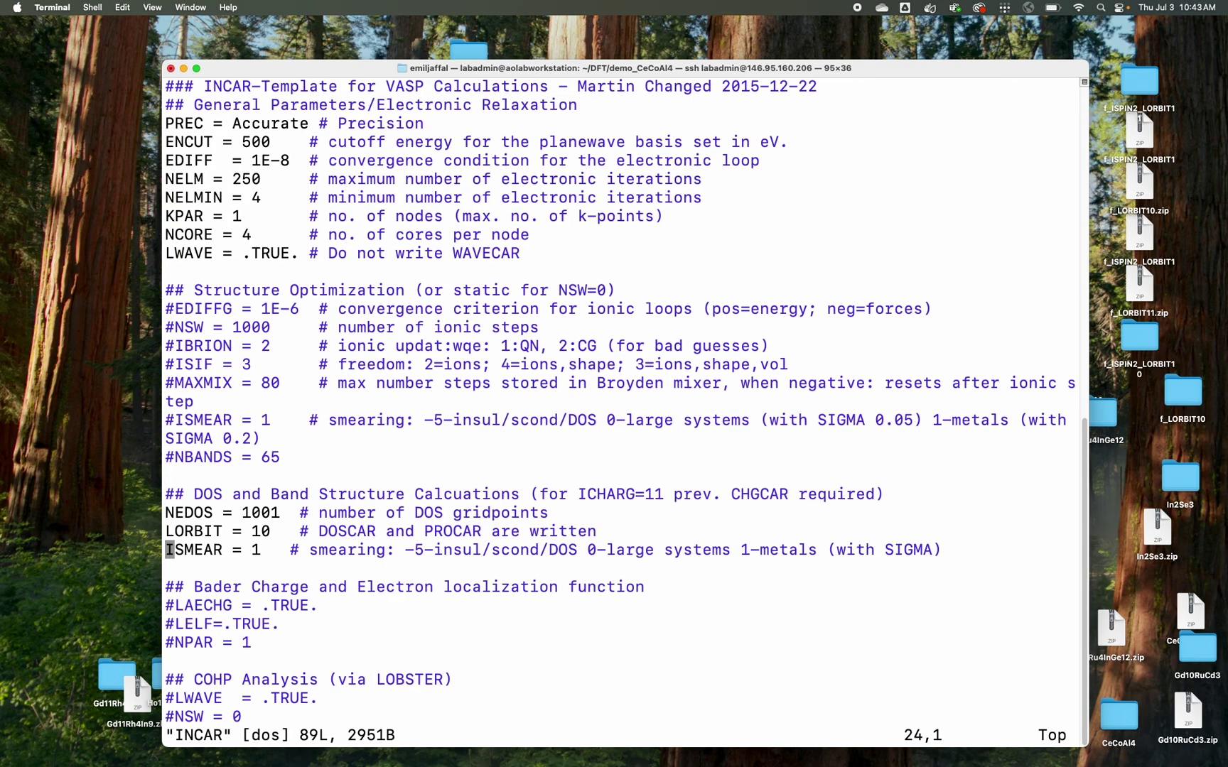
pyautogui.press('Down')
pyautogui.press('Down')
pyautogui.press('Up')
pyautogui.press('Up')
pyautogui.press('Up')
pyautogui.press('Up')
pyautogui.press('Up')
pyautogui.press('Up')
pyautogui.press('Up')
pyautogui.press('Up')
pyautogui.press('Up')
pyautogui.press('Up')
pyautogui.press('Up')
pyautogui.press('Up')
pyautogui.press('Up')
pyautogui.press('Up')
pyautogui.press('Up')
pyautogui.press('Up')
pyautogui.press('Up')
pyautogui.press('Up')
pyautogui.press('Up')
pyautogui.press('Up')
# Change NELM from 250 to 400 and save INCAR
pyautogui.press('Right')
pyautogui.press('Right')
pyautogui.press('Right')
pyautogui.press('Right')
pyautogui.press('Right')
pyautogui.press('Right')
pyautogui.press('Right')
pyautogui.press('Right')
pyautogui.press('Right')
pyautogui.press('Right')
pyautogui.press('a')
pyautogui.press('Left')
pyautogui.press('Left')
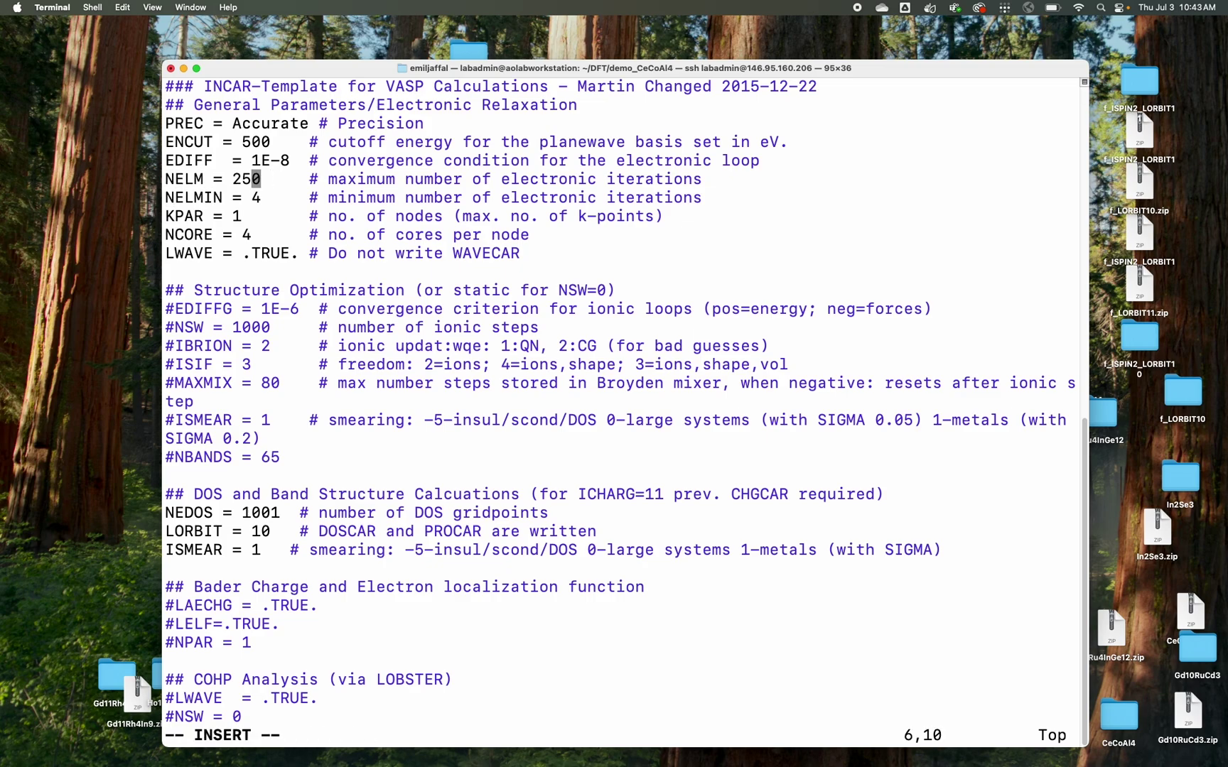
pyautogui.press('Right')
pyautogui.press('BackSpace')
pyautogui.press('BackSpace')
pyautogui.press('BackSpace')
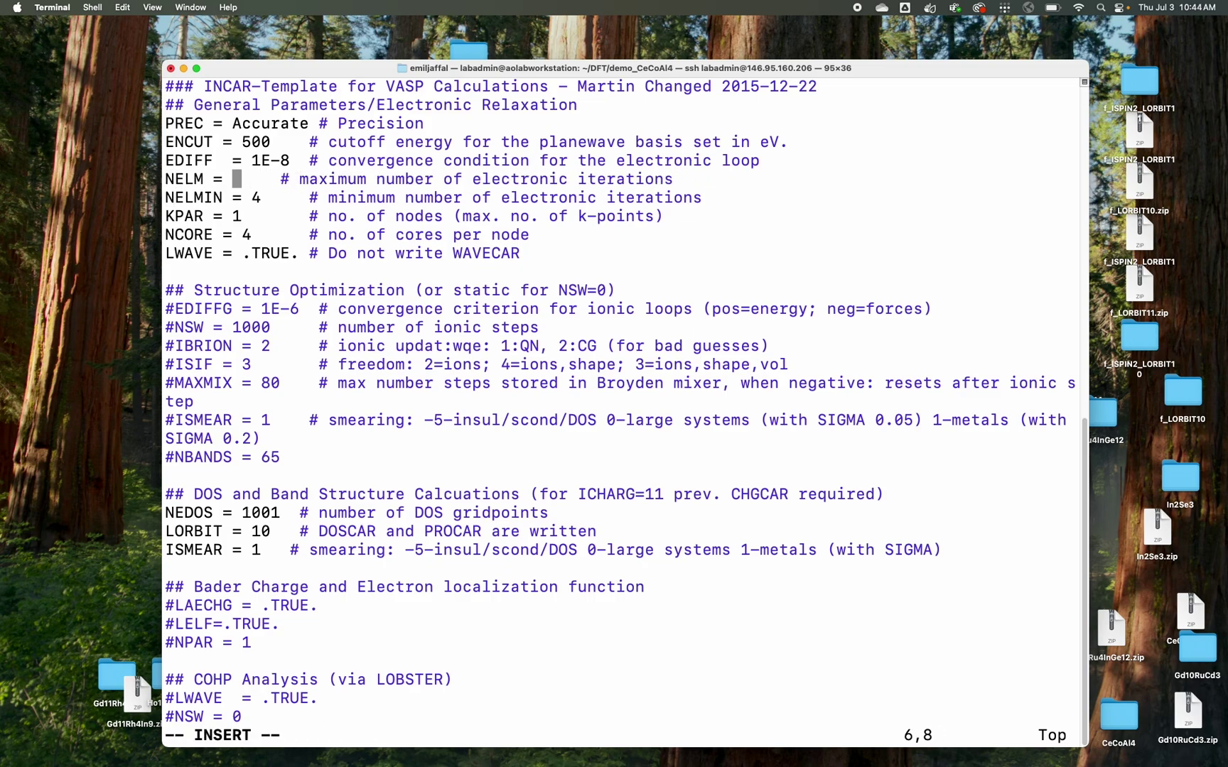
pyautogui.write('400')
pyautogui.press('Escape')
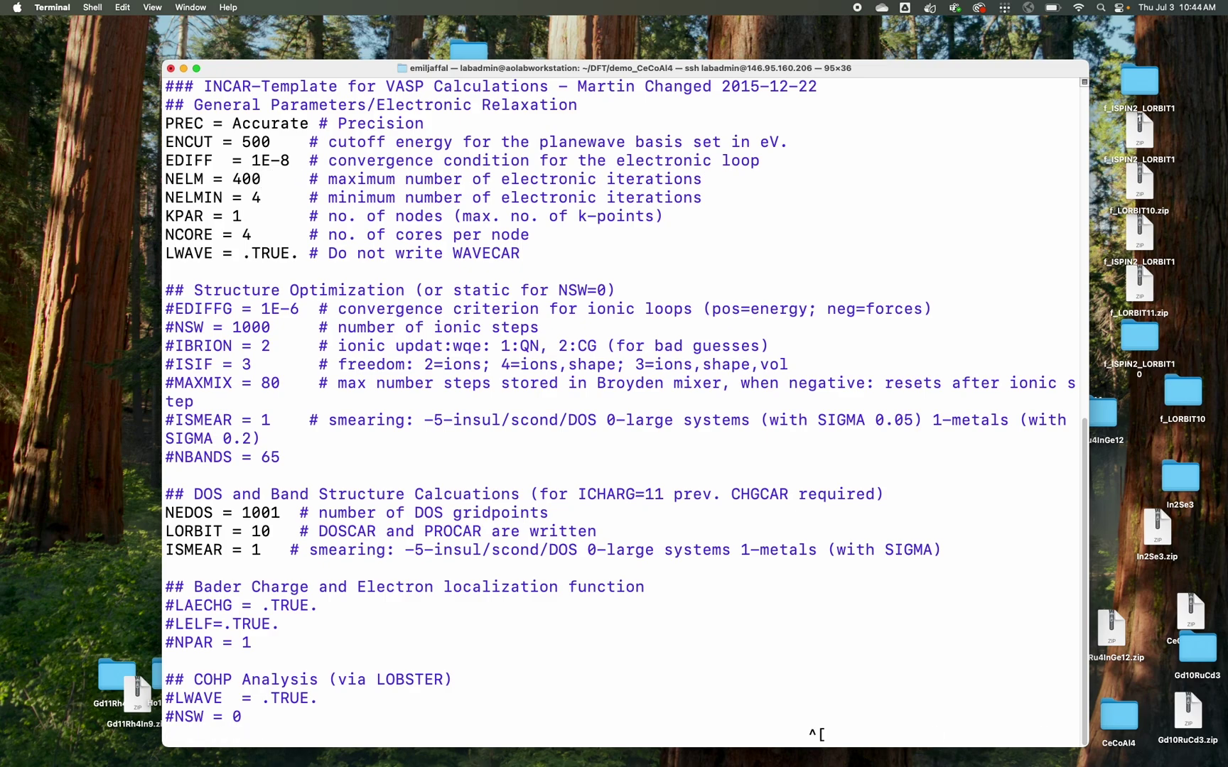
pyautogui.write(':wq')
pyautogui.press('Return')
# Abandon a drafted sbatch command and open the job script with vim job instead
pyautogui.write('sbatch job')
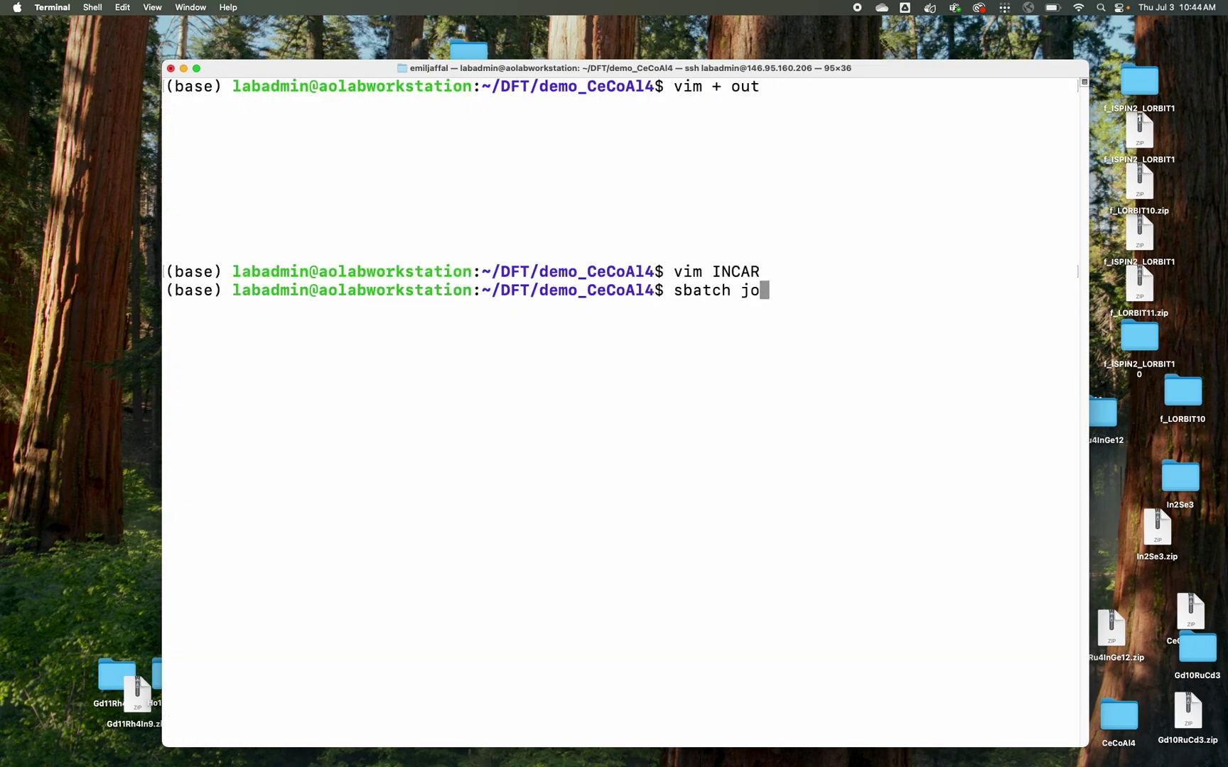
pyautogui.press('BackSpace')
pyautogui.press('BackSpace')
pyautogui.press('BackSpace')
pyautogui.press('BackSpace')
pyautogui.press('BackSpace')
pyautogui.press('BackSpace')
pyautogui.press('BackSpace')
pyautogui.press('BackSpace')
pyautogui.press('BackSpace')
pyautogui.press('BackSpace')
pyautogui.write('vim job')
pyautogui.press('Return')
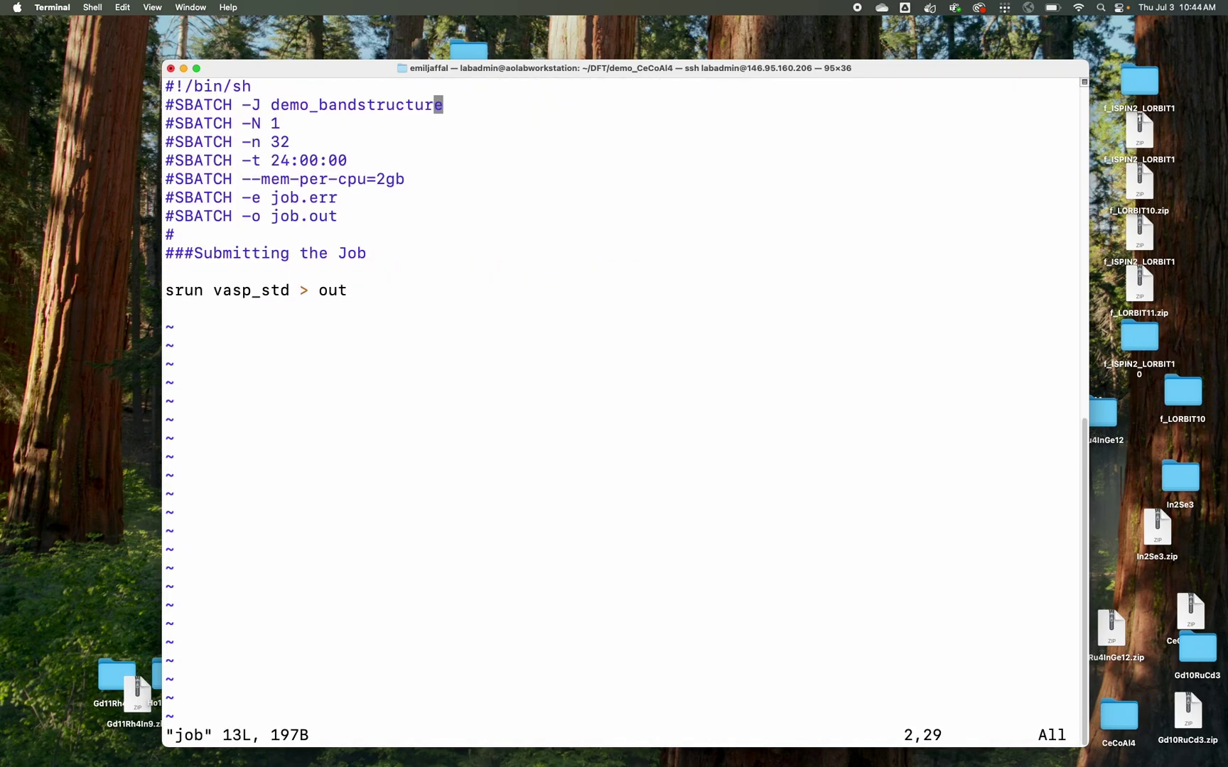
# Close the job script unchanged and submit the CeCoAl4 job with sbatch job
pyautogui.write(':q')
pyautogui.press('Return')
pyautogui.press('Up')
pyautogui.press('Up')
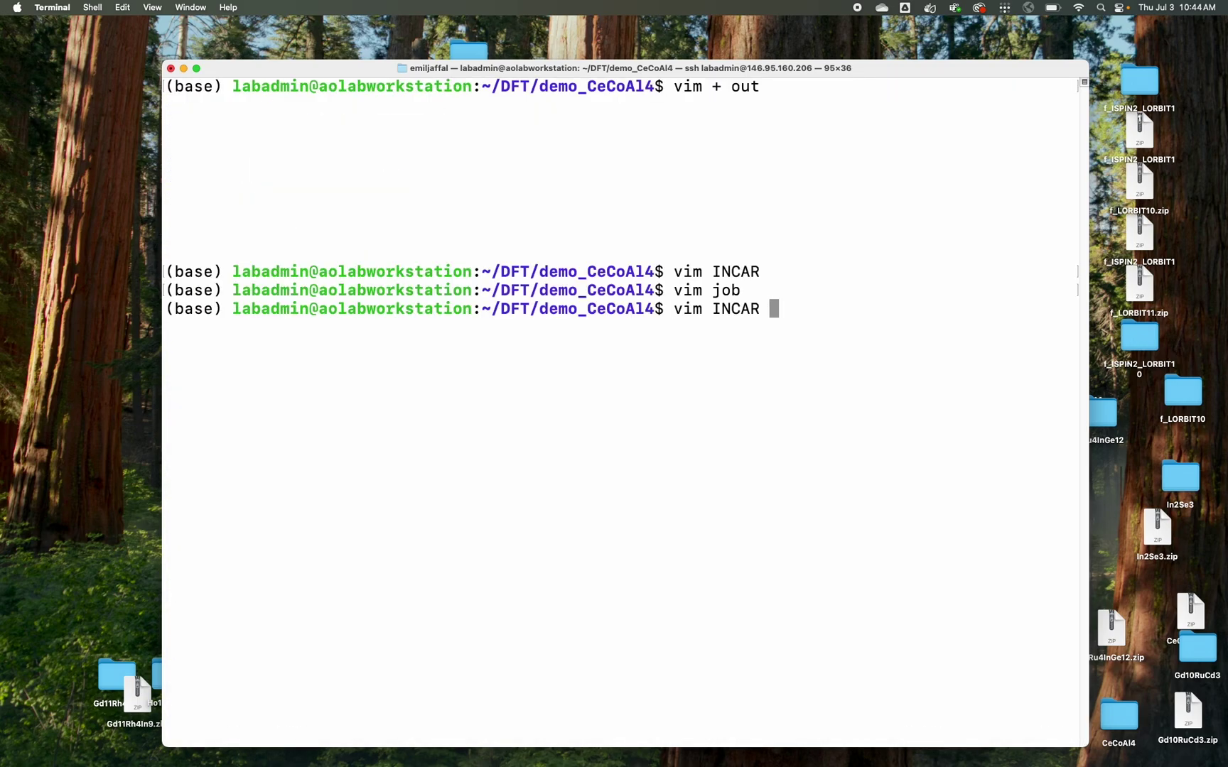
pyautogui.press('BackSpace')
pyautogui.press('BackSpace')
pyautogui.press('BackSpace')
pyautogui.press('BackSpace')
pyautogui.press('BackSpace')
pyautogui.press('BackSpace')
pyautogui.press('BackSpace')
pyautogui.press('BackSpace')
pyautogui.press('BackSpace')
pyautogui.press('BackSpace')
pyautogui.write('sbatch job')
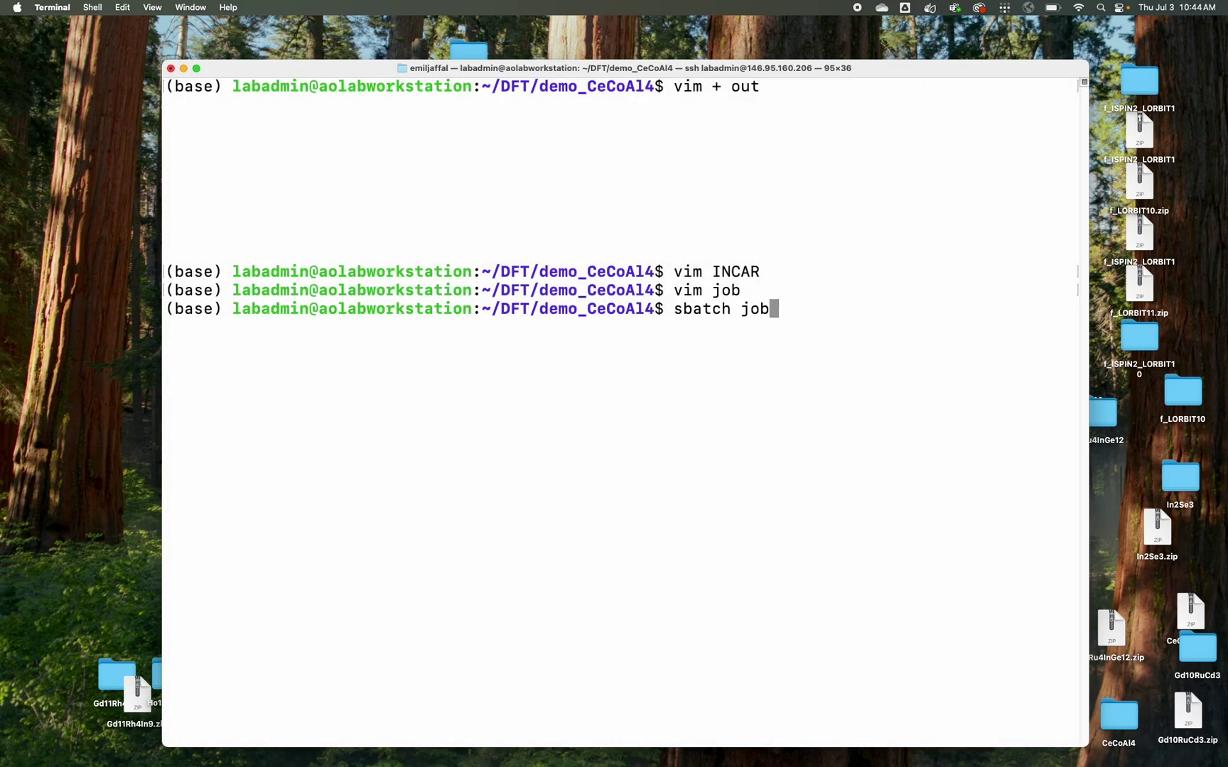
pyautogui.press('Return')
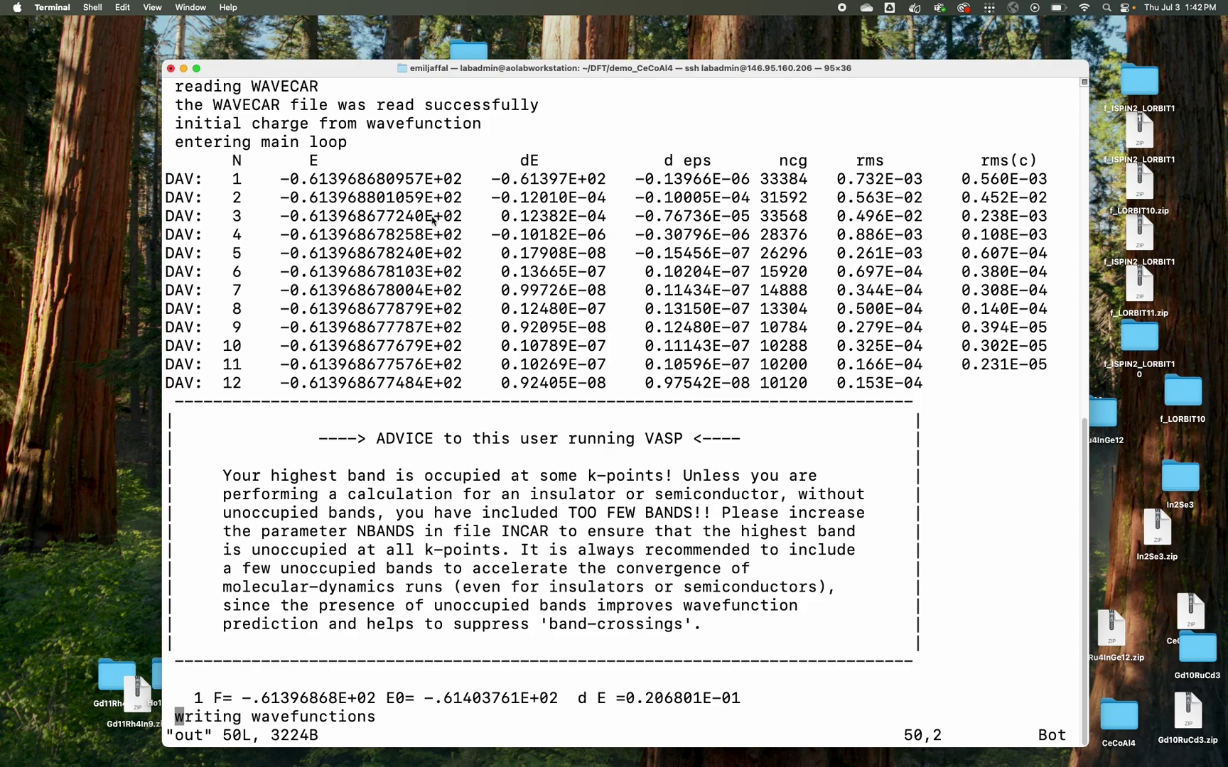
# Review the electronic-step convergence table, quit vim and list the folder
pyautogui.moveTo(416, 160); pyautogui.dragTo(790, 367)
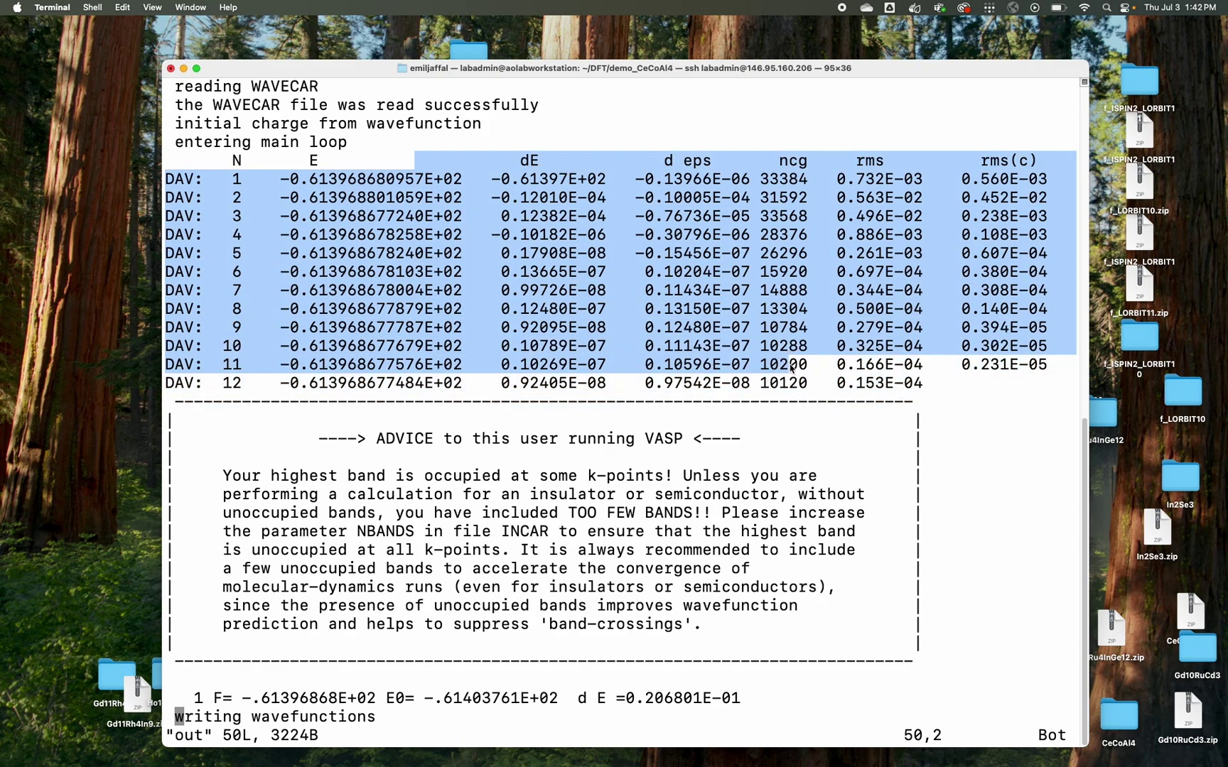
pyautogui.click(791, 367)
pyautogui.write(':q')
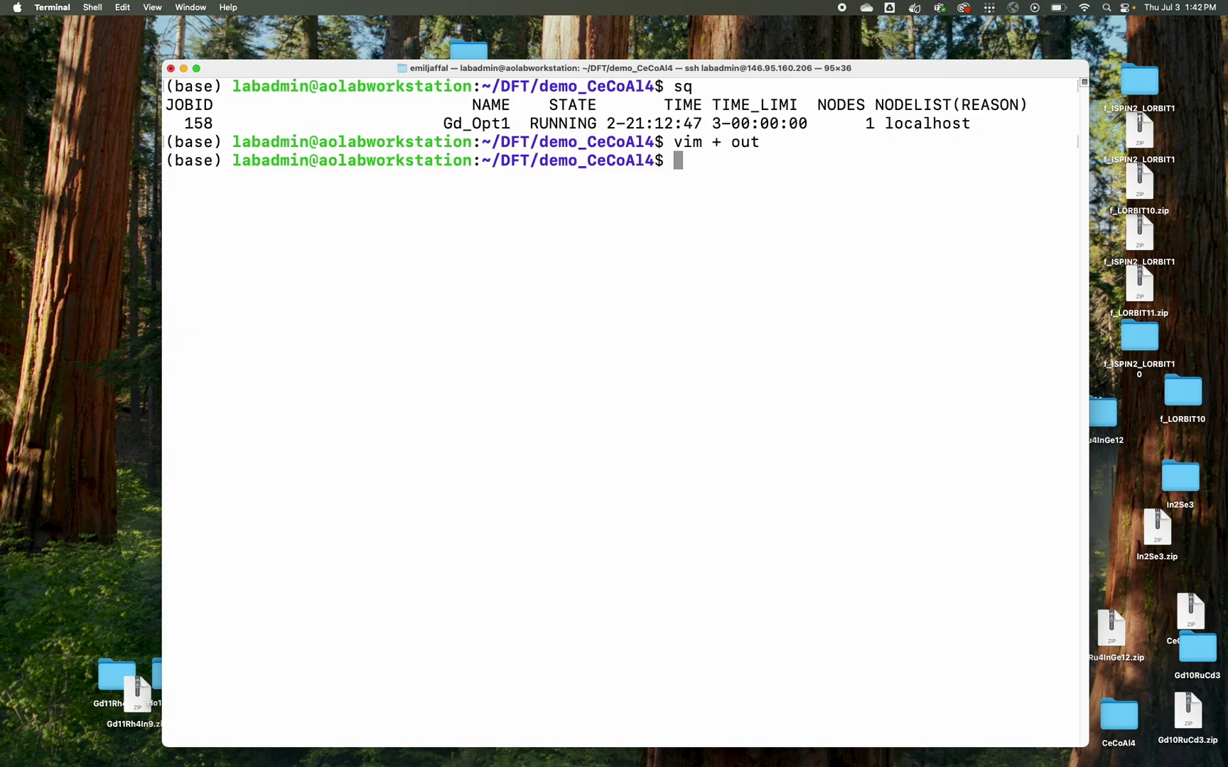
pyautogui.write('l')
pyautogui.press('Return')
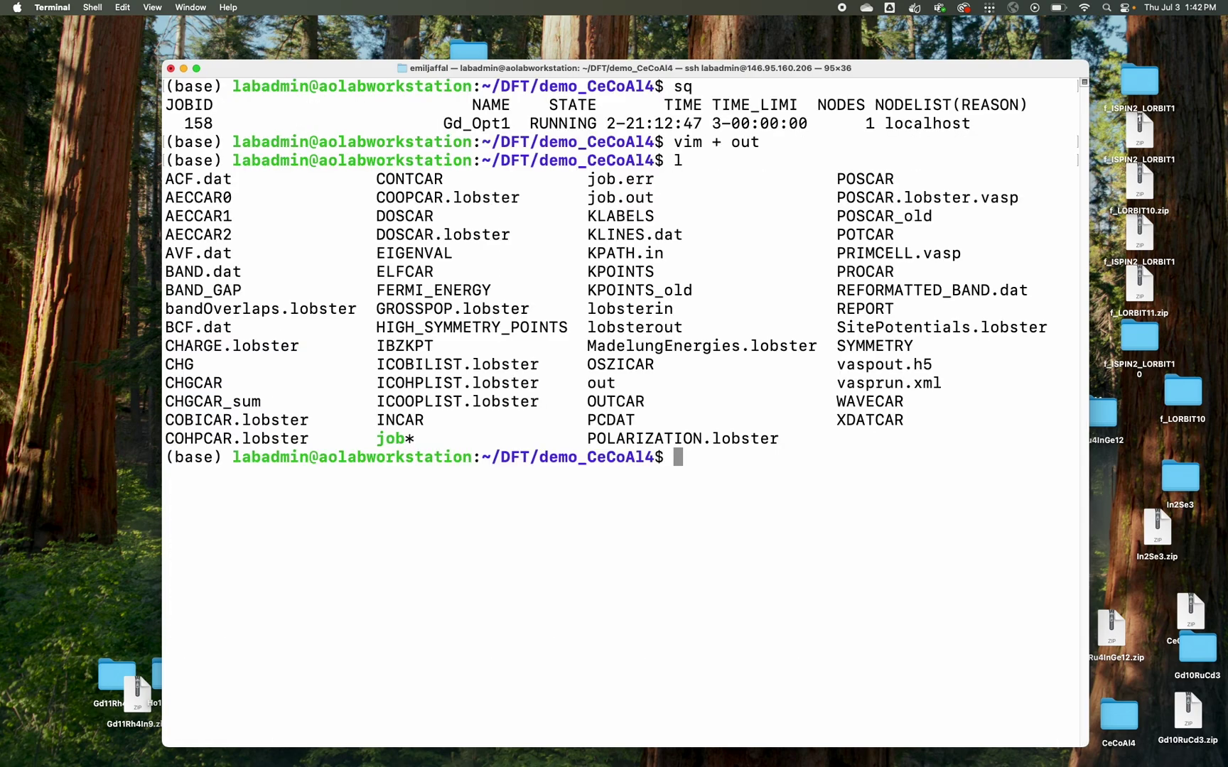
# Open PROCAR in vim using tab completion
pyautogui.write('vim PO')
pyautogui.press('BackSpace')
pyautogui.write('RO')
pyautogui.press('Tab')
pyautogui.press('Return')
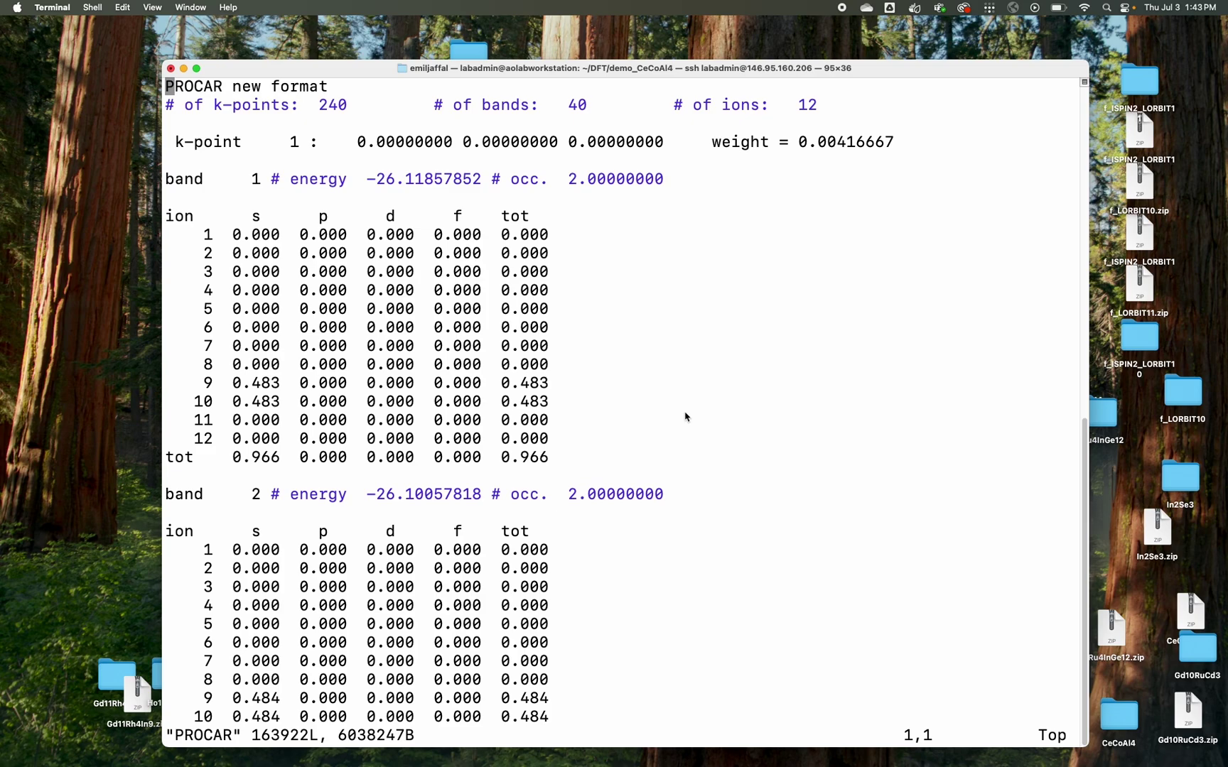
# Enlarge the terminal window and look through PROCAR's band 1 ion projections
pyautogui.moveTo(163, 61); pyautogui.dragTo(4, 12)
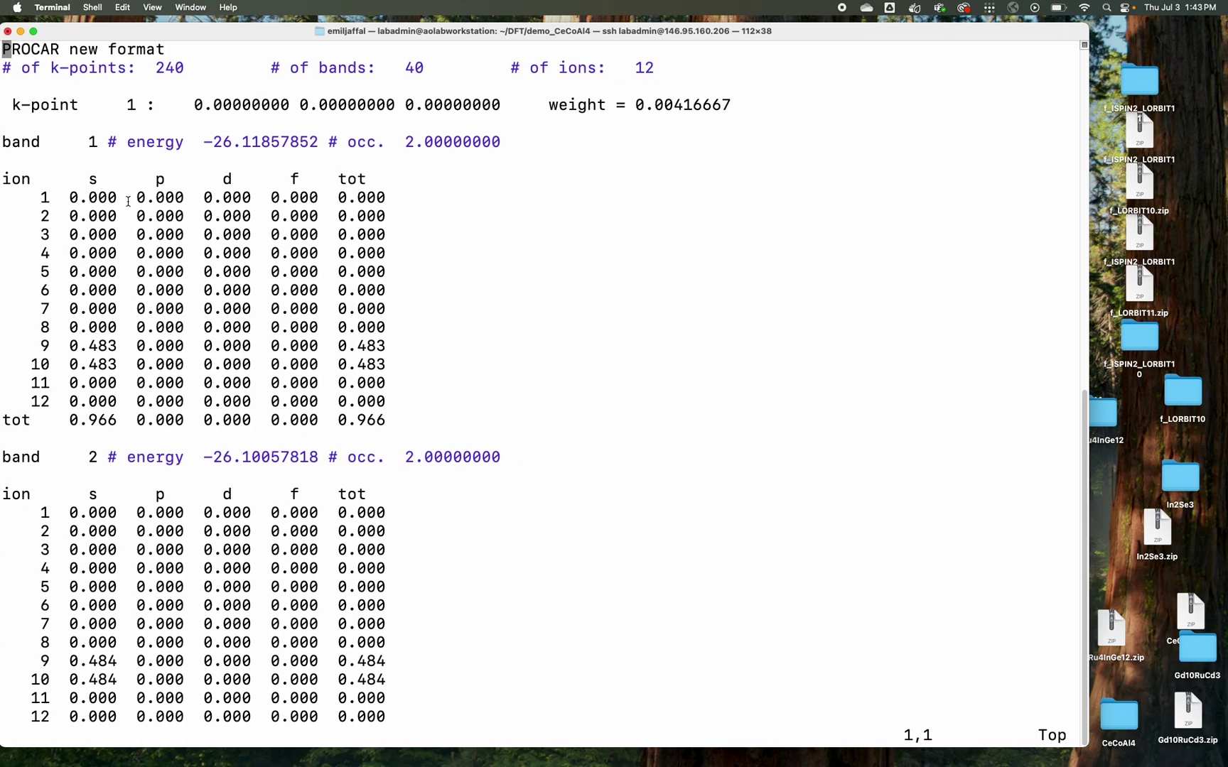
pyautogui.moveTo(51, 162); pyautogui.dragTo(410, 385)
pyautogui.click(411, 385)
pyautogui.tripleClick(76, 138)
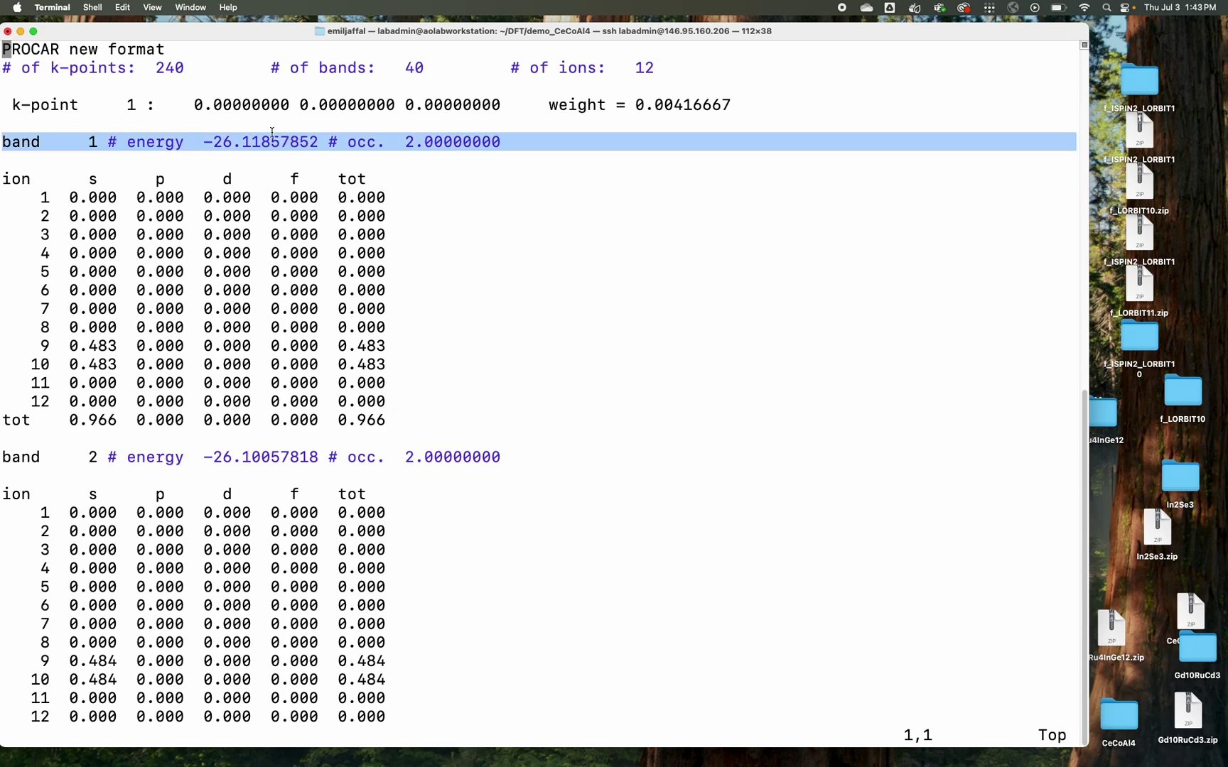
pyautogui.click(252, 147)
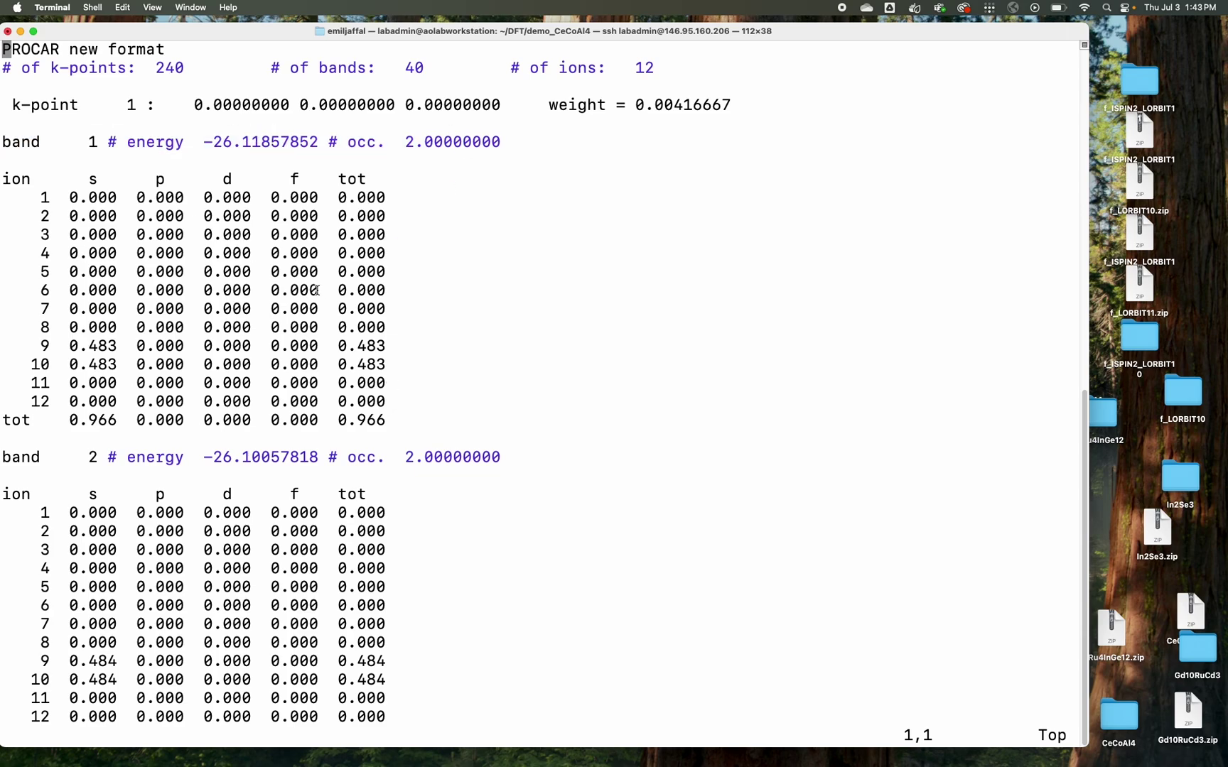
pyautogui.scroll(-20, 318, 291)
pyautogui.scroll(-20, 765, 203)
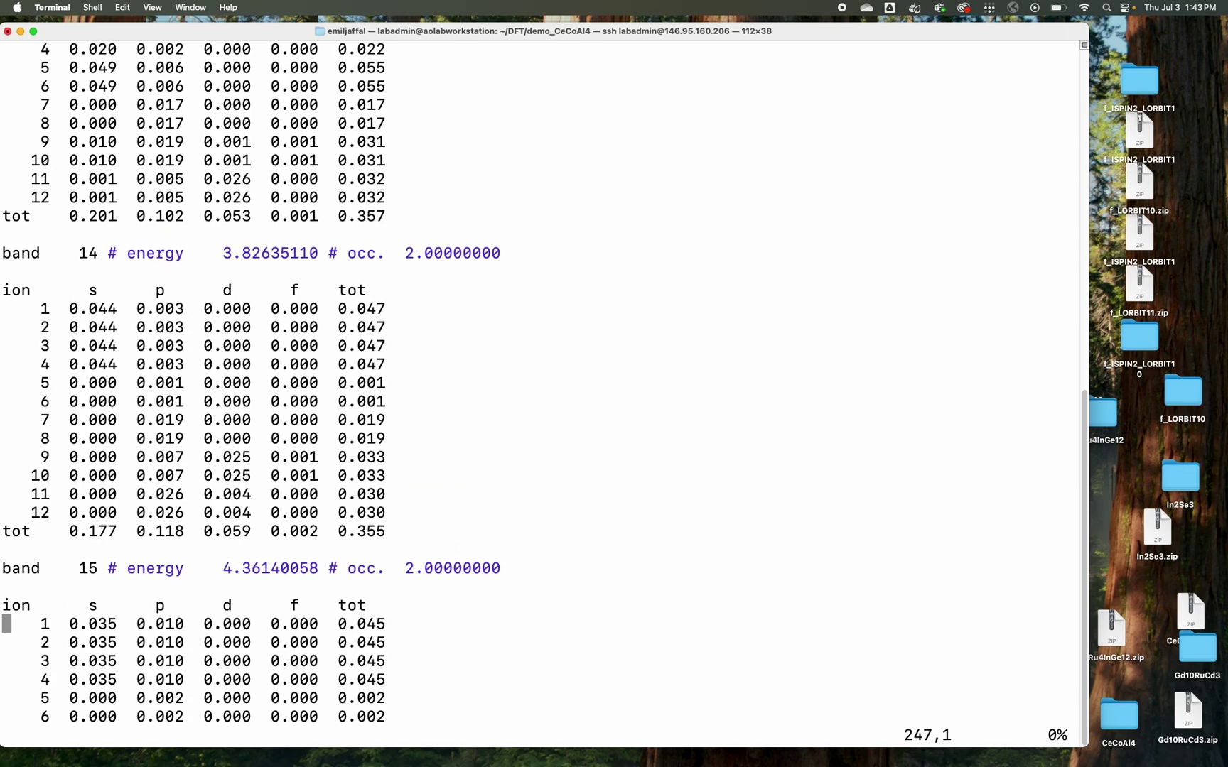
pyautogui.scroll(-15, 1045, 441)
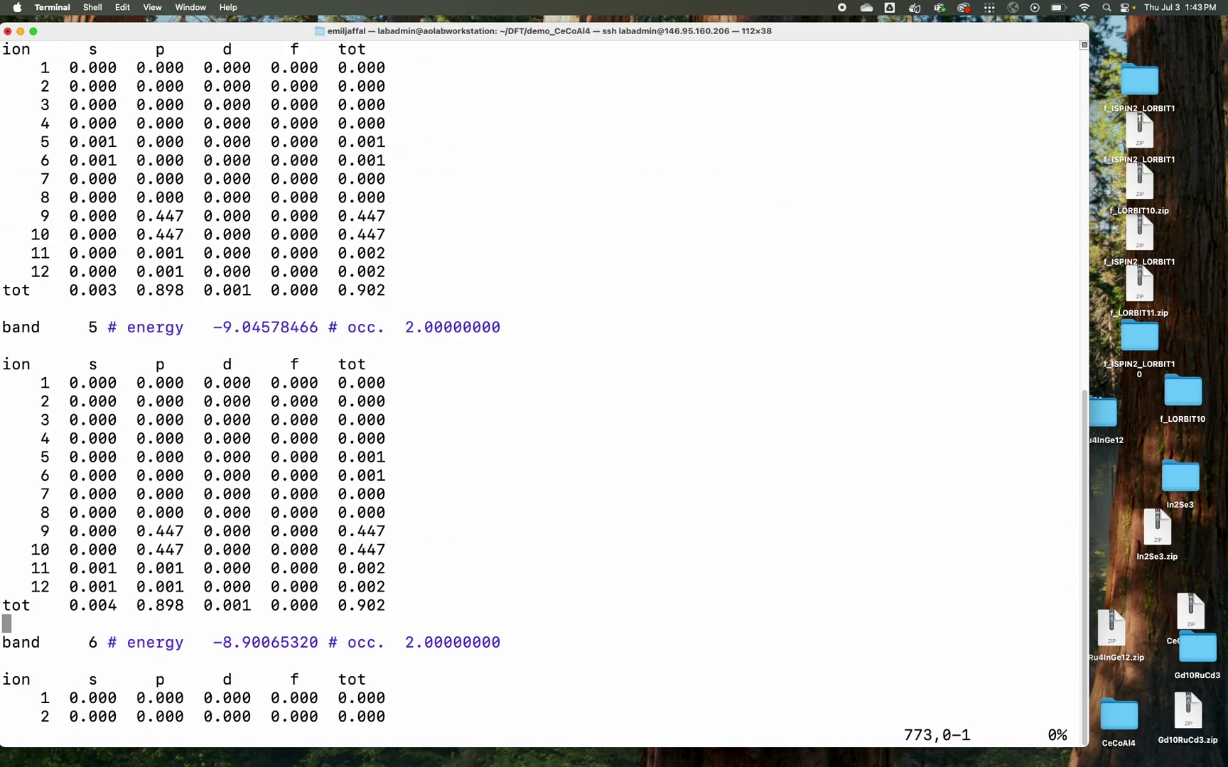
pyautogui.scroll(-10, 1085, 416)
# Close PROCAR, then list, clear and re-list the folder contents
pyautogui.write(':q')
pyautogui.press('Return')
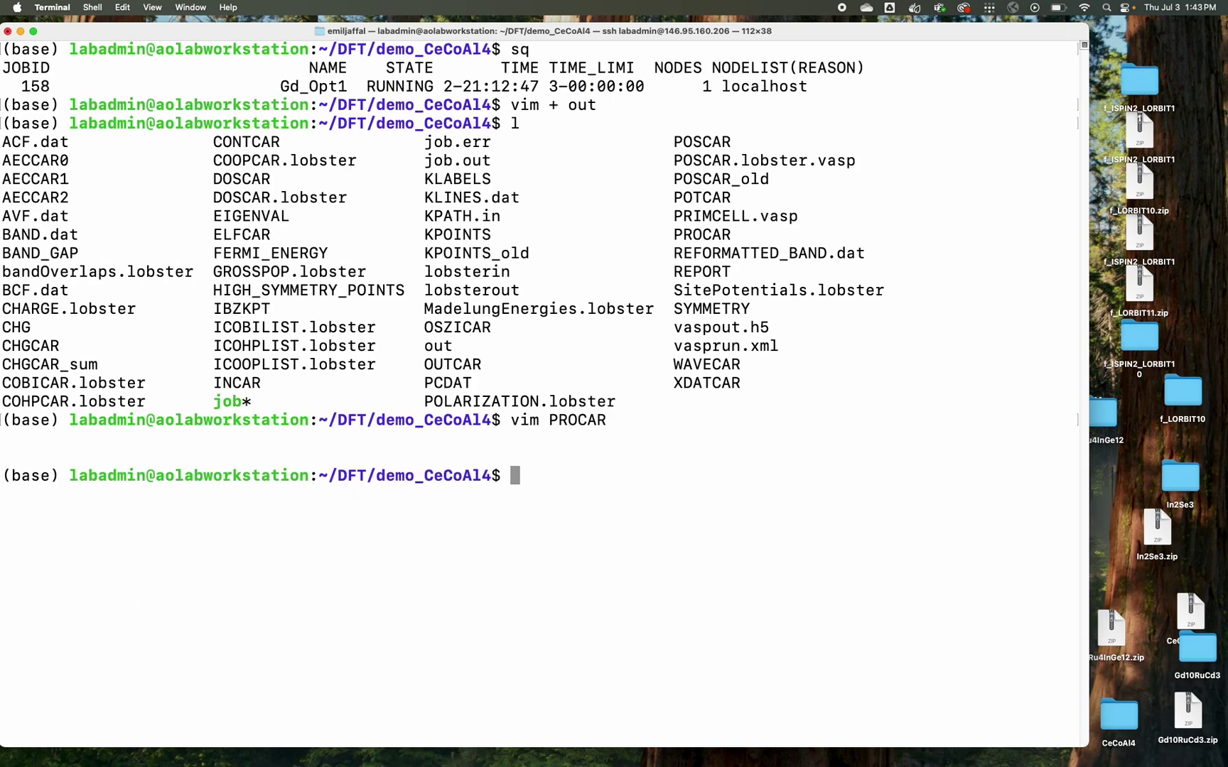
pyautogui.write('l')
pyautogui.press('Return')
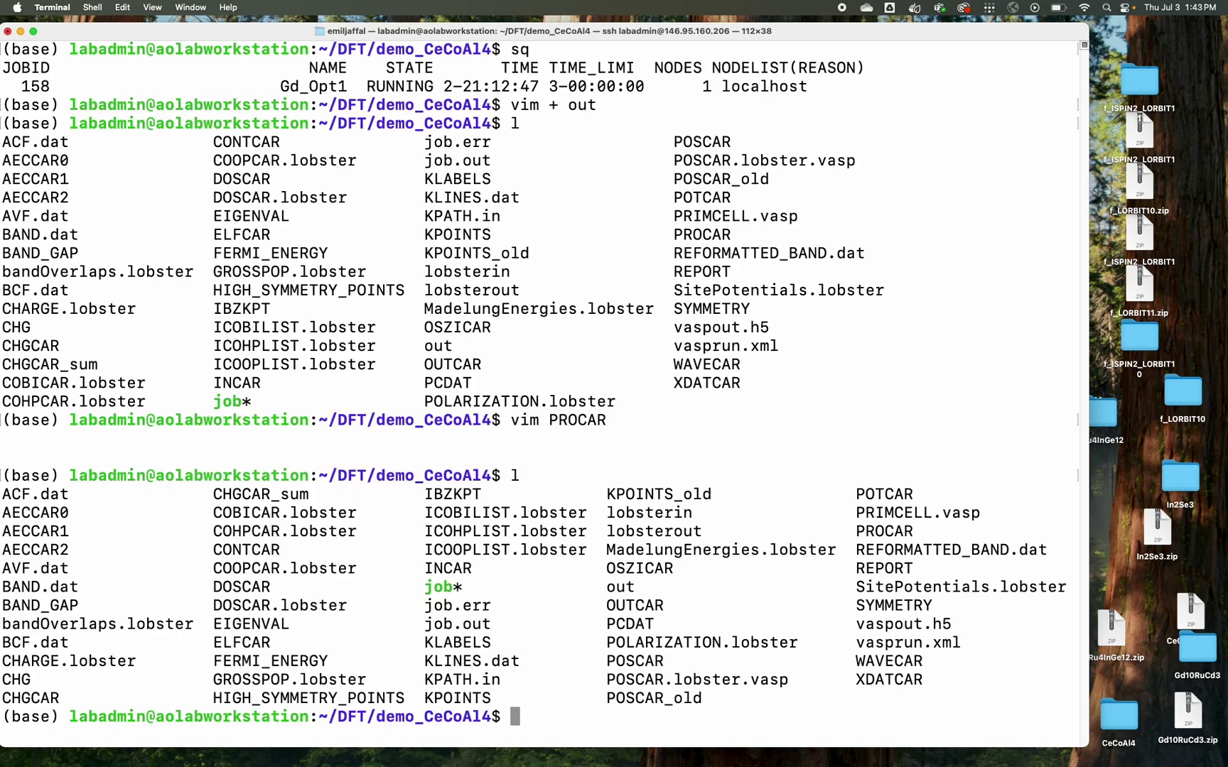
pyautogui.write('clear')
pyautogui.press('Return')
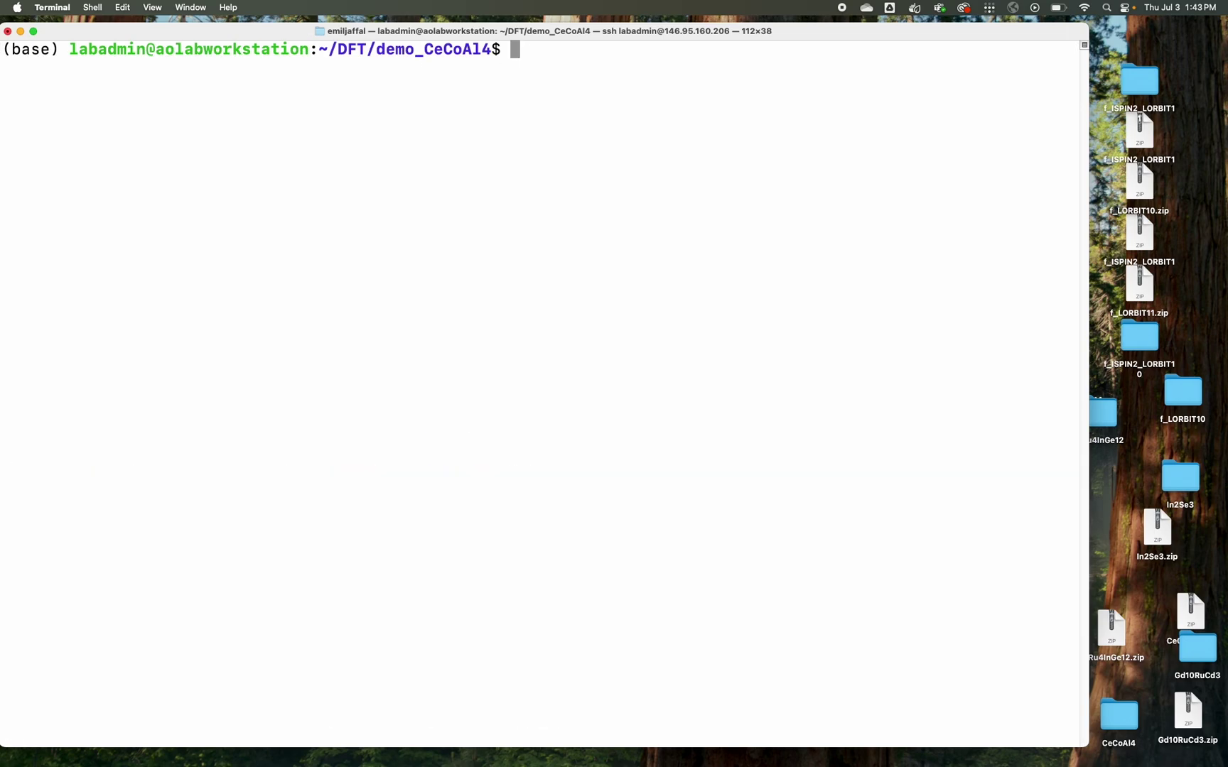
pyautogui.write('l')
pyautogui.press('Return')
# Reopen PROCAR in vim via tab completion
pyautogui.write('vim ')
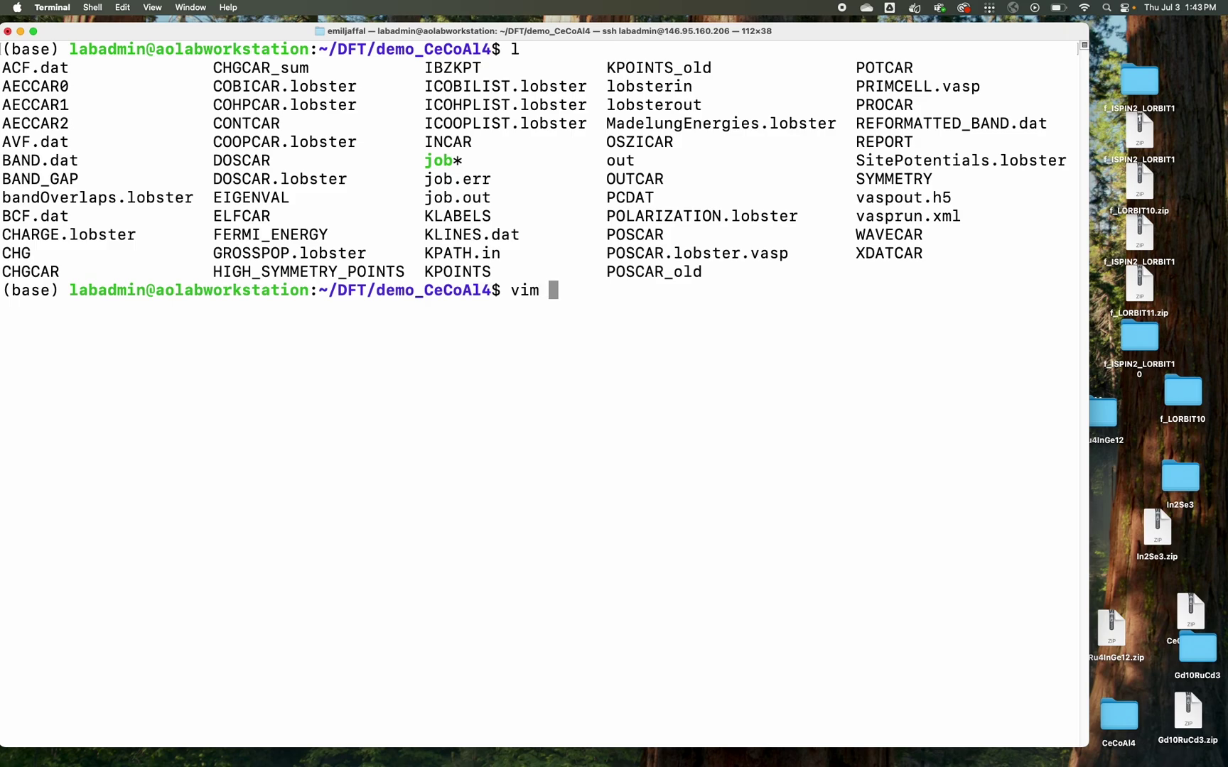
pyautogui.write('K')
pyautogui.press('BackSpace')
pyautogui.write('PRO')
pyautogui.press('Tab')
pyautogui.press('Return')
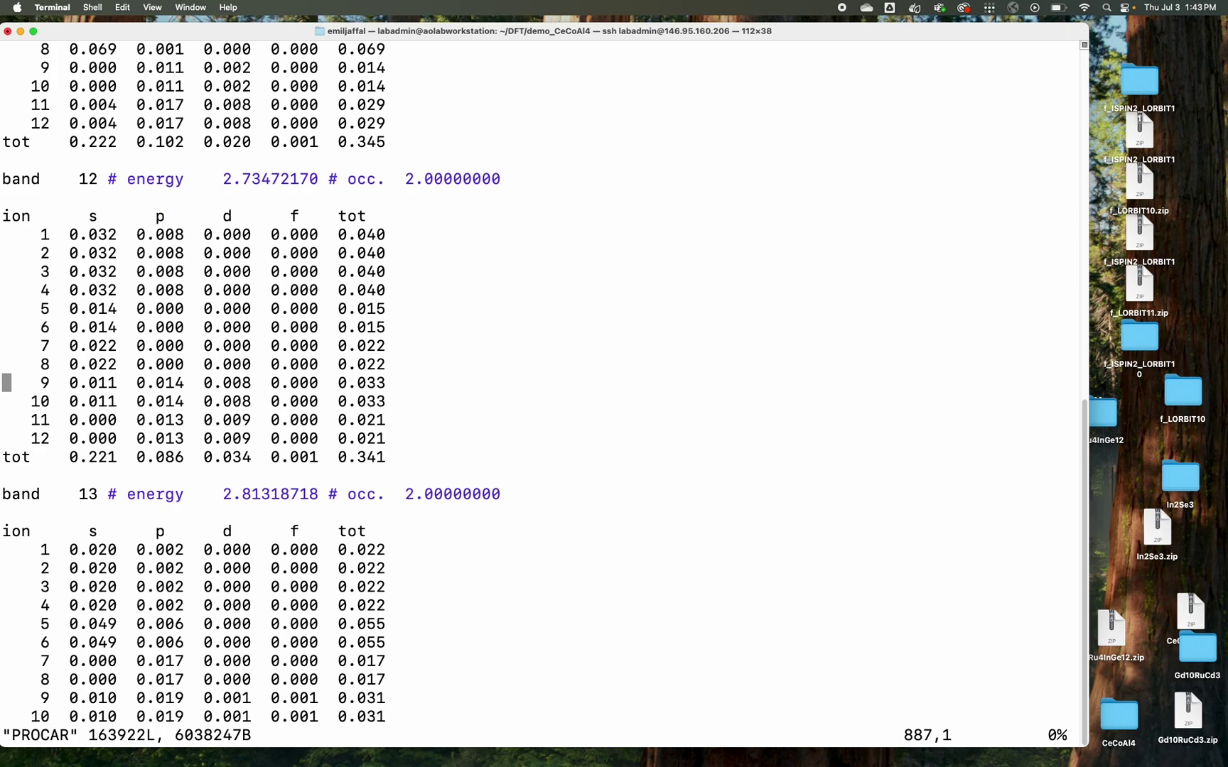
# Point out ion 1's s, p, d, f values and all twelve ion rows of band 12, then close PROCAR
pyautogui.doubleClick(93, 234)
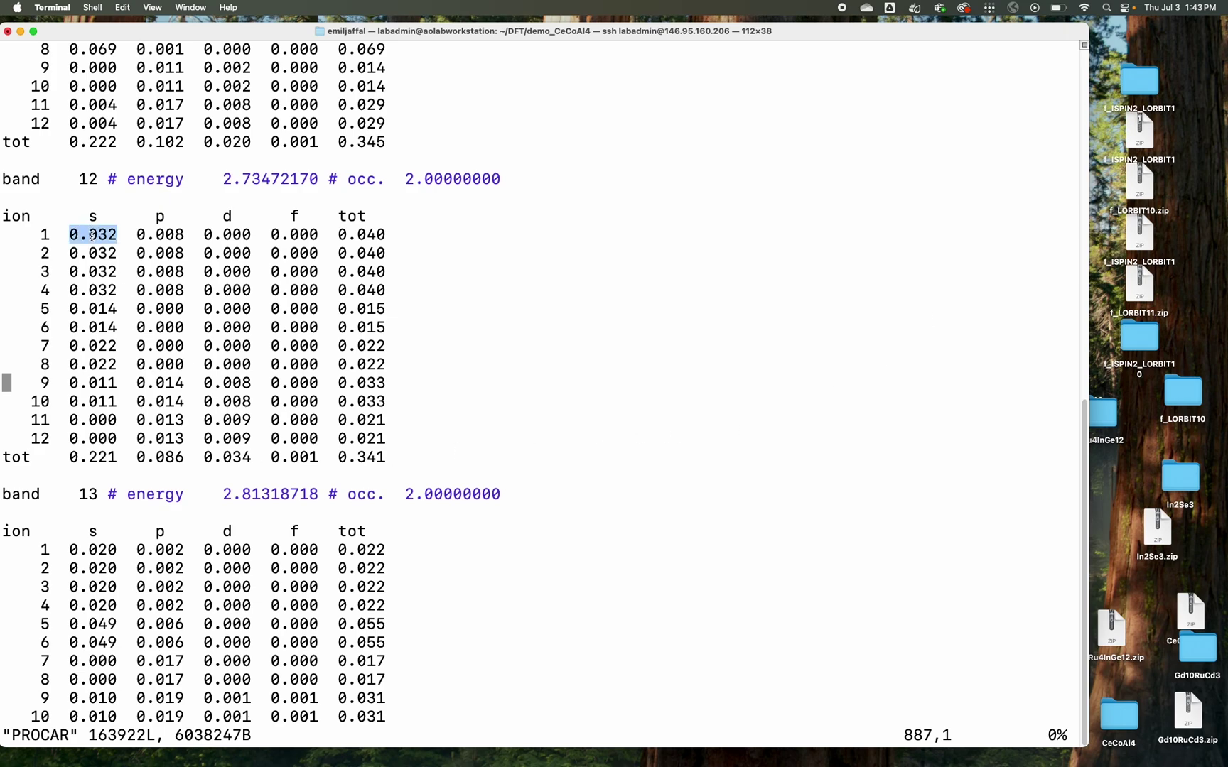
pyautogui.doubleClick(160, 235)
pyautogui.doubleClick(227, 235)
pyautogui.doubleClick(297, 236)
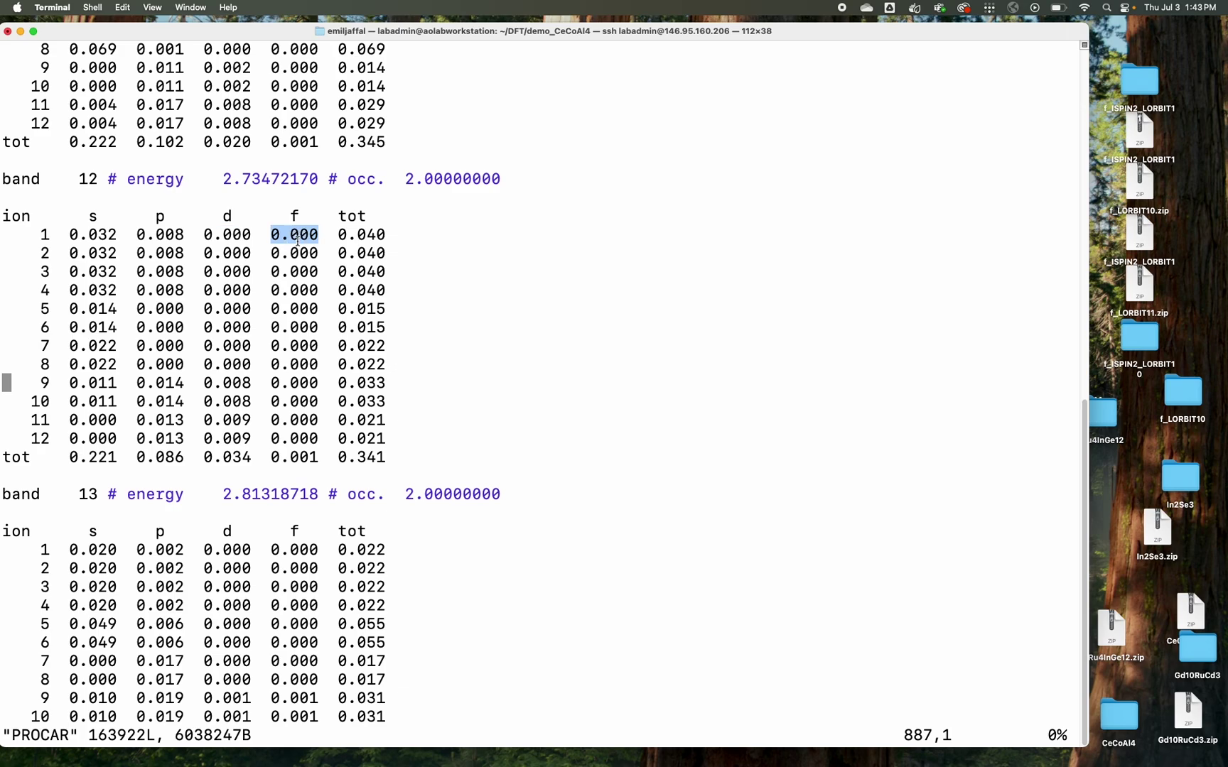
pyautogui.moveTo(40, 240); pyautogui.dragTo(160, 435)
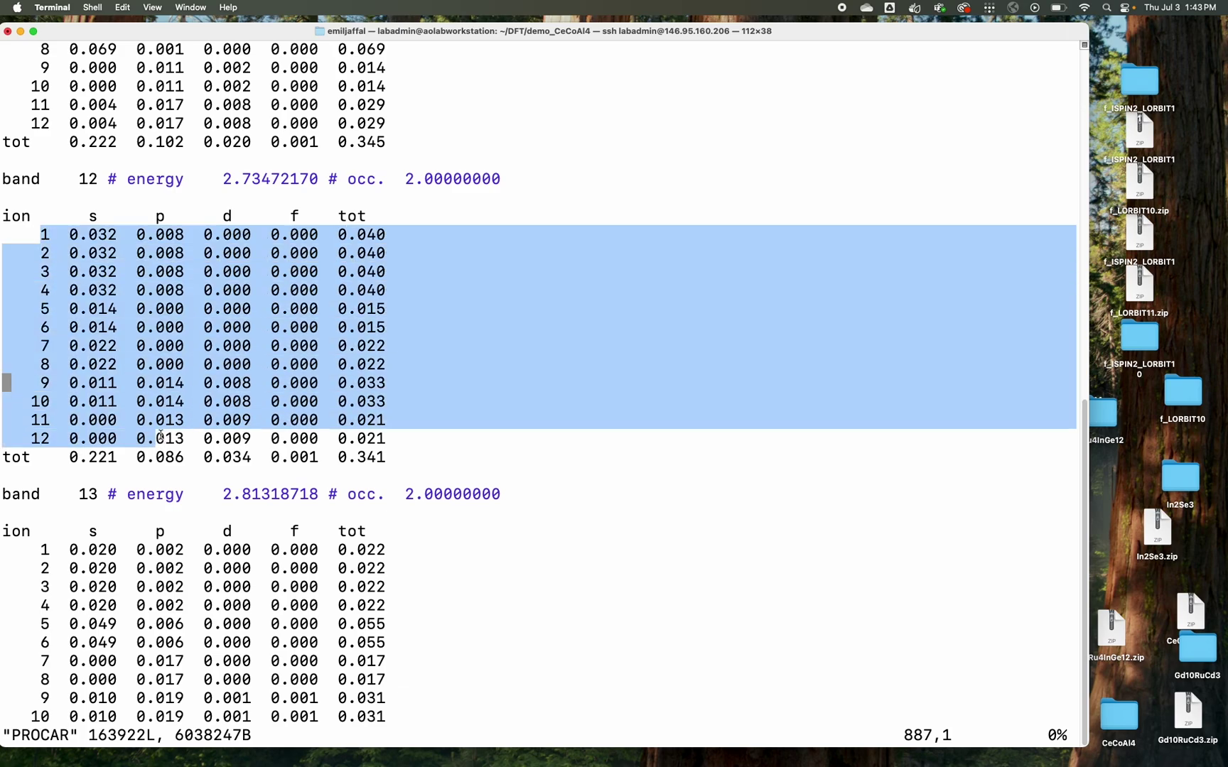
pyautogui.write(':q')
pyautogui.press('Return')
pyautogui.write('vim POSCAR')
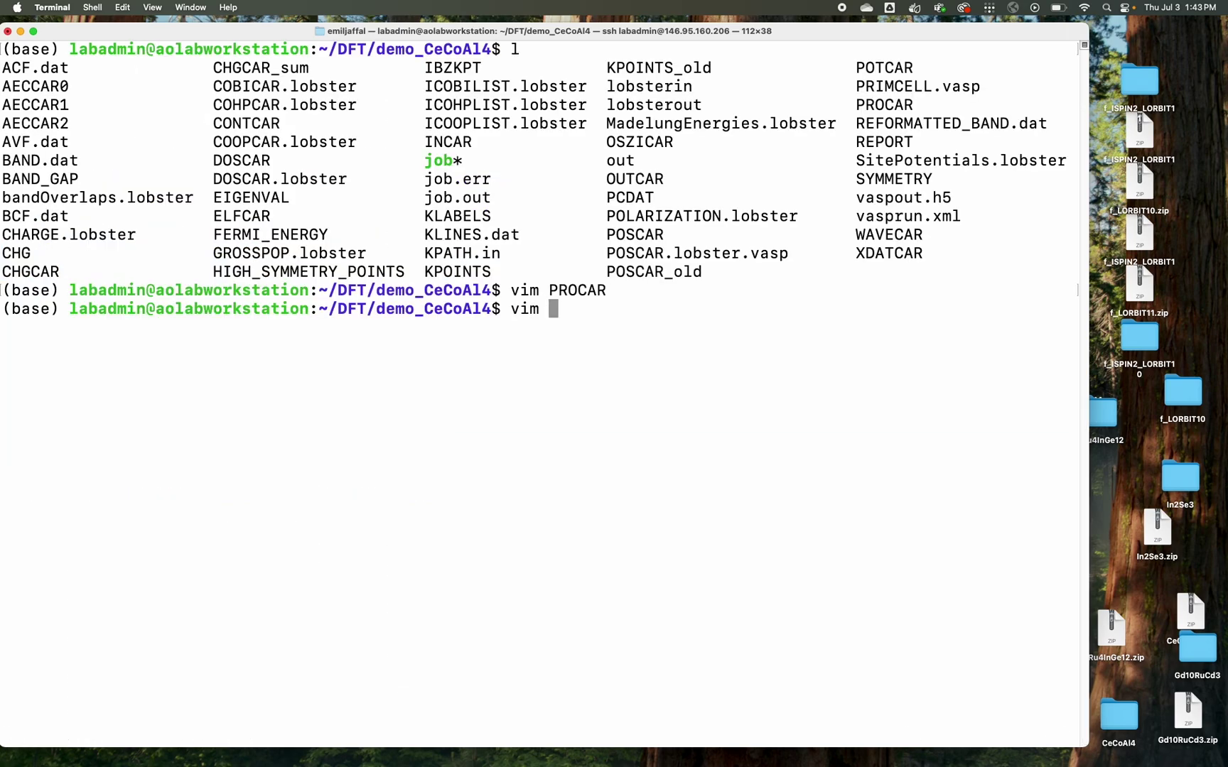
pyautogui.press('Return')
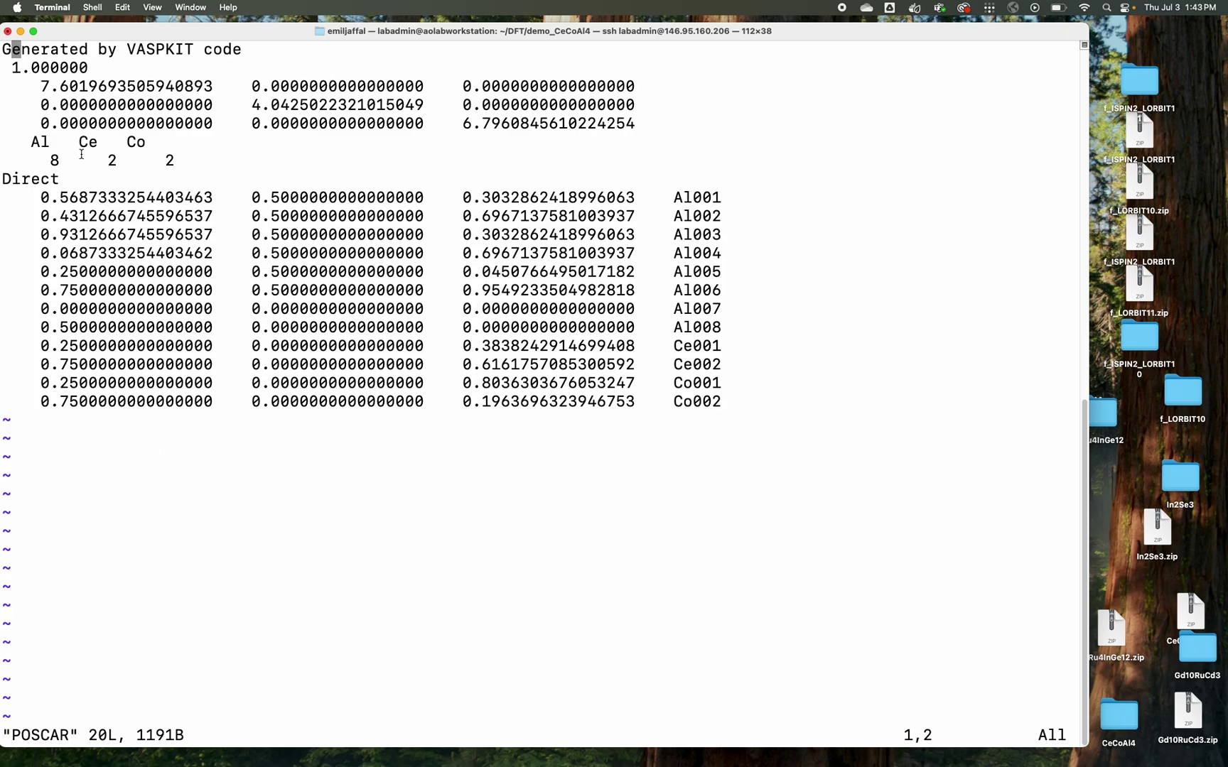
pyautogui.write(':q')
pyautogui.press('Return')
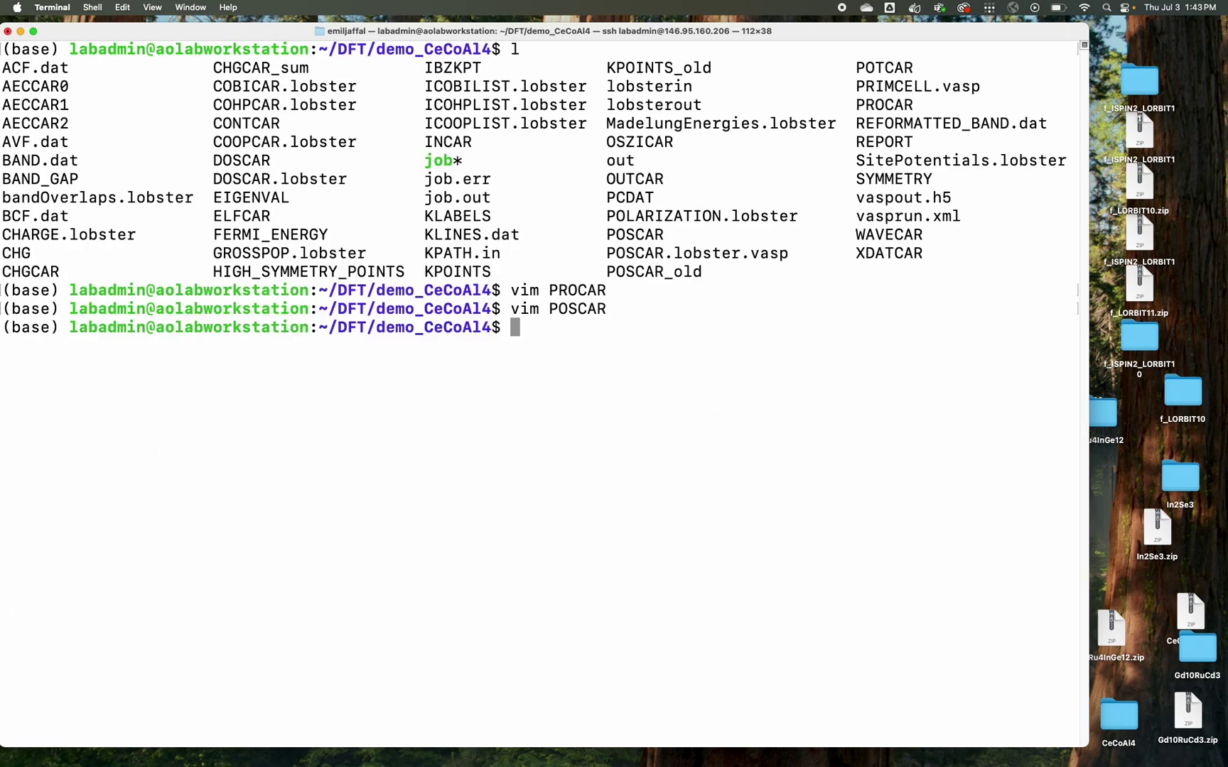
pyautogui.press('Up')
pyautogui.press('Up')
pyautogui.press('Return')
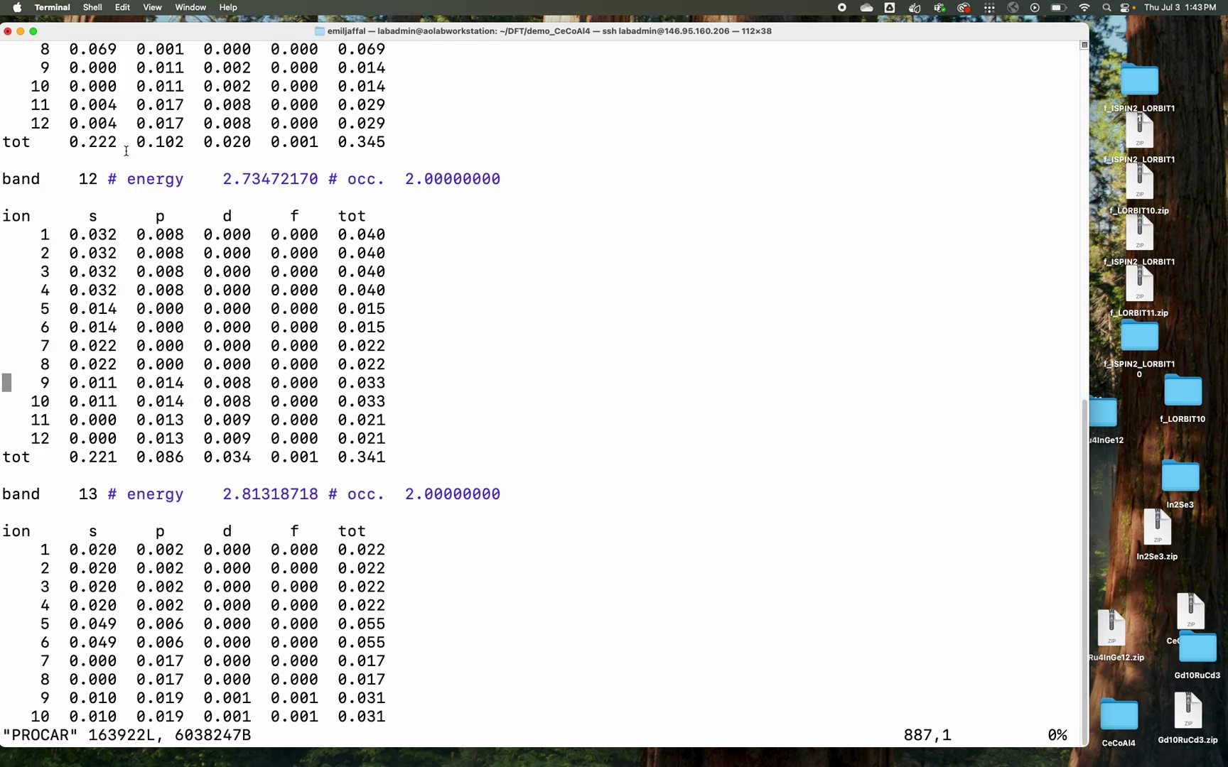
pyautogui.scroll(20, 540, 384)
pyautogui.scroll(8, 540, 384)
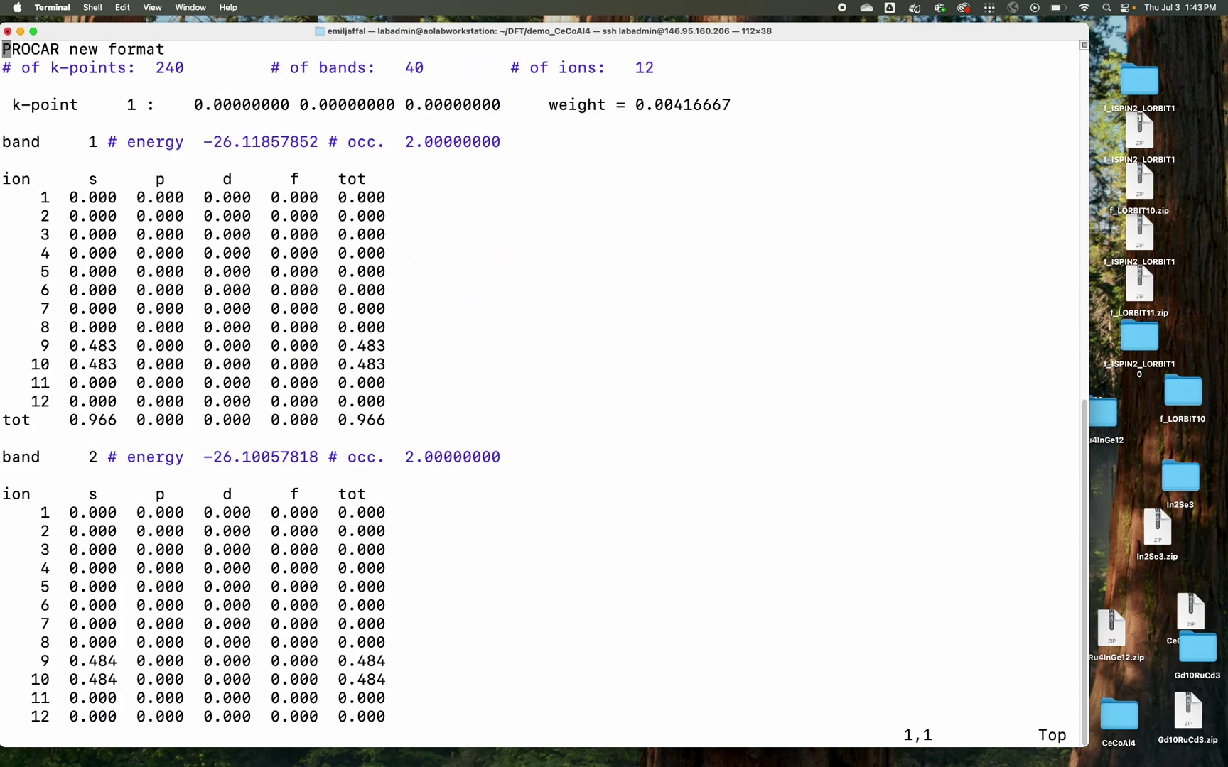
pyautogui.moveTo(63, 157); pyautogui.dragTo(690, 476)
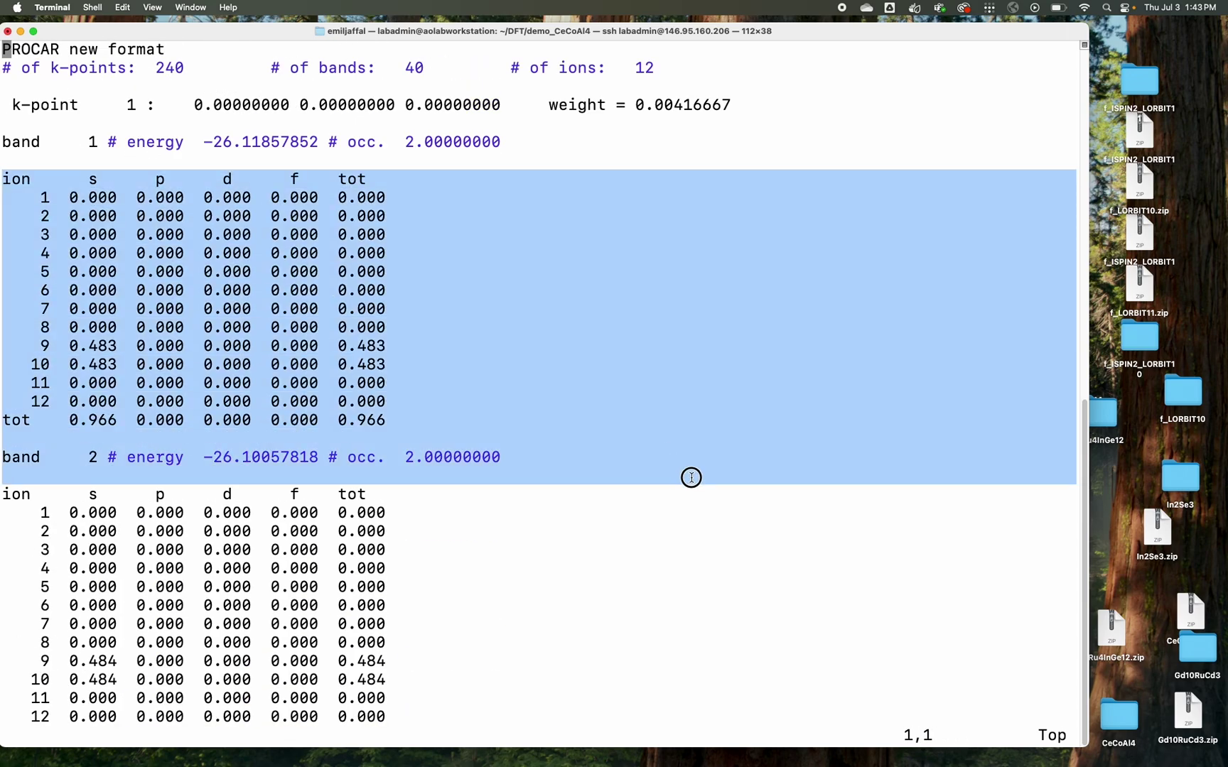
pyautogui.click(691, 476)
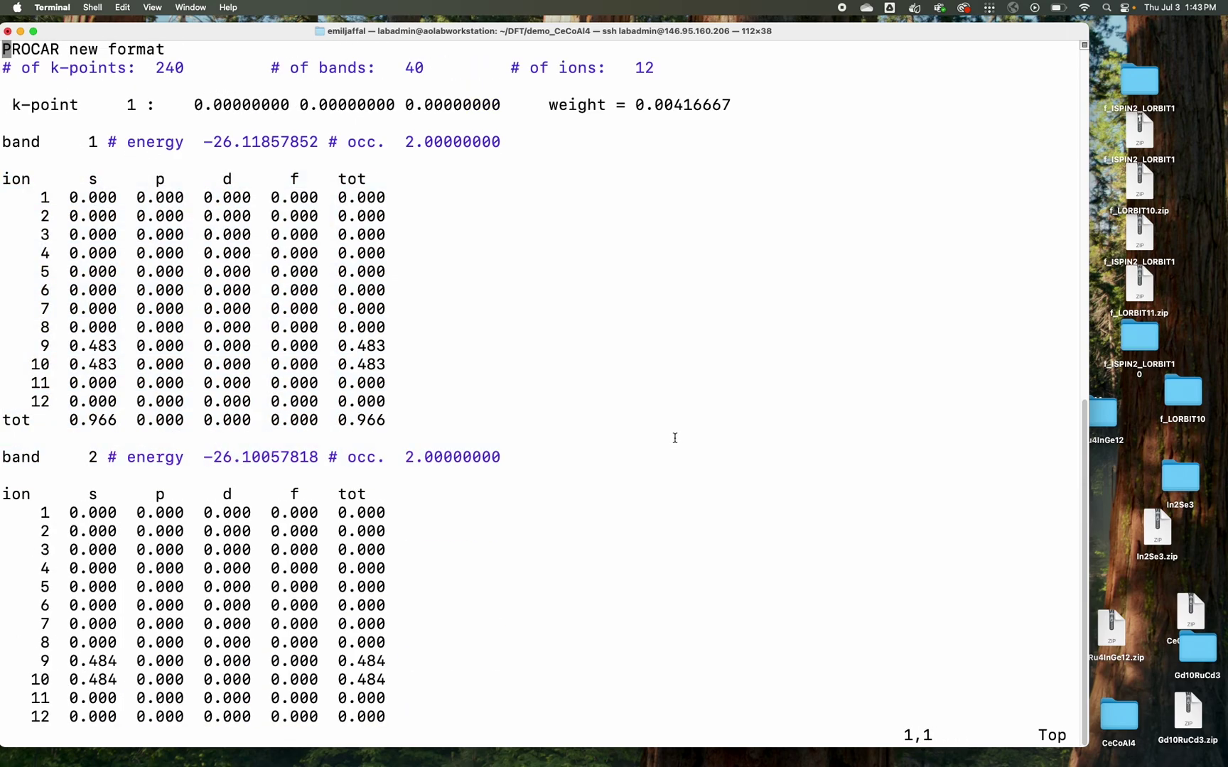
pyautogui.write(':q')
pyautogui.press('Return')
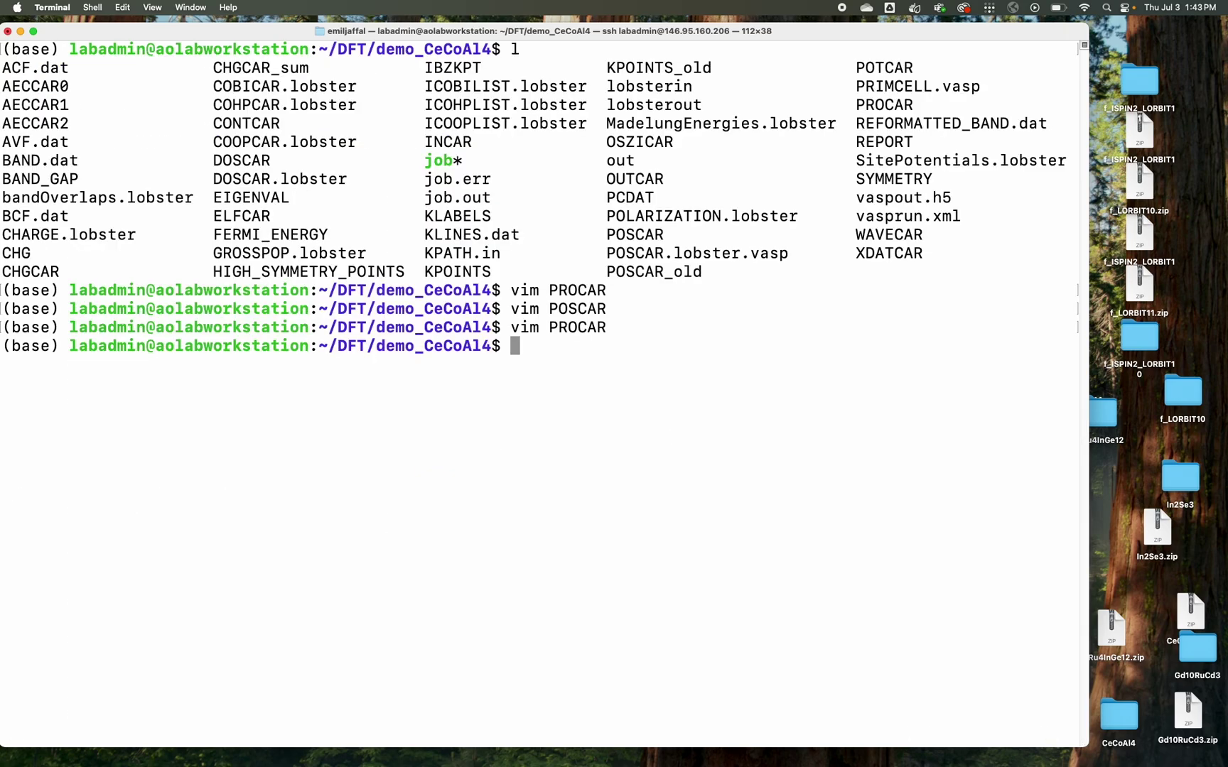
pyautogui.click(92, 7)
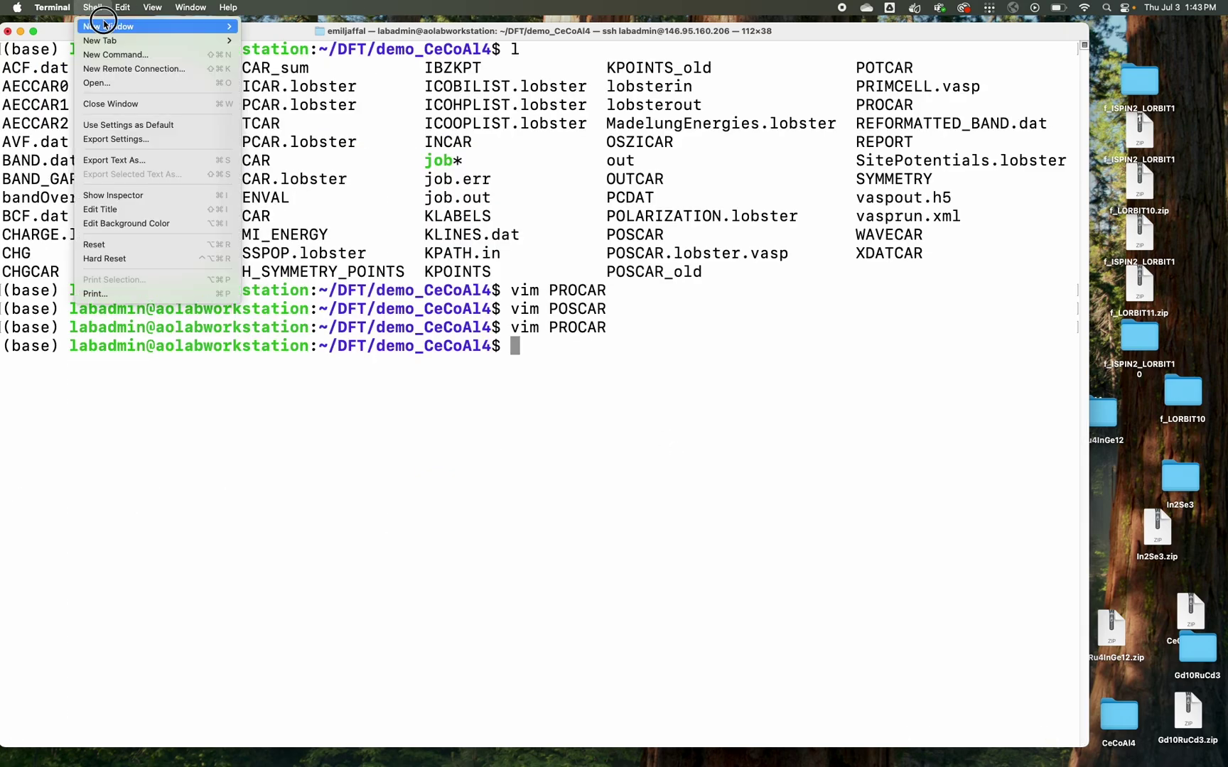
# Open a new local terminal window at centre-right and draft, then clear, a git upstream command
pyautogui.click(101, 23)
pyautogui.moveTo(282, 52); pyautogui.dragTo(1048, 181)
pyautogui.write('git branch --set-upstream-to=origin/main main')
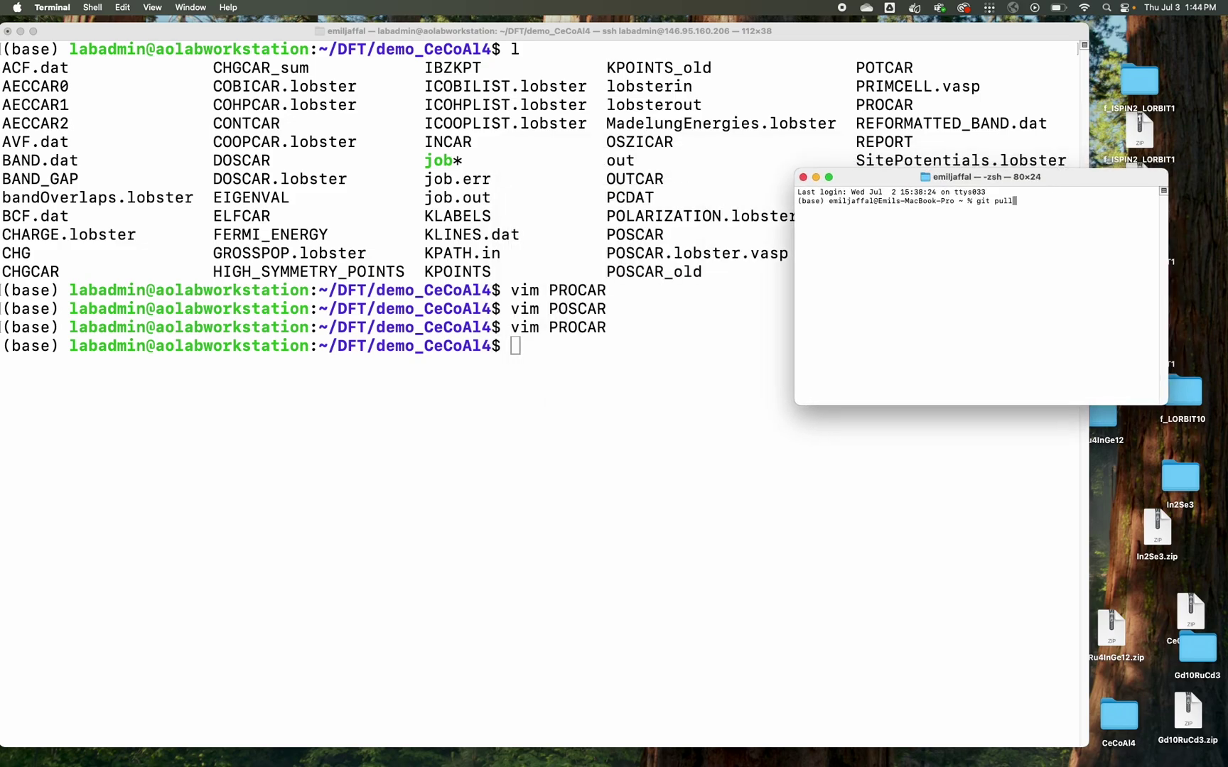
pyautogui.hotkey('ctrl', 'u')
# Toggle the desktop overview and bring the local shell window to the front
pyautogui.hotkey('ctrl', 'Up')
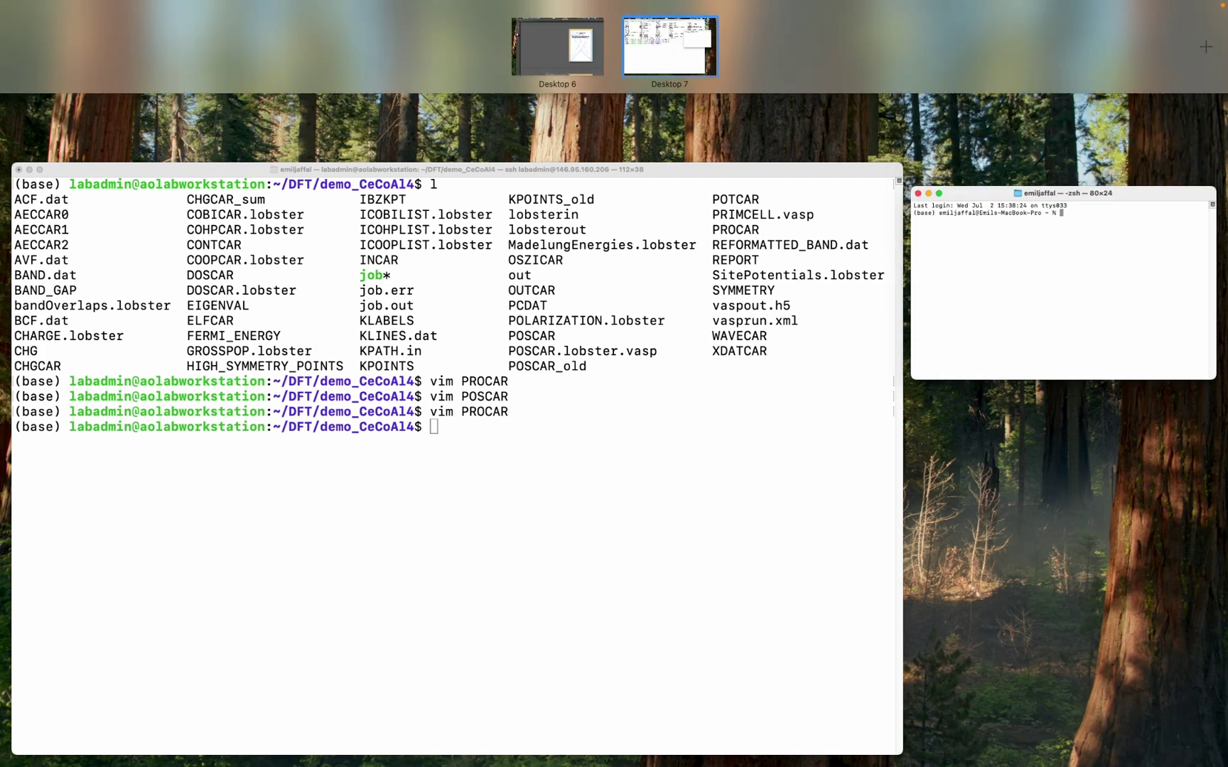
pyautogui.hotkey('ctrl', 'Up')
pyautogui.hotkey('ctrl', 'Up')
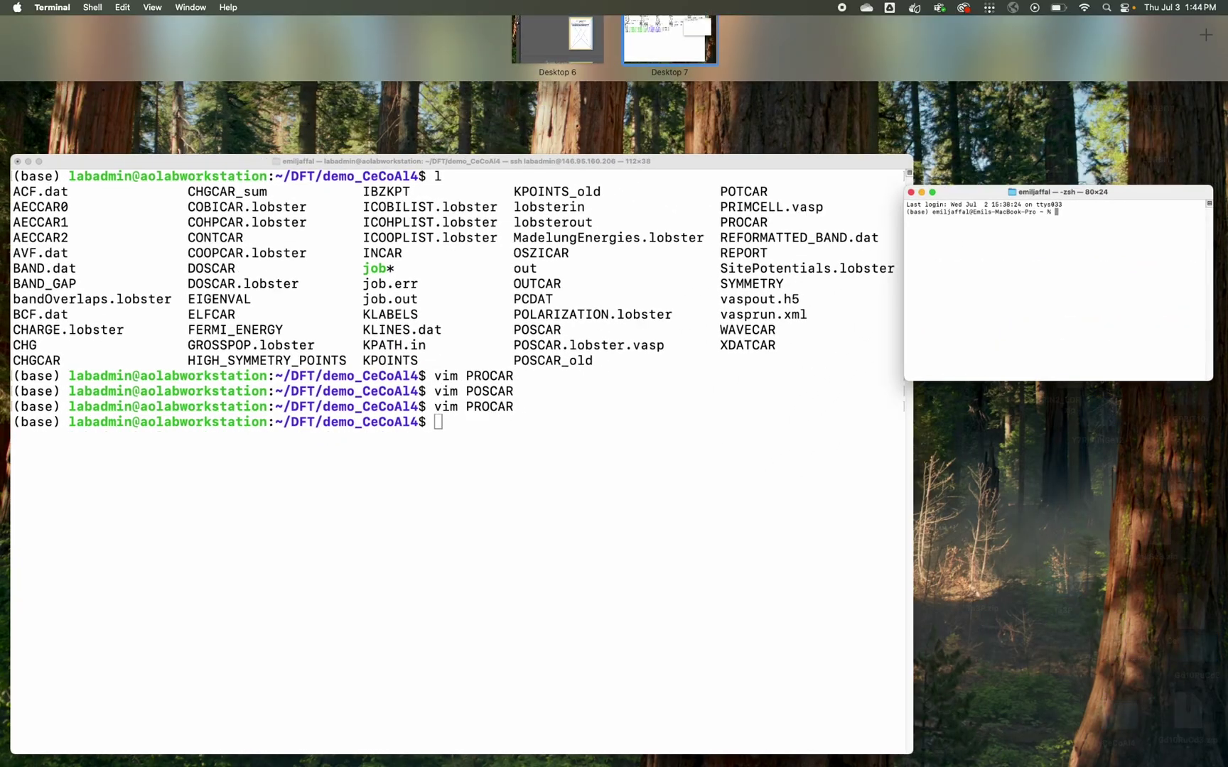
pyautogui.hotkey('ctrl', 'Up')
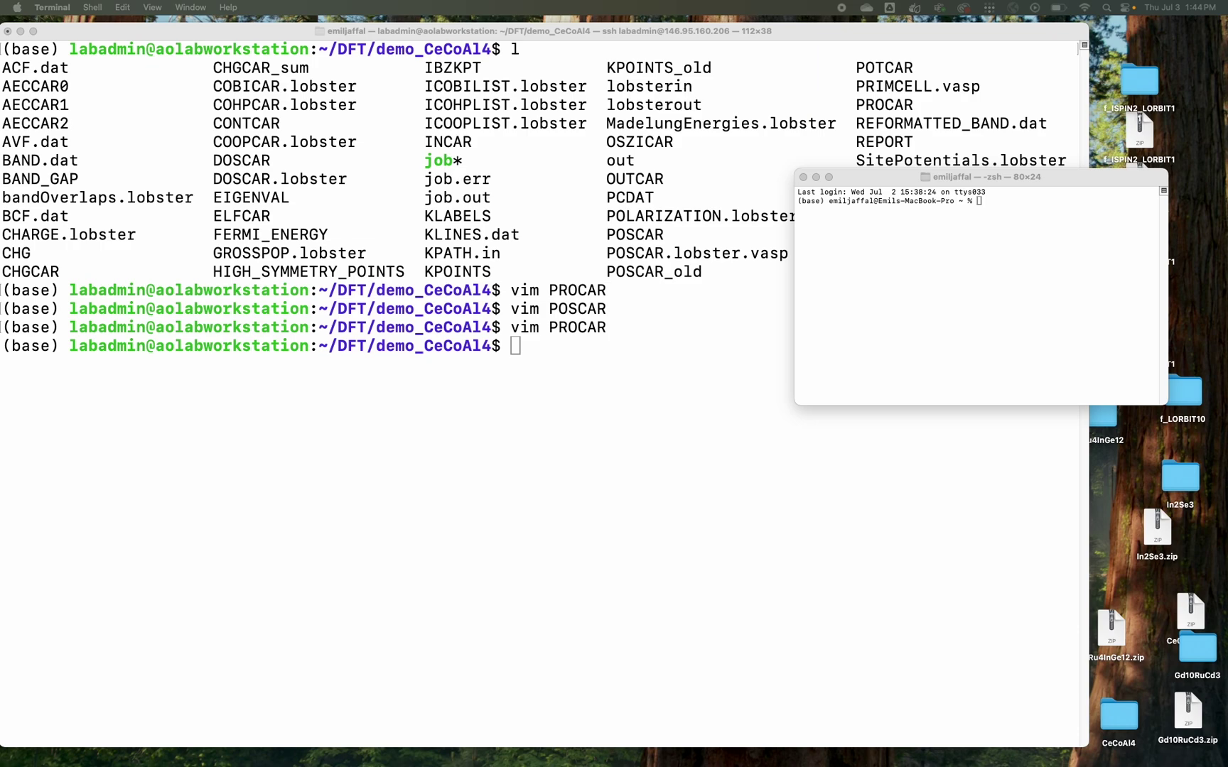
pyautogui.click(841, 277)
pyautogui.write('vo')
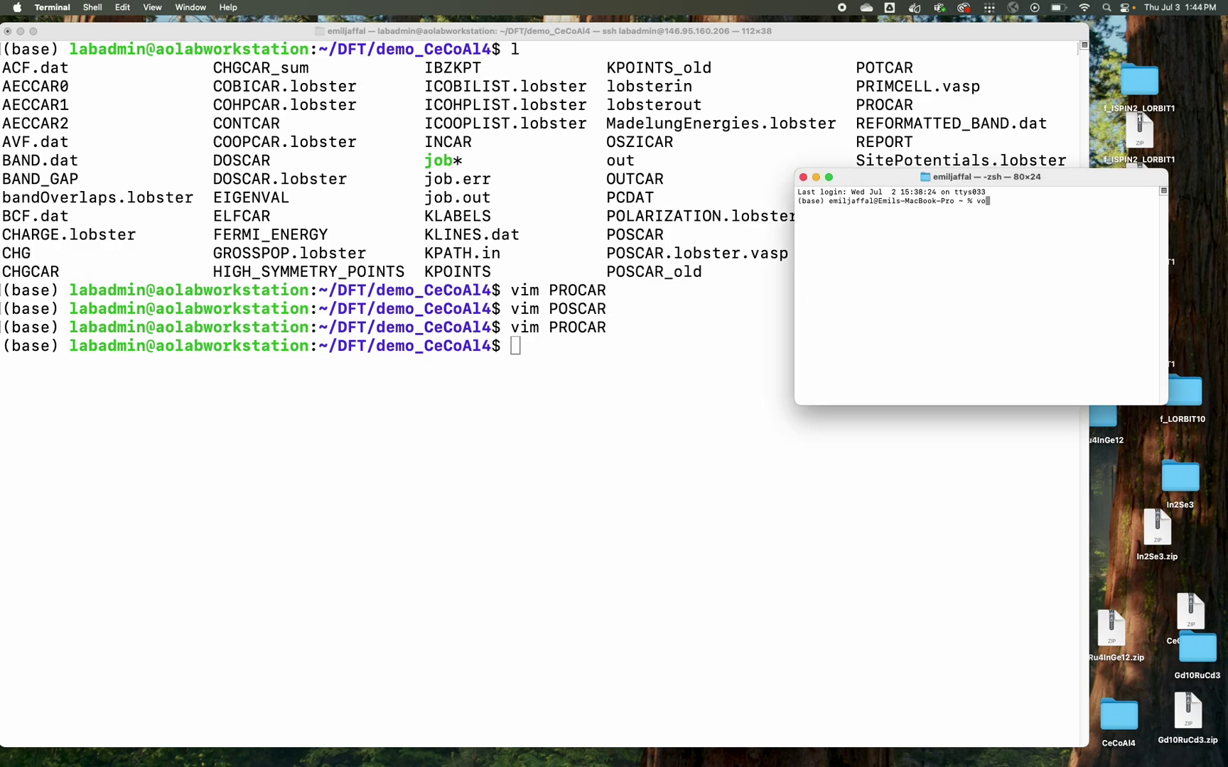
# In the server session, reopen PROCAR, scroll the band/ion table and quit
pyautogui.click(634, 440)
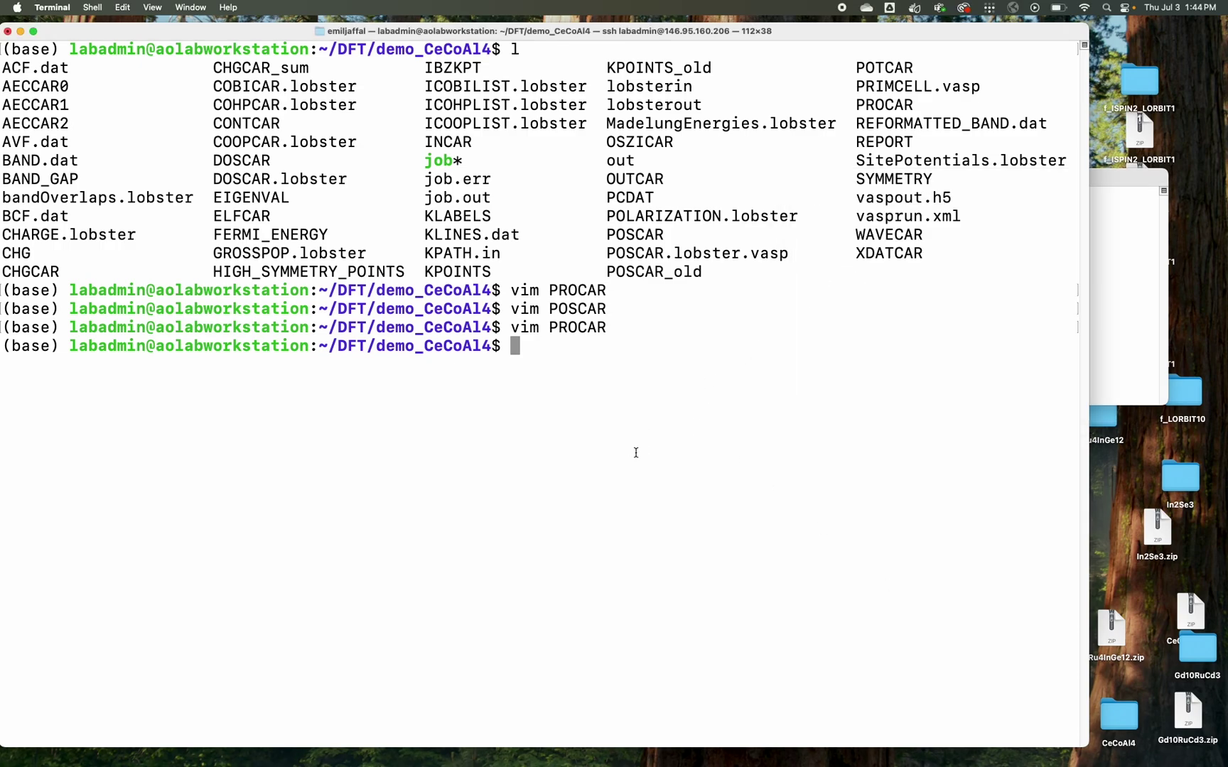
pyautogui.press('Up')
pyautogui.press('Return')
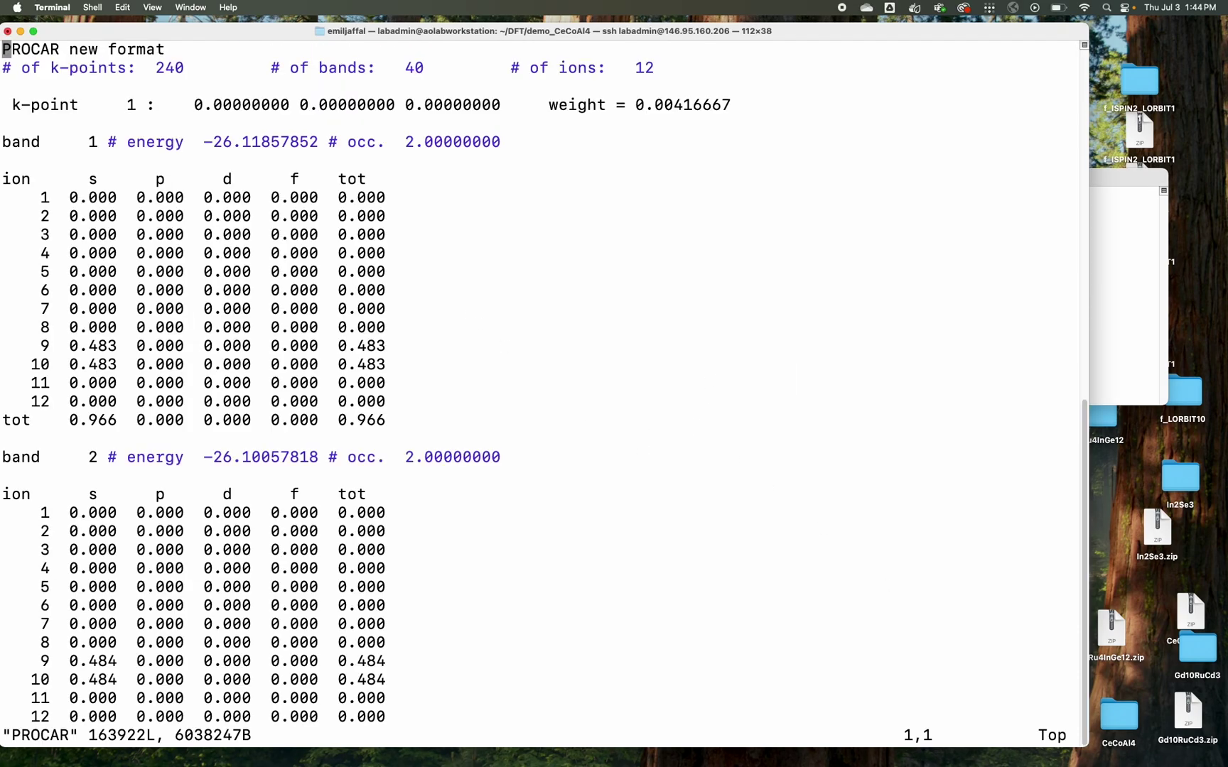
pyautogui.scroll(-3, 900, 218)
pyautogui.scroll(3, 899, 218)
pyautogui.scroll(-10, 899, 217)
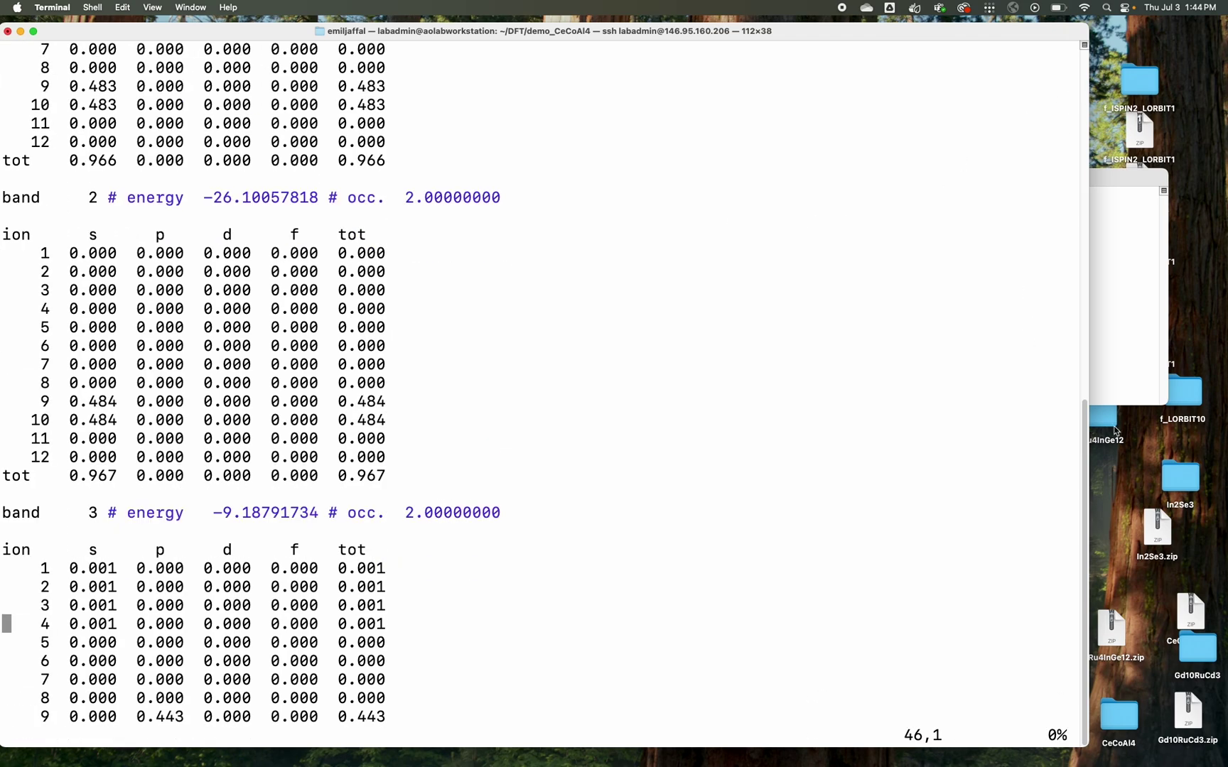
pyautogui.write(':q')
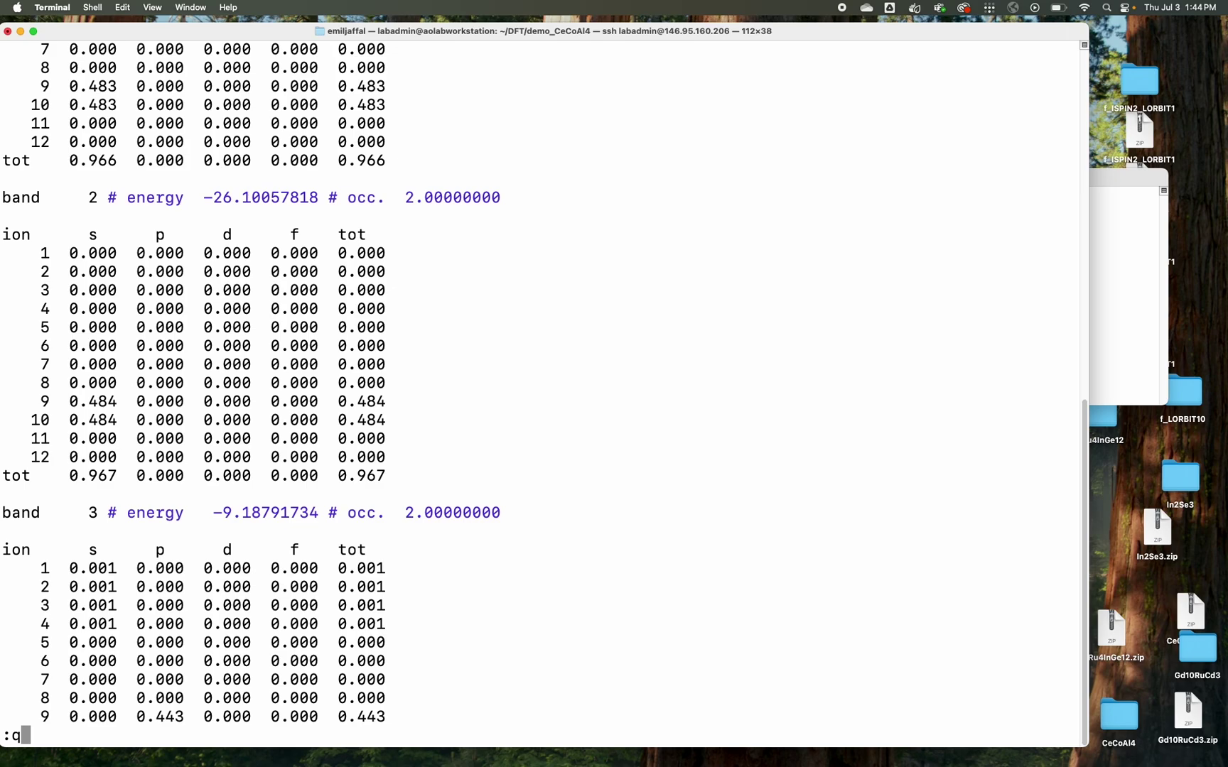
pyautogui.press('Return')
# Reopen and quit PROCAR once more, then bring the local shell window forward
pyautogui.press('Up')
pyautogui.press('Return')
pyautogui.write(':q')
pyautogui.press('Return')
pyautogui.click(1105, 337)
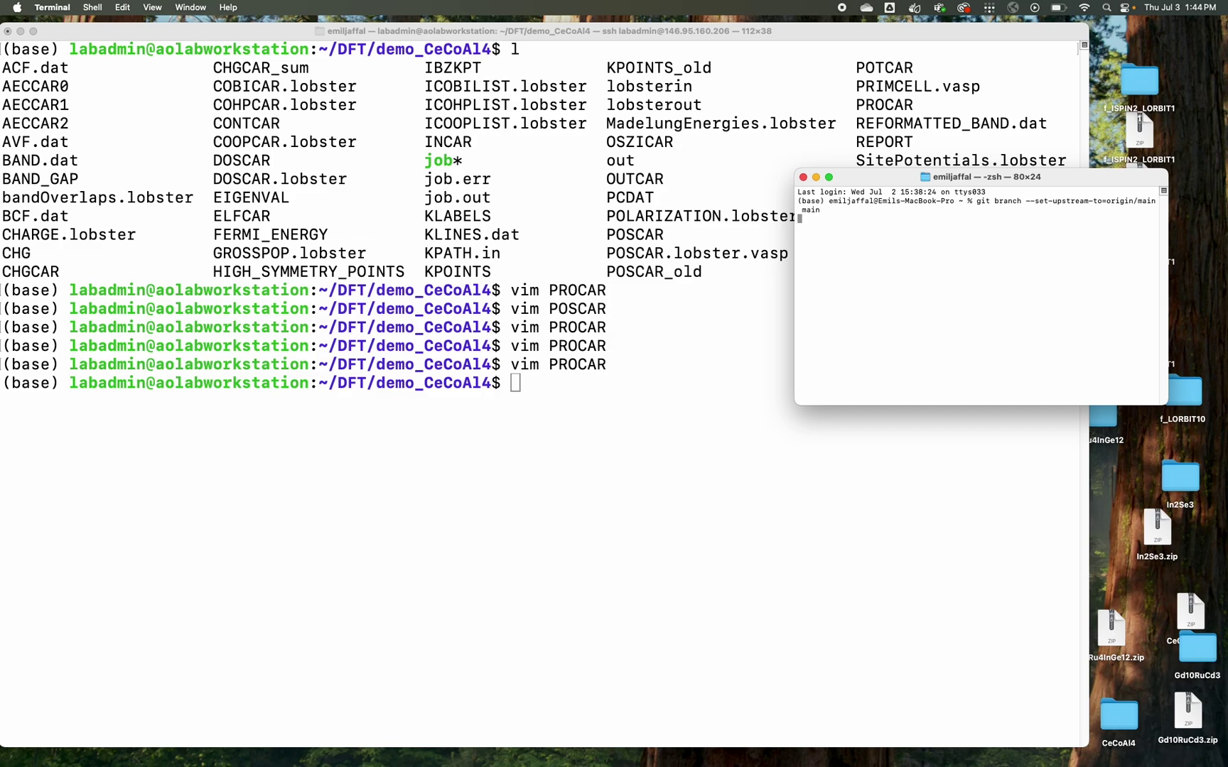
# Copy PROCAR from the server to ~/Downloads with scp, entering the server password, then show the desktop
pyautogui.press('super+v')
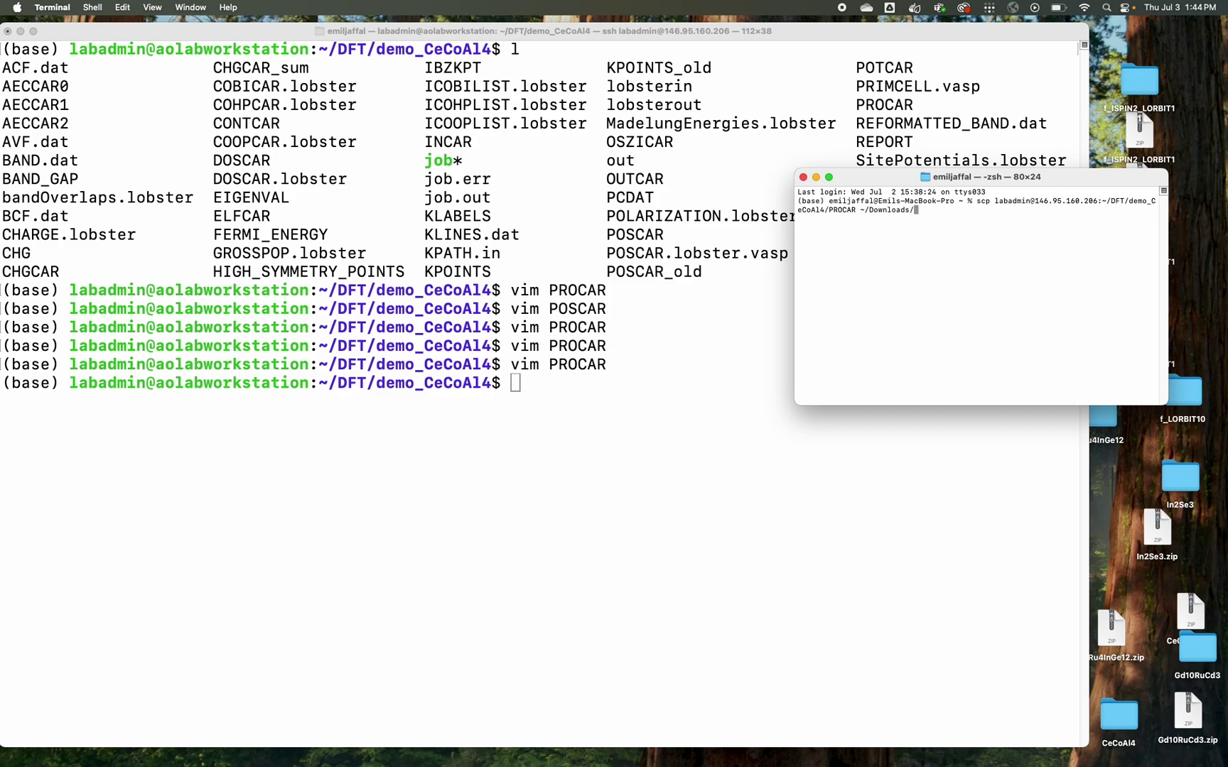
pyautogui.press('Return')
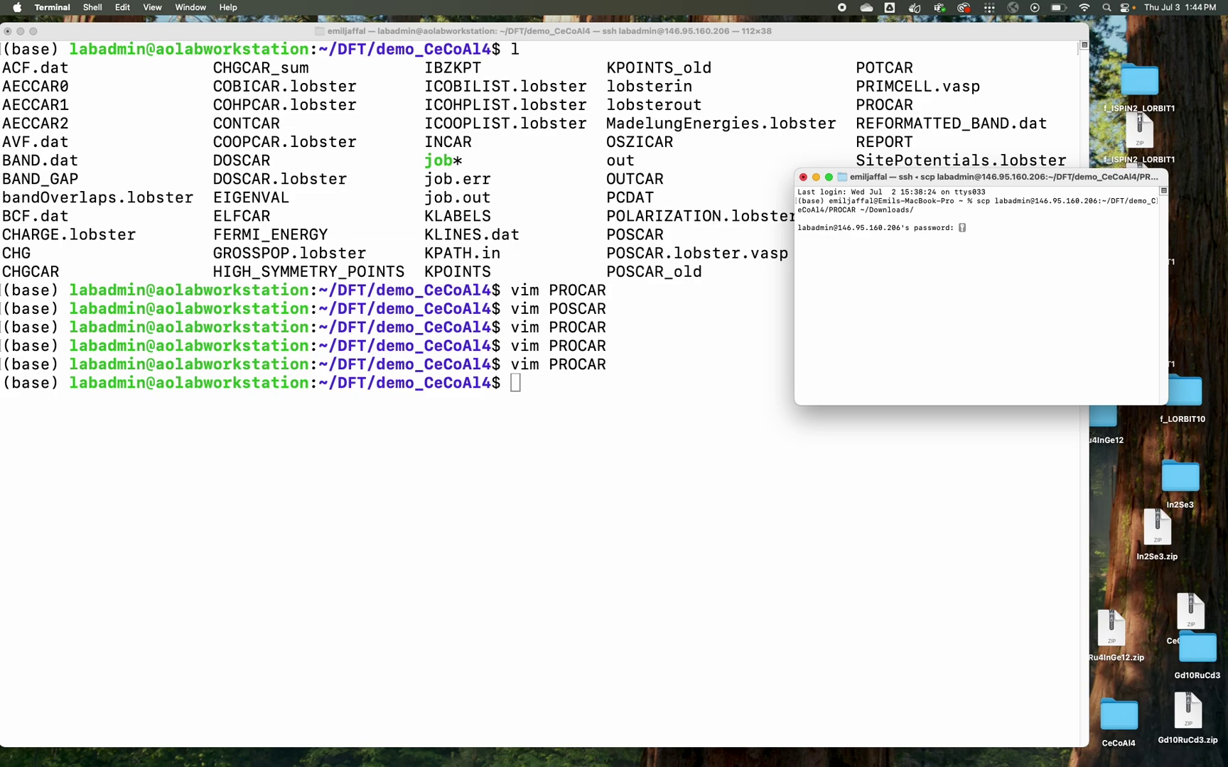
pyautogui.press('Return')
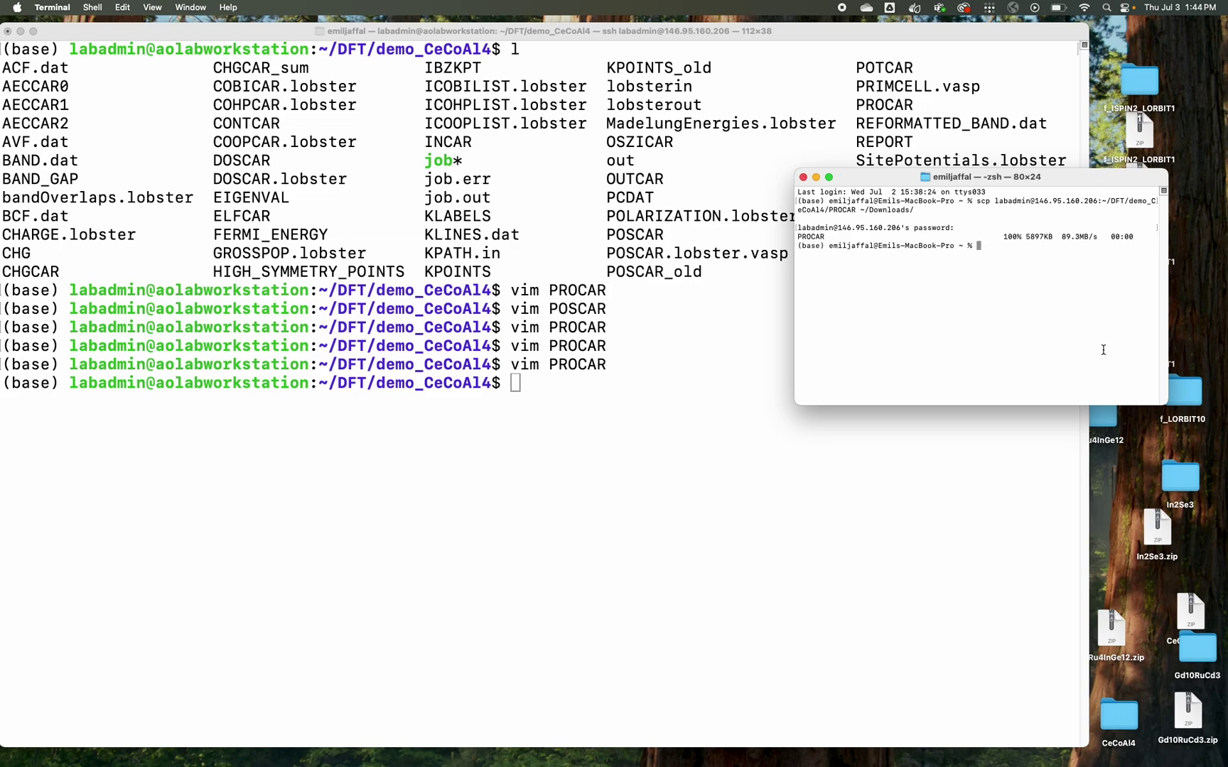
pyautogui.doubleClick(1044, 236)
pyautogui.click(1038, 265)
pyautogui.press('F11')
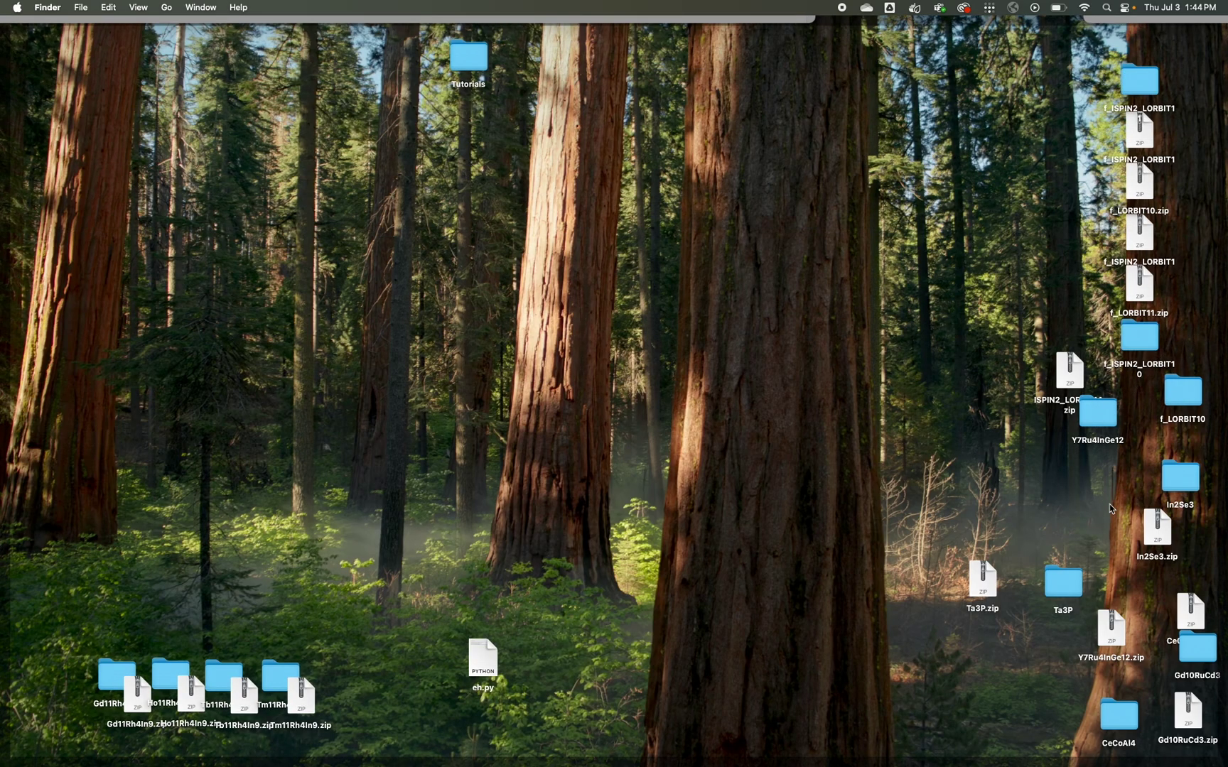
# Open the CeCoAl4 folder from the desktop in Finder
pyautogui.click(1118, 724)
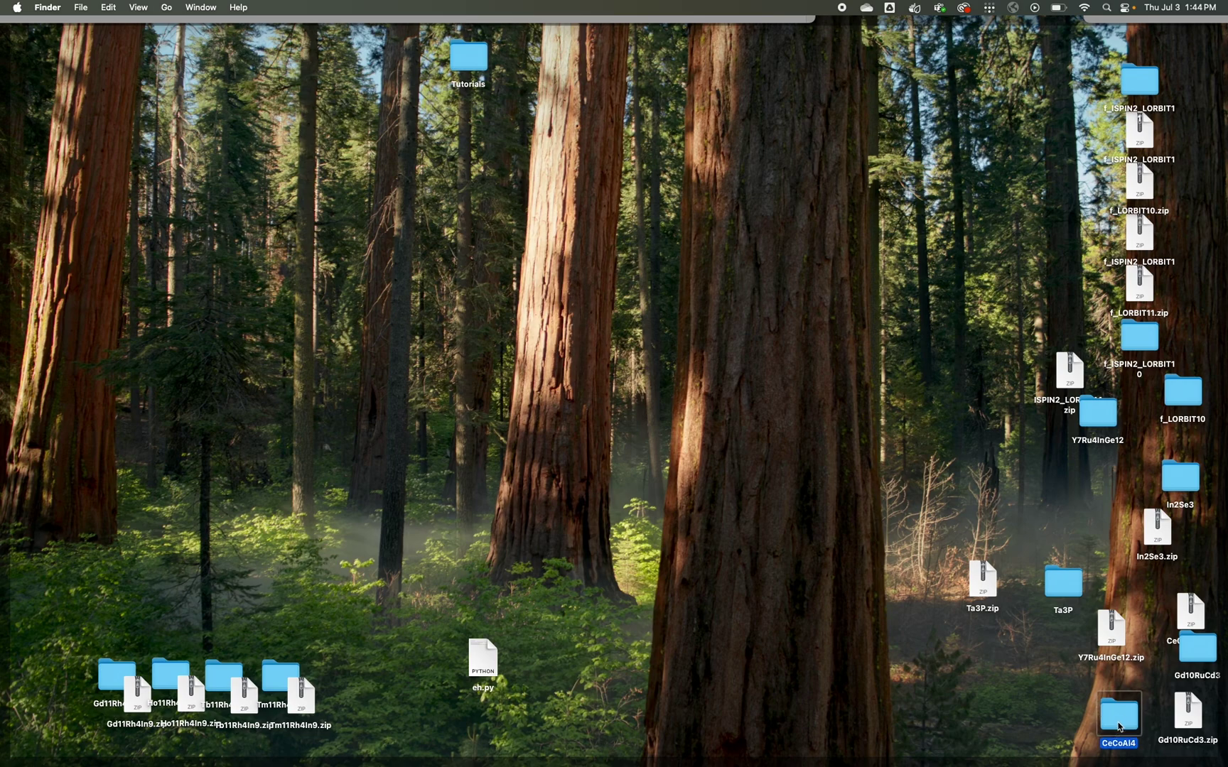
pyautogui.doubleClick(1118, 724)
pyautogui.click(821, 664)
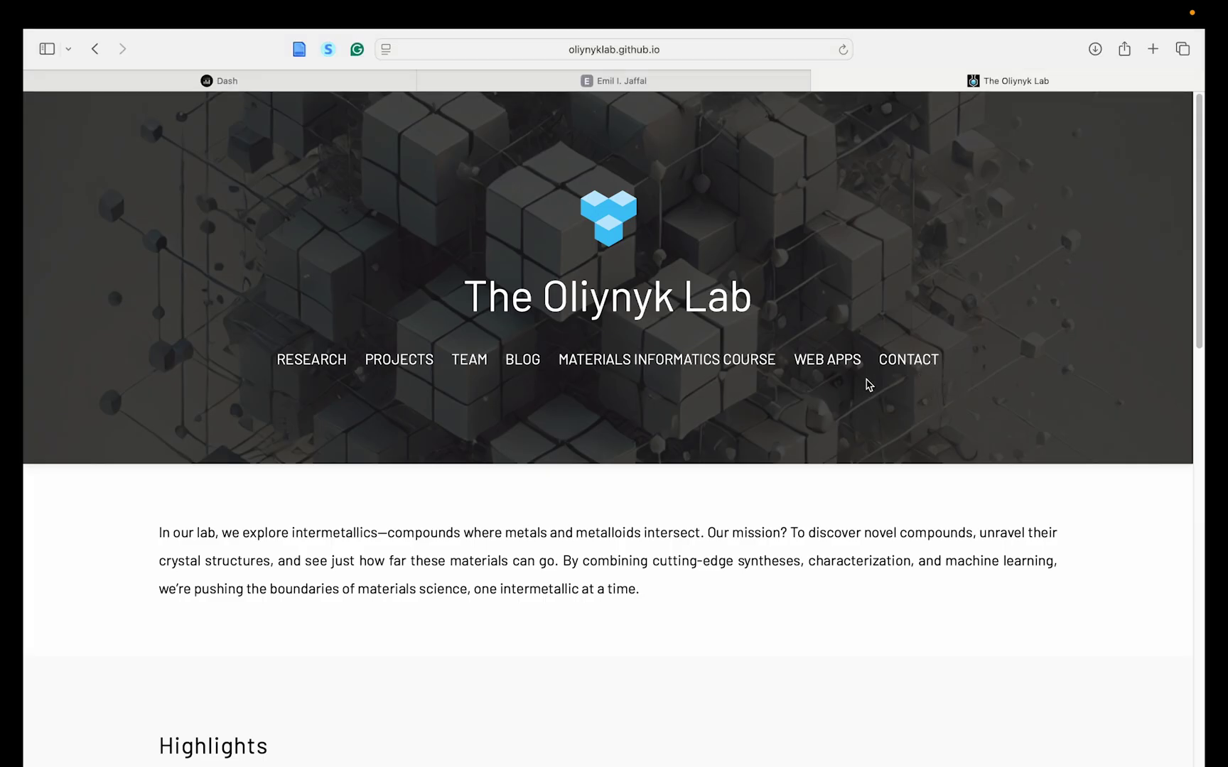
# From the lab's Web Apps page, open the Band Structure GUI Plotter link in a new tab and switch to it
pyautogui.click(855, 364)
pyautogui.scroll(-5, 842, 389)
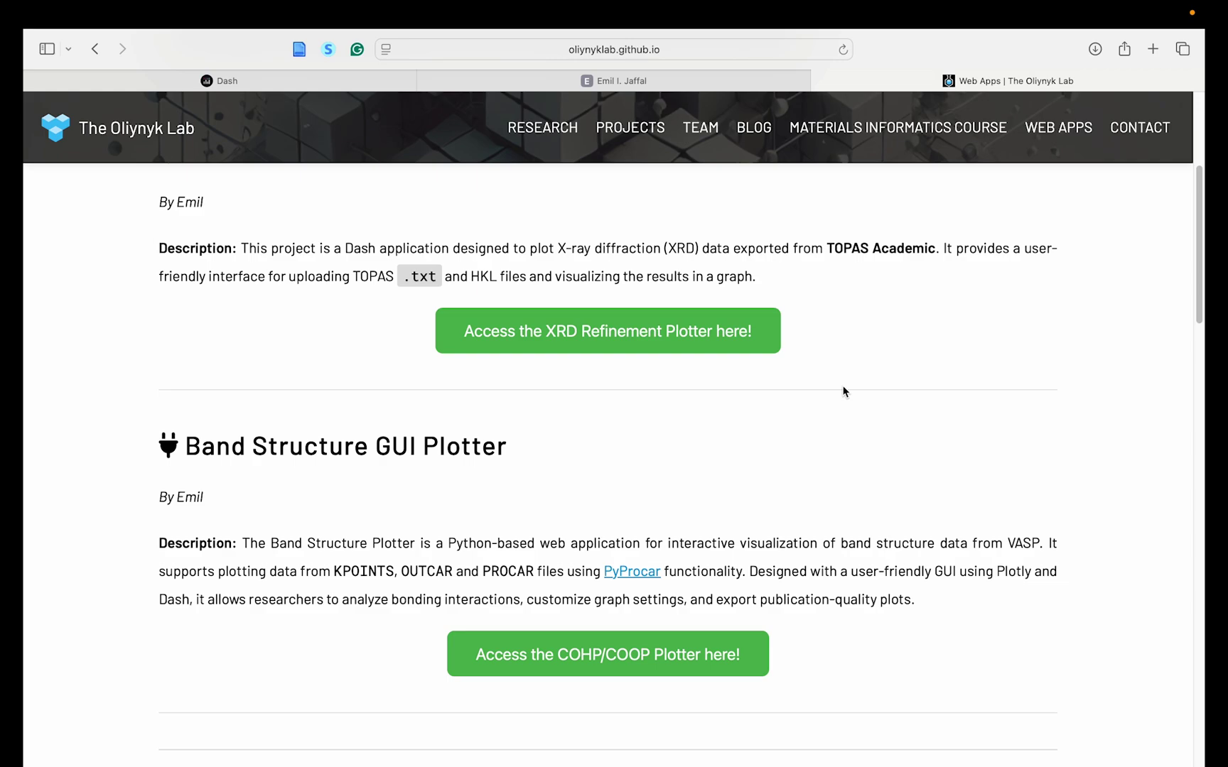
pyautogui.click(490, 652)
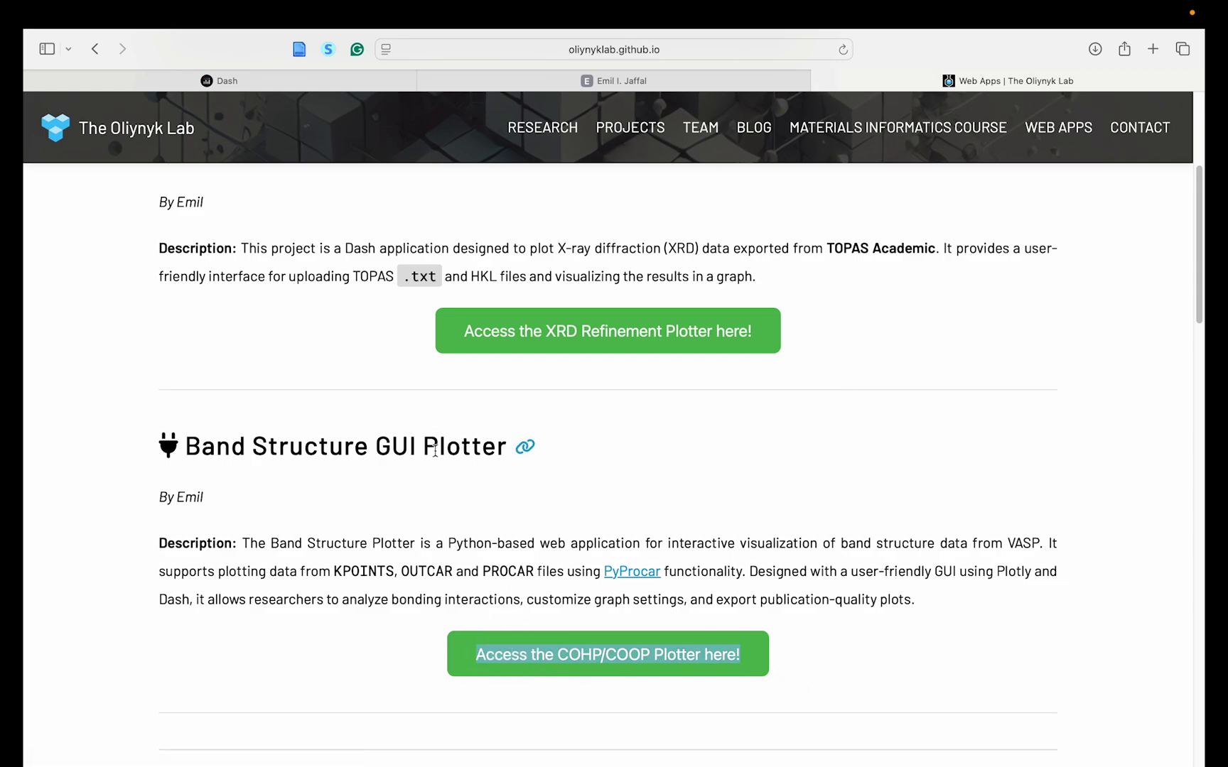
pyautogui.rightClick(631, 666)
pyautogui.click(699, 480)
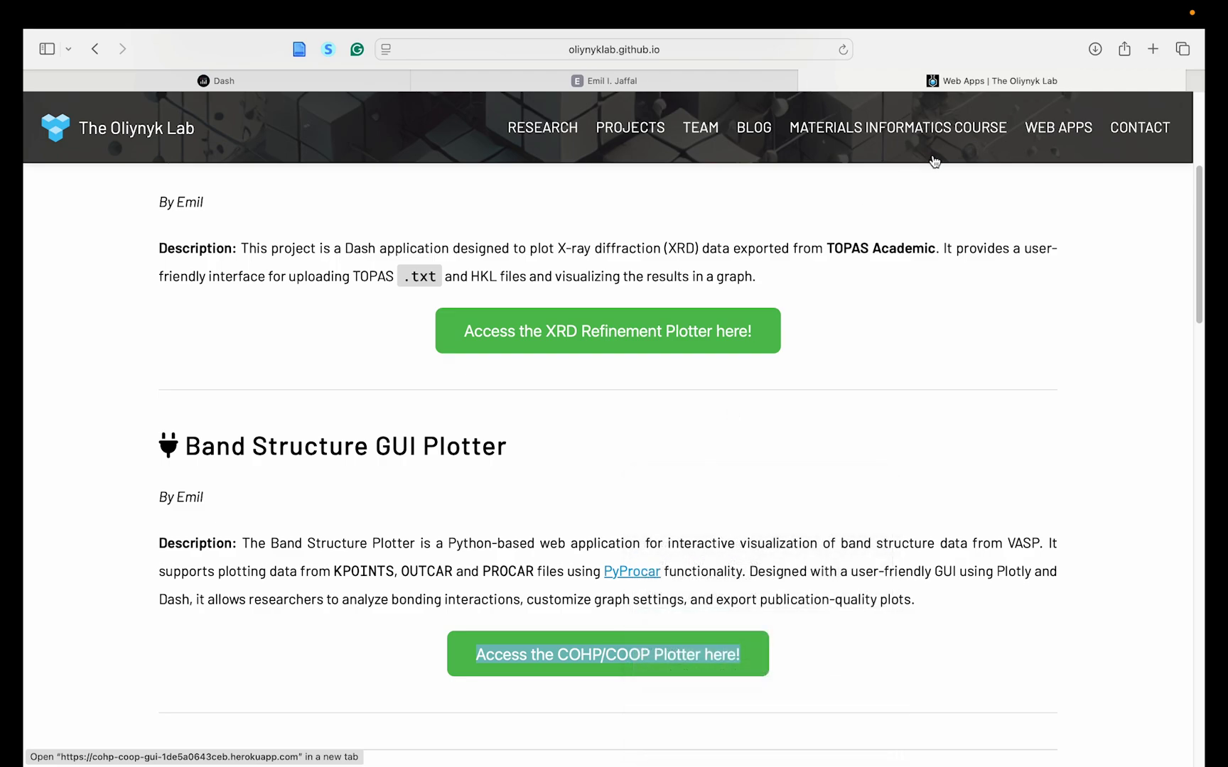
pyautogui.click(993, 87)
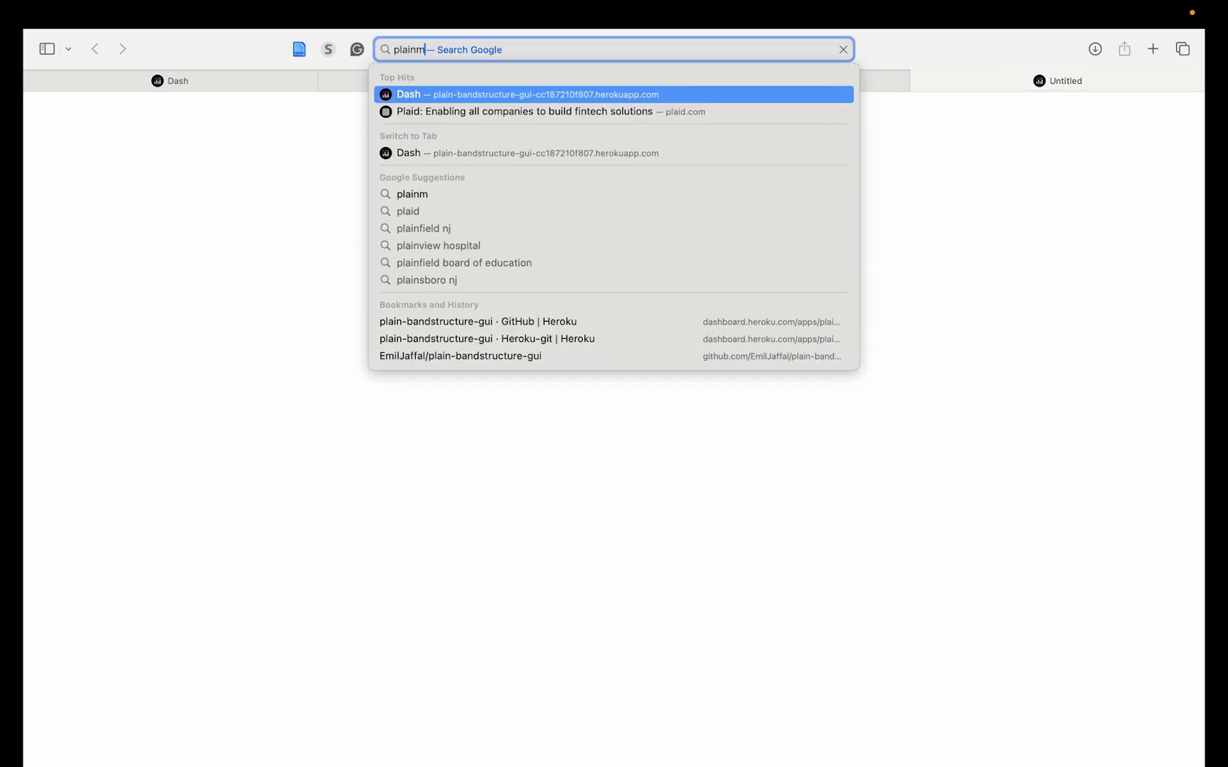
# Fix the typo to load the plain-bandstructure-gui plotter address and close the leftover Dash tab
pyautogui.press('BackSpace')
pyautogui.write('-')
pyautogui.press('Return')
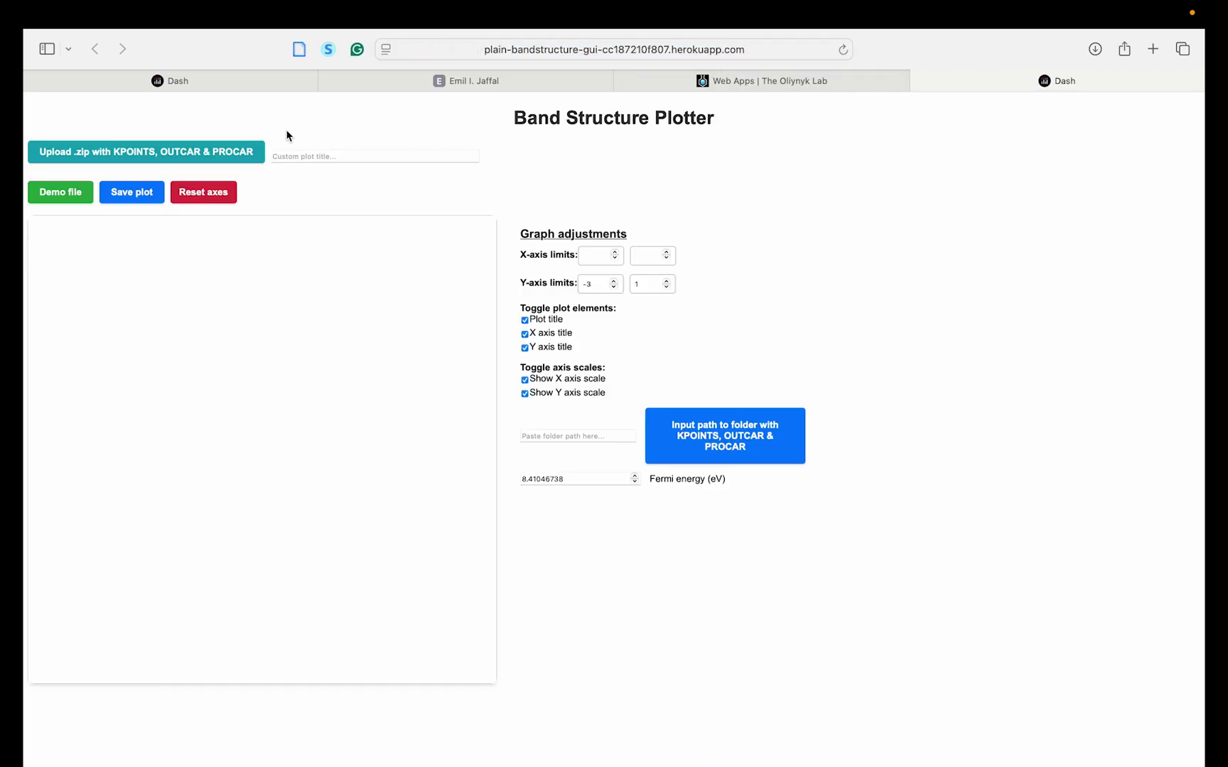
pyautogui.click(32, 81)
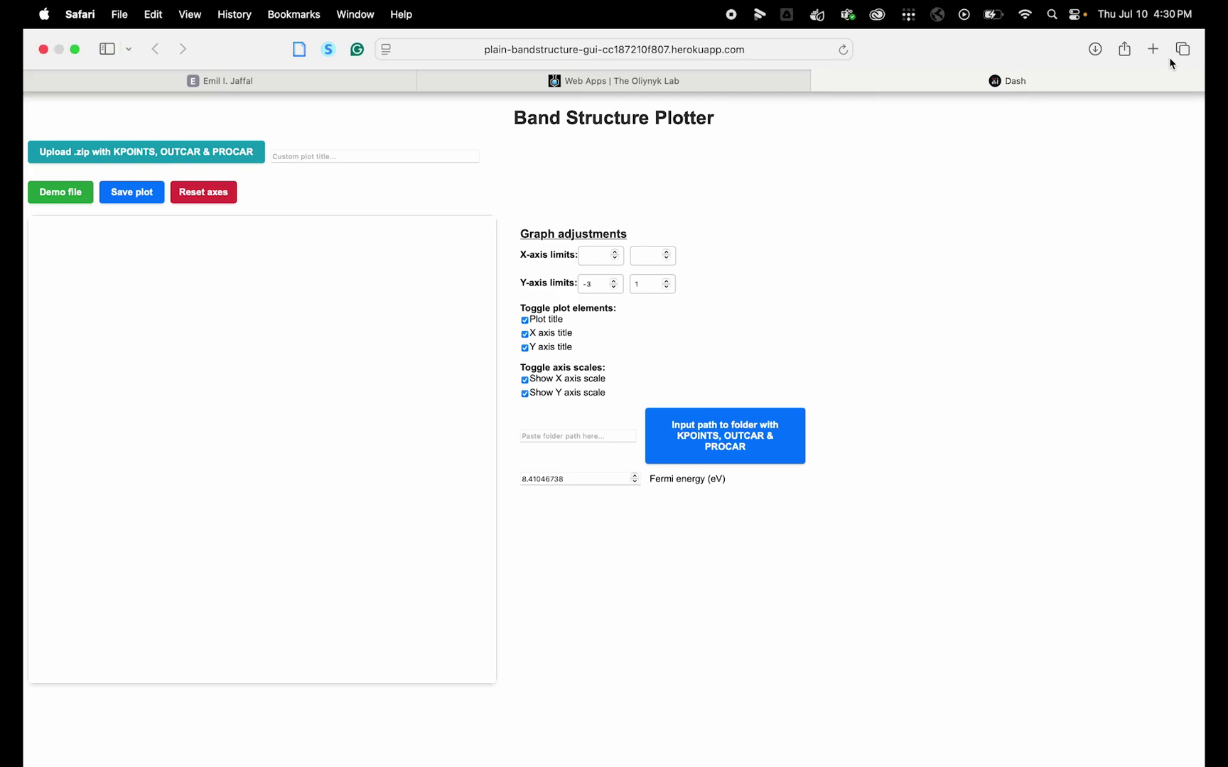
pyautogui.click(1152, 49)
# Load pyprocar.readthedocs.io and scroll through the PyProcar documentation
pyautogui.write('Pyprocar.readthedocs.io')
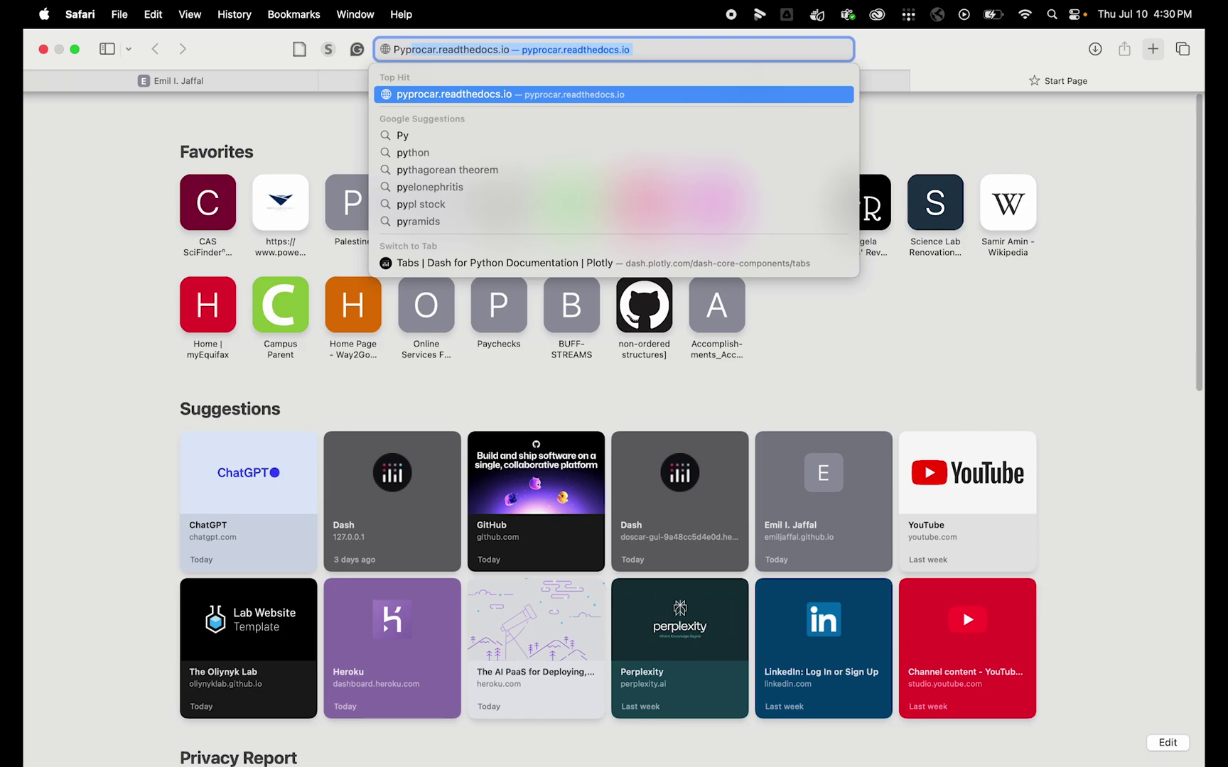
pyautogui.press('Return')
pyautogui.scroll(-20, 888, 245)
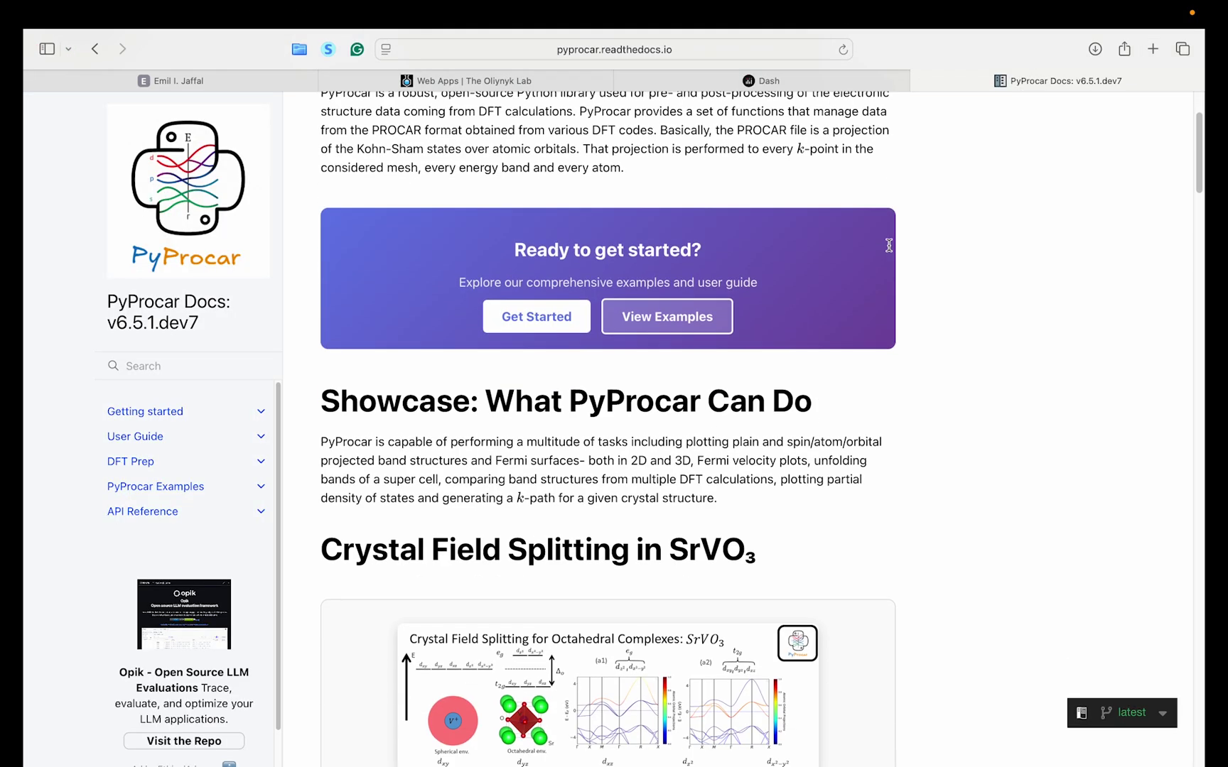
pyautogui.scroll(-20, 888, 250)
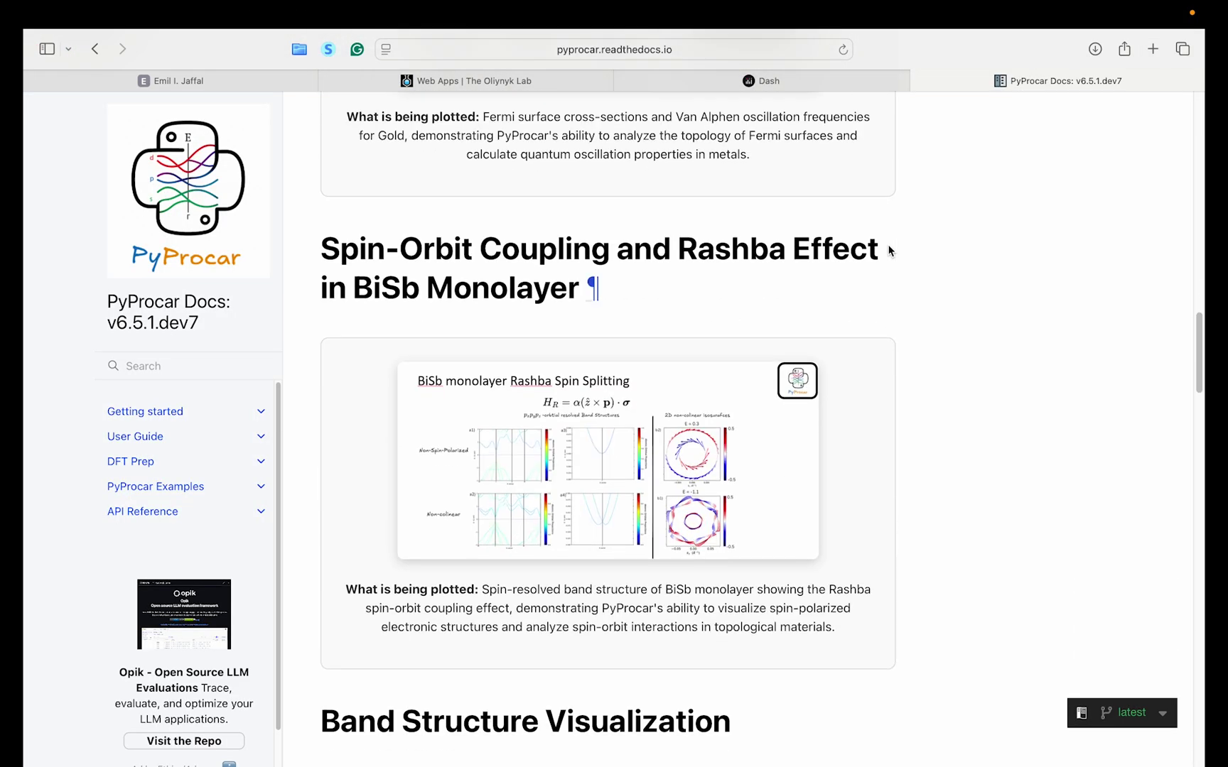
pyautogui.scroll(-15, 889, 250)
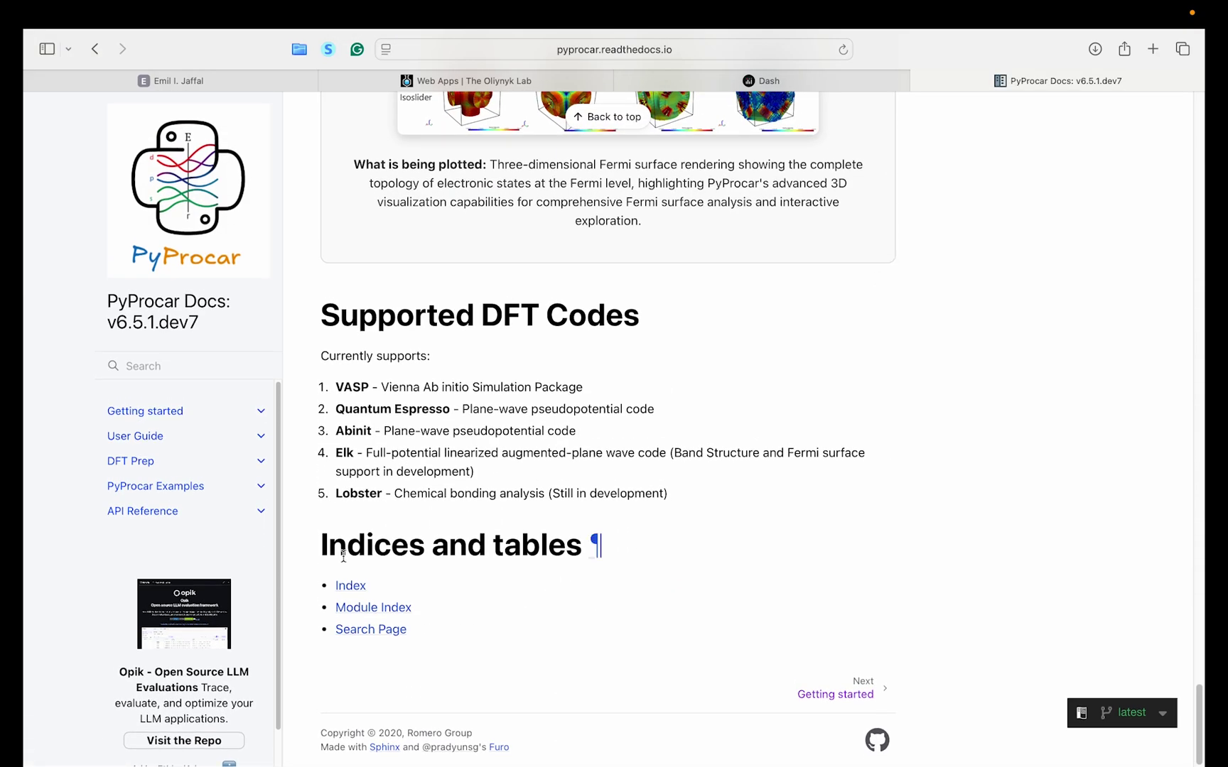
pyautogui.scroll(20, 836, 297)
# Search 'pyprocar github' and open the top GitHub result
pyautogui.click(809, 48)
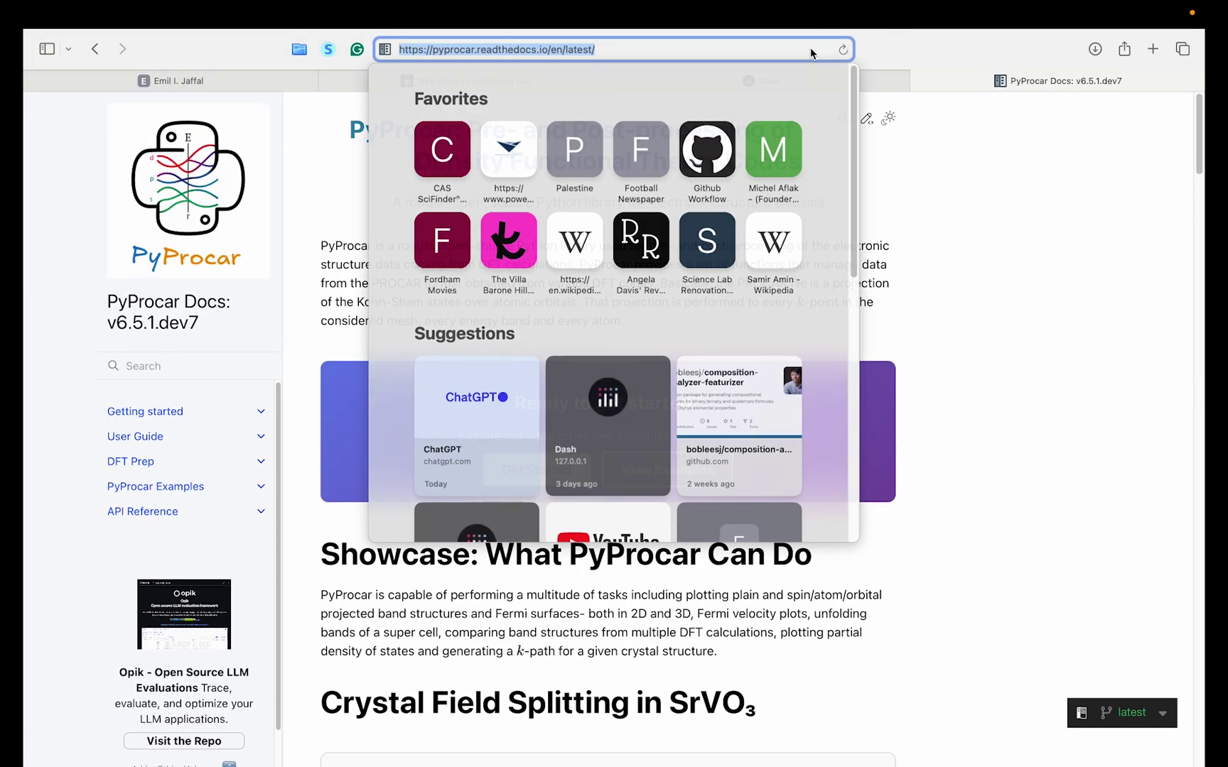
pyautogui.write('pyprocar github')
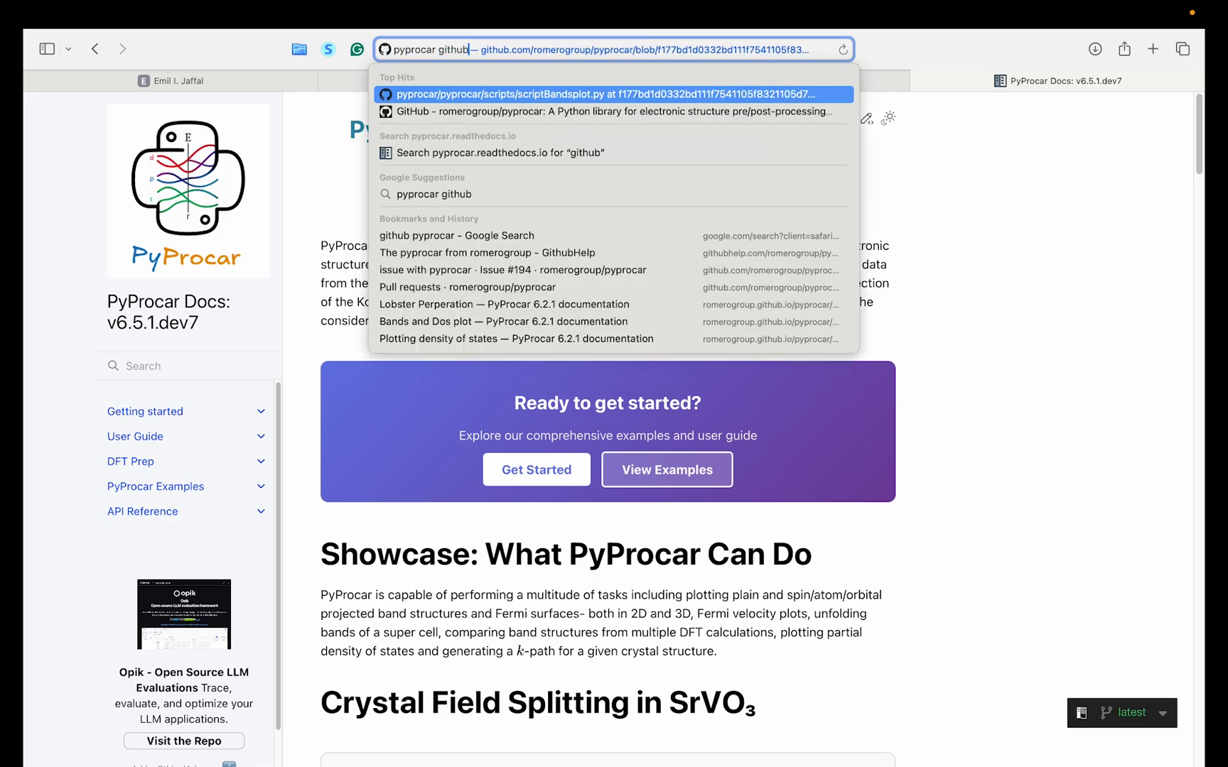
pyautogui.press('Return')
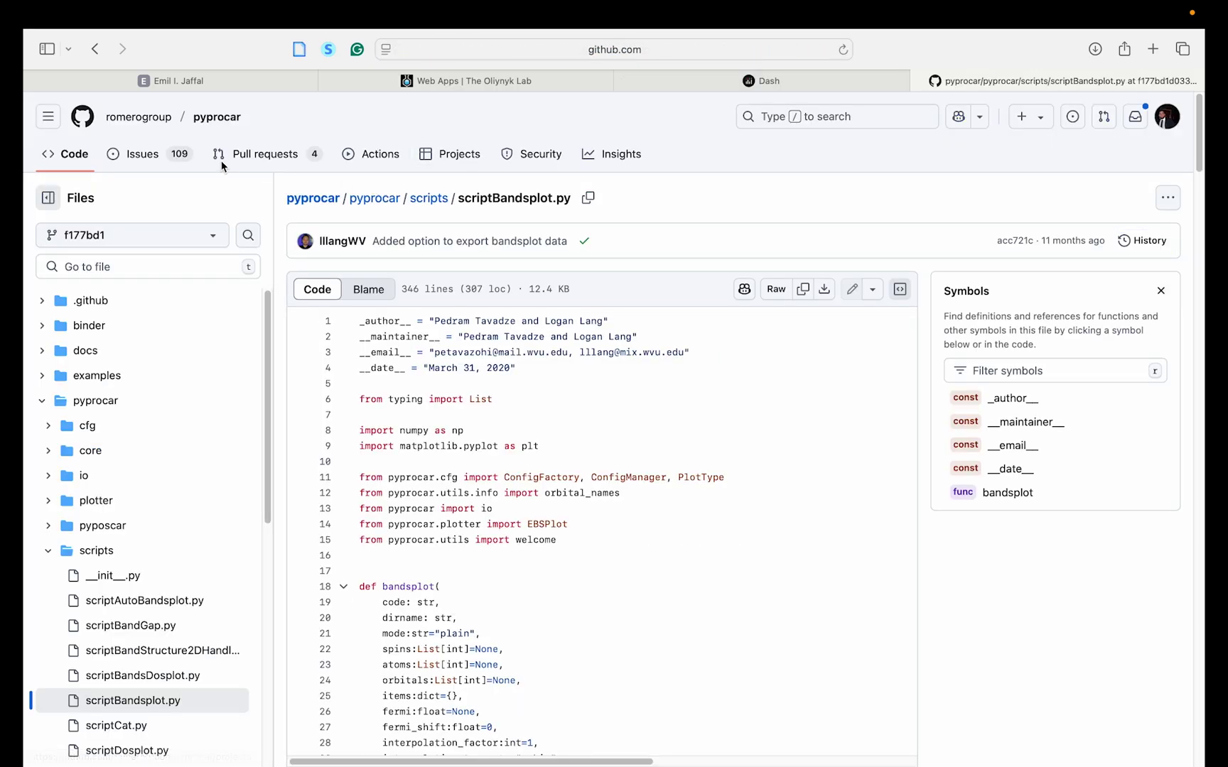
# Read the pyprocar GitHub README down to its Changelog, then return to the Band Structure Plotter tab
pyautogui.click(204, 117)
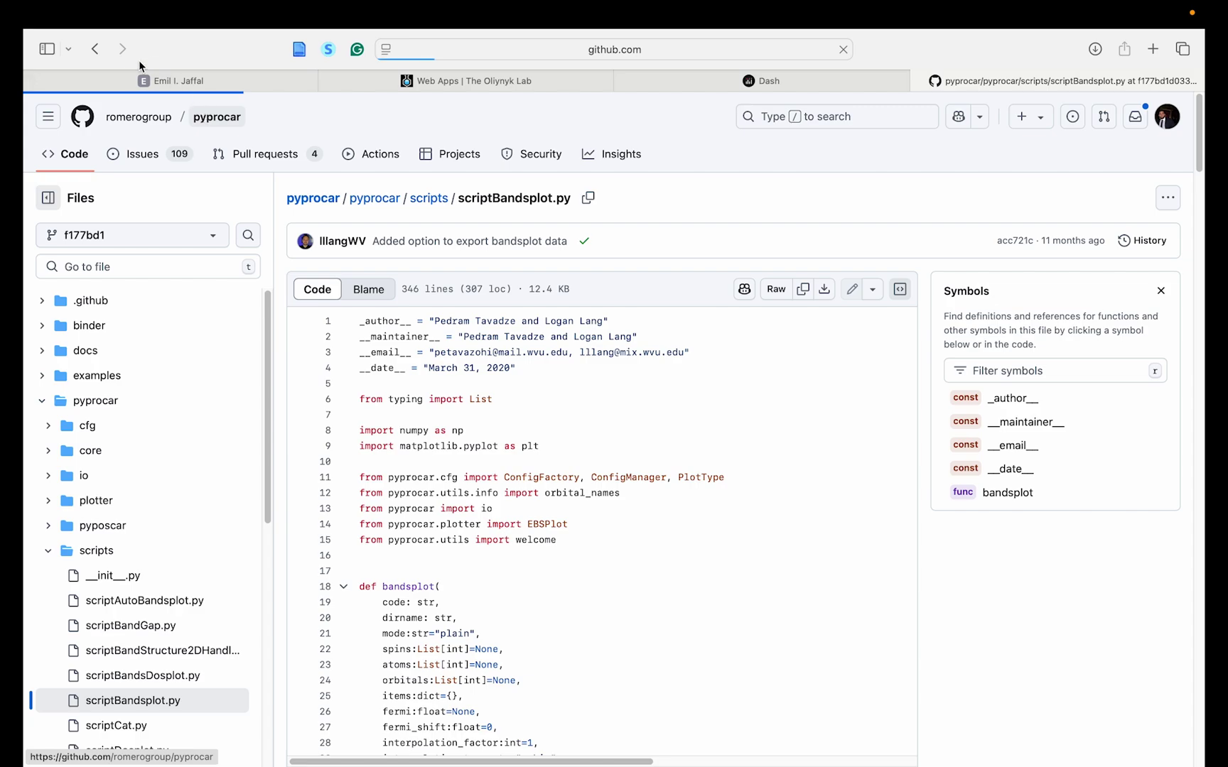
pyautogui.click(95, 49)
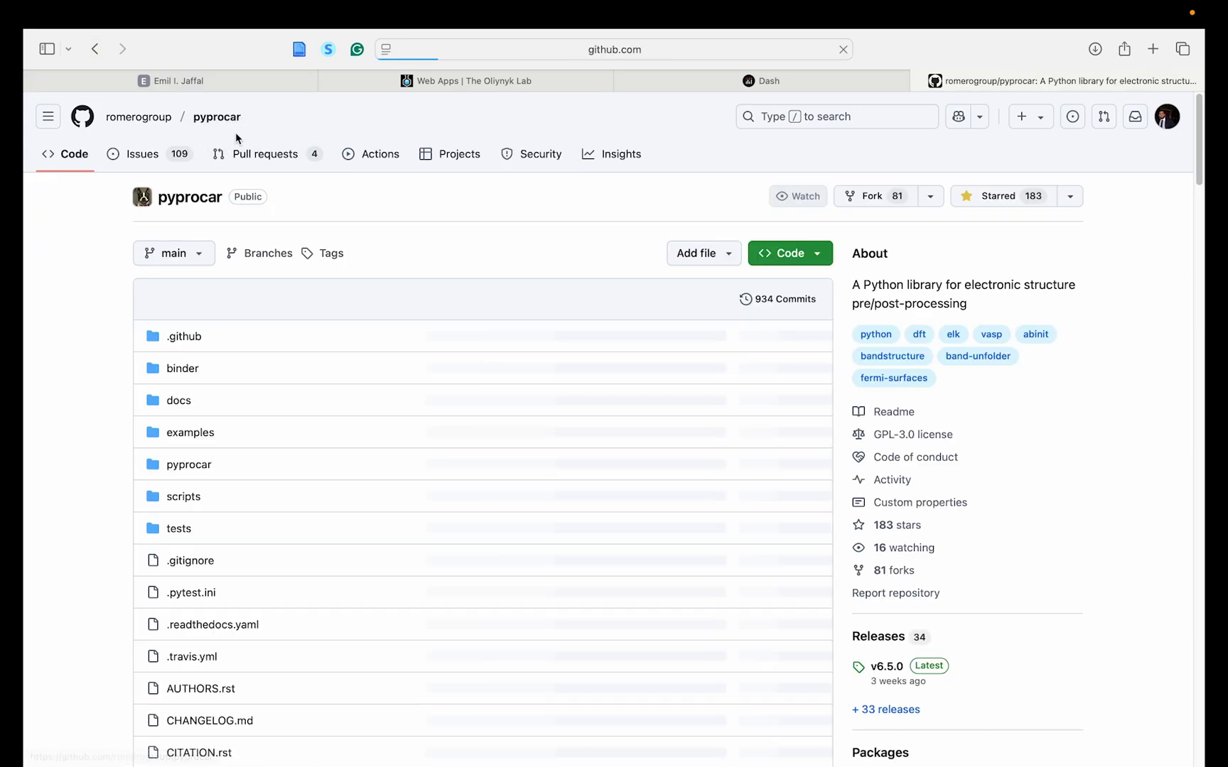
pyautogui.scroll(-5, 345, 430)
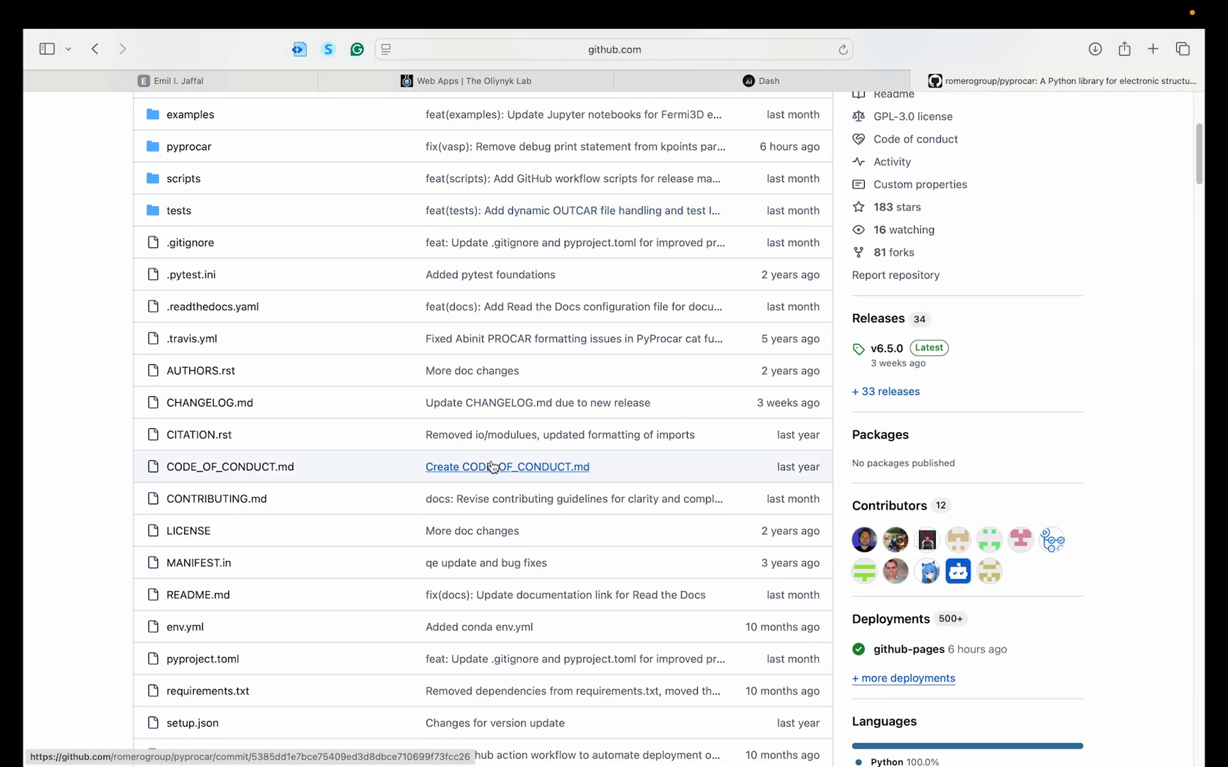
pyautogui.scroll(-15, 493, 467)
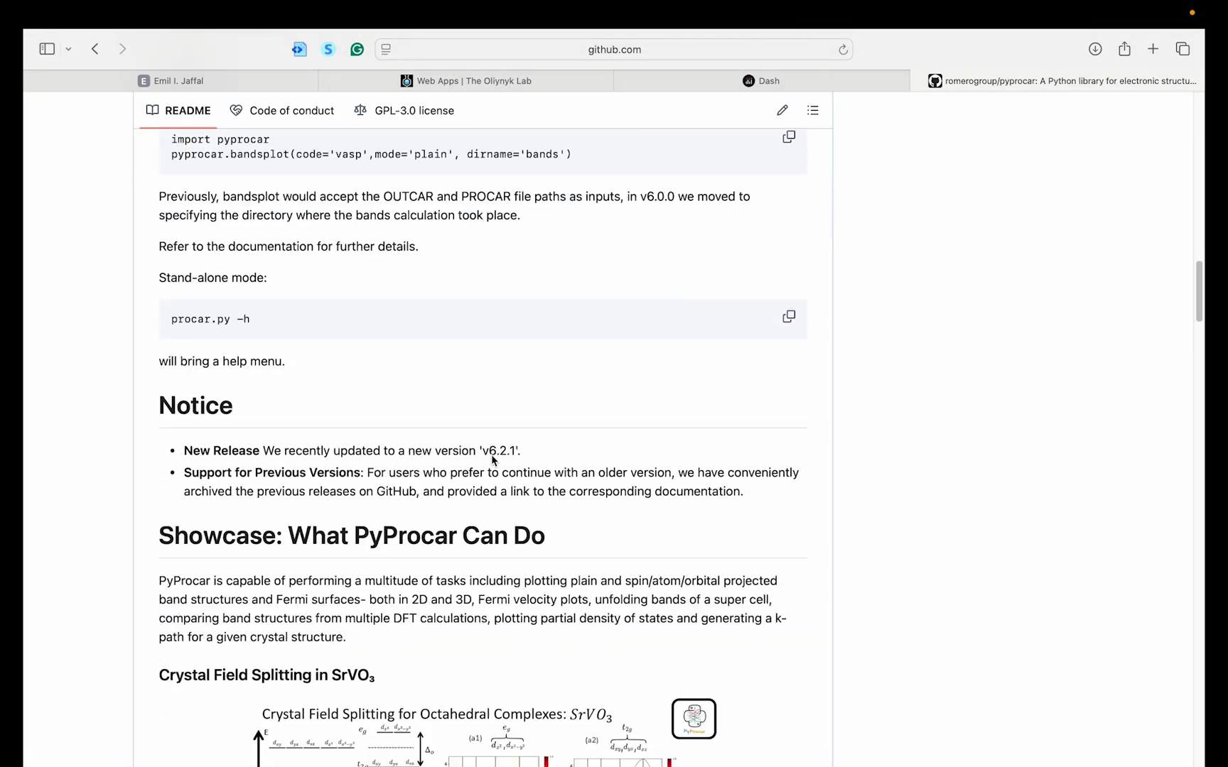
pyautogui.scroll(-20, 491, 460)
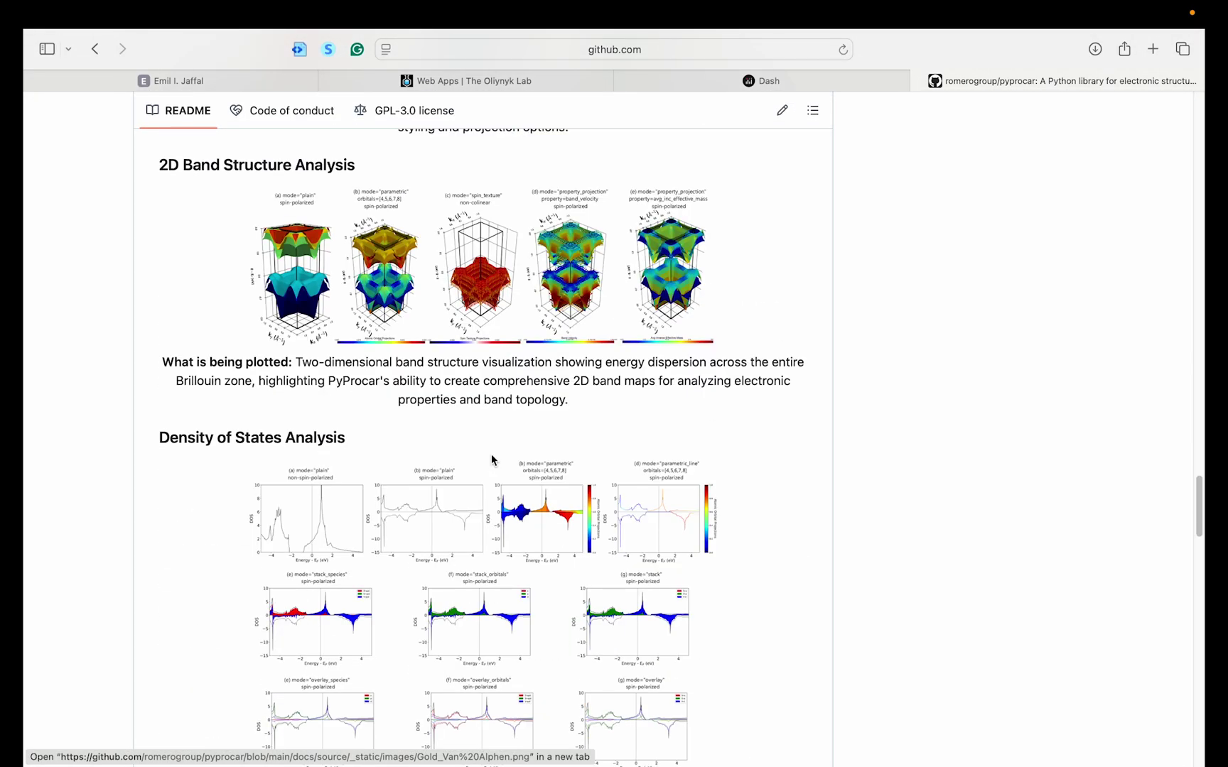
pyautogui.scroll(-20, 491, 459)
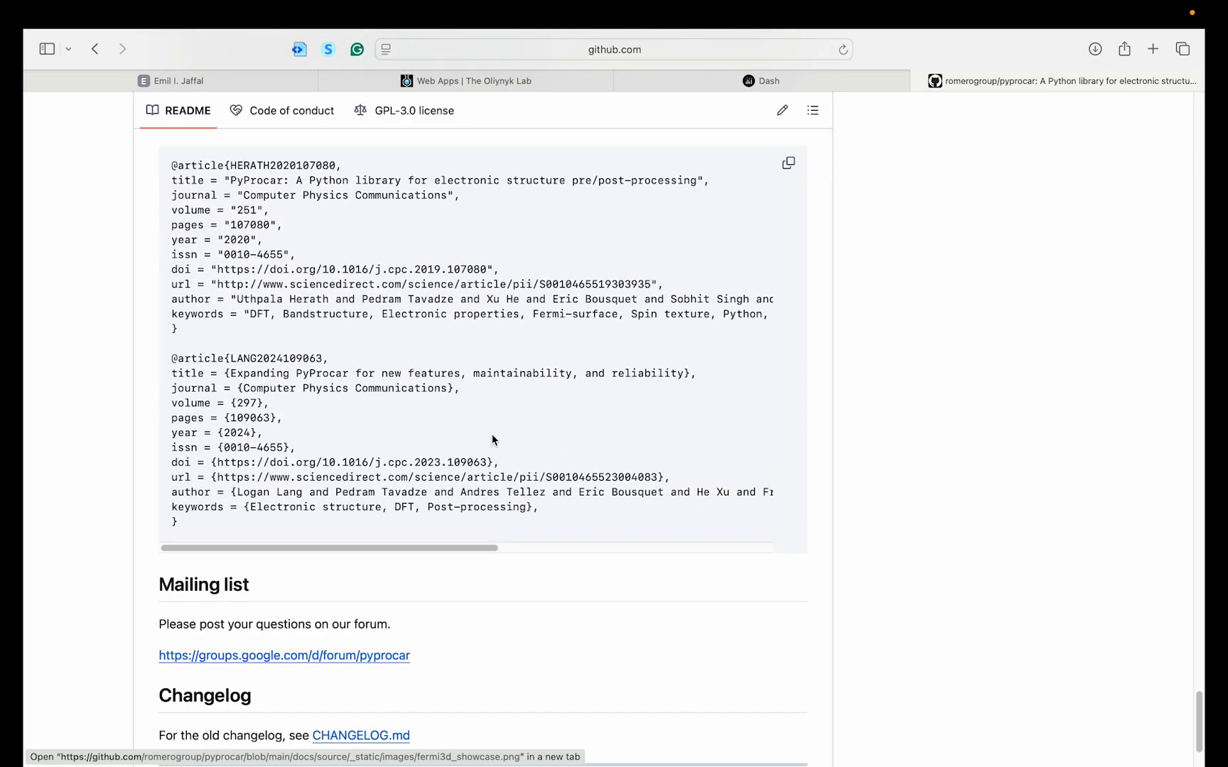
pyautogui.scroll(-4, 492, 440)
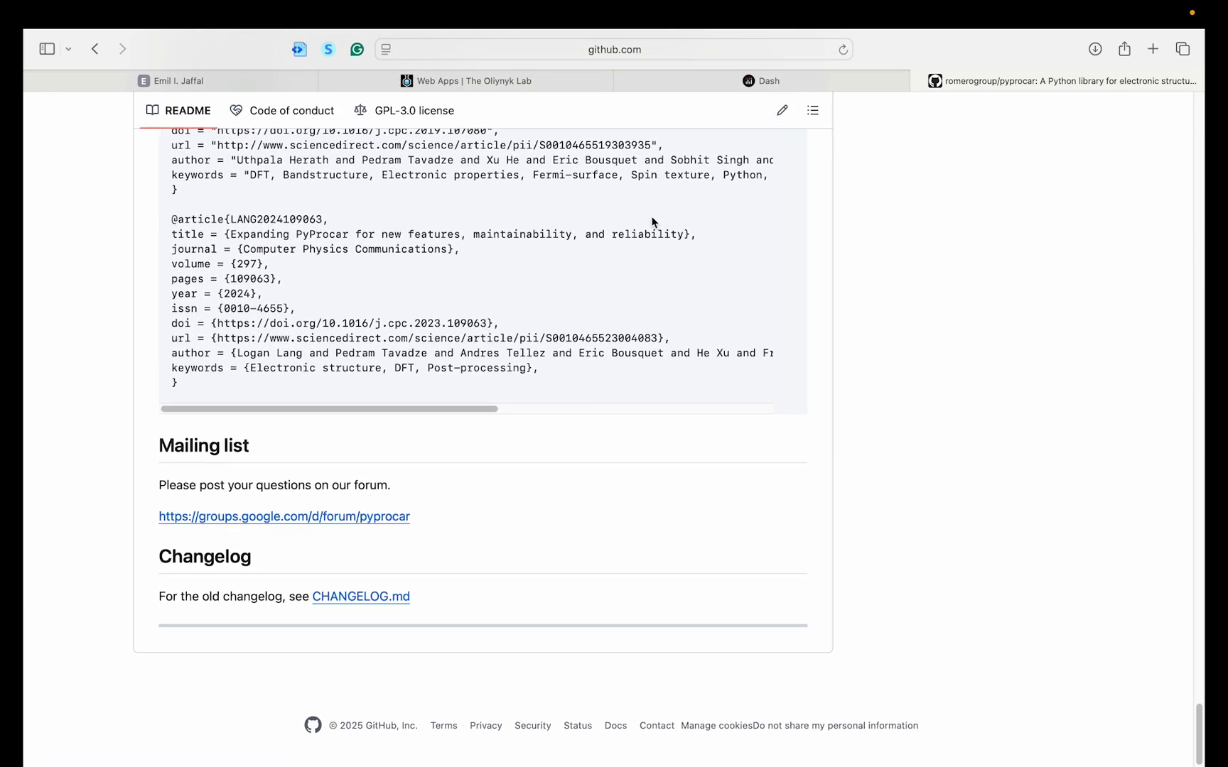
pyautogui.click(716, 77)
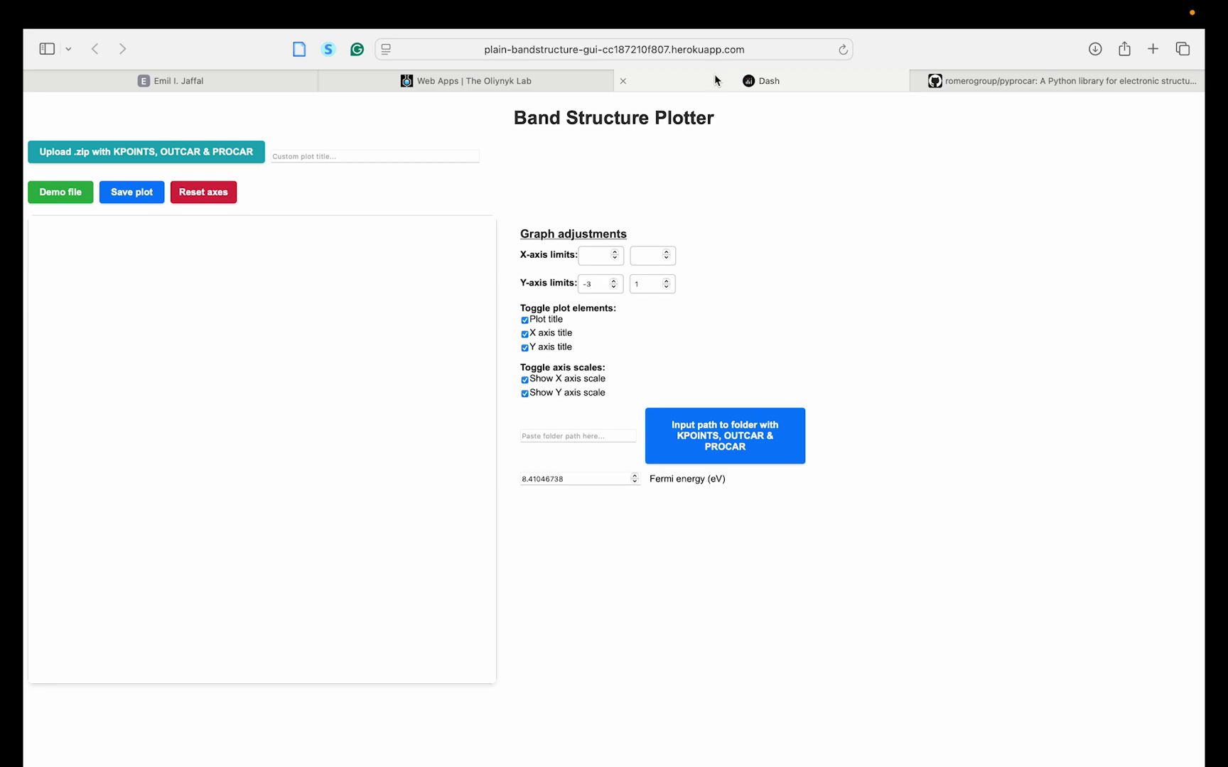
# Try twice to upload CeCoAl4.zip to the plotter
pyautogui.click(209, 155)
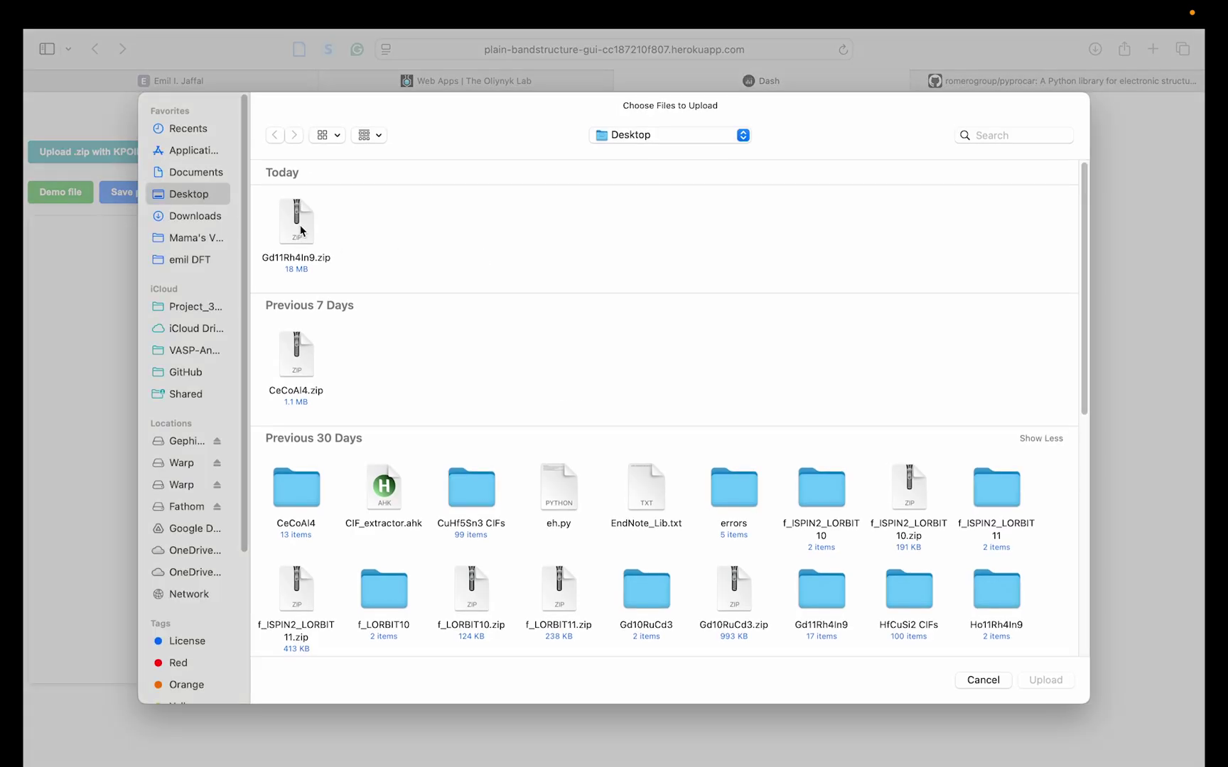
pyautogui.click(311, 363)
pyautogui.doubleClick(318, 360)
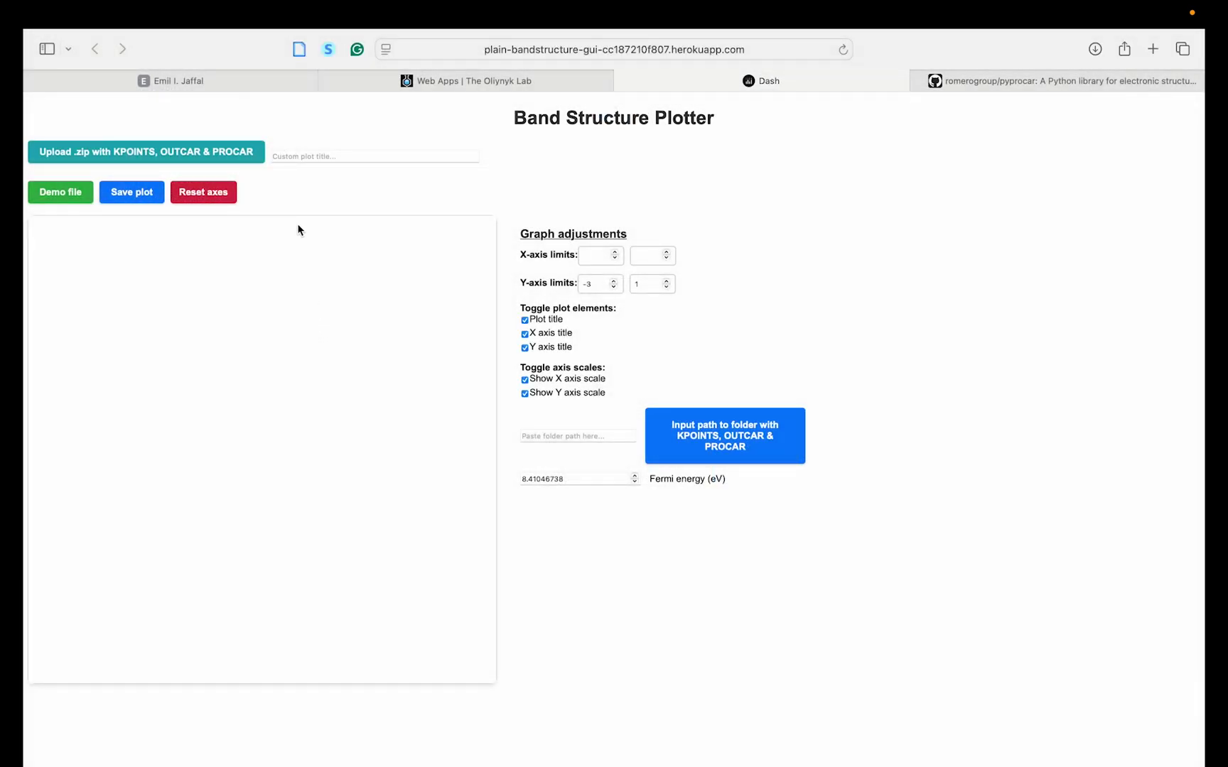
pyautogui.click(237, 155)
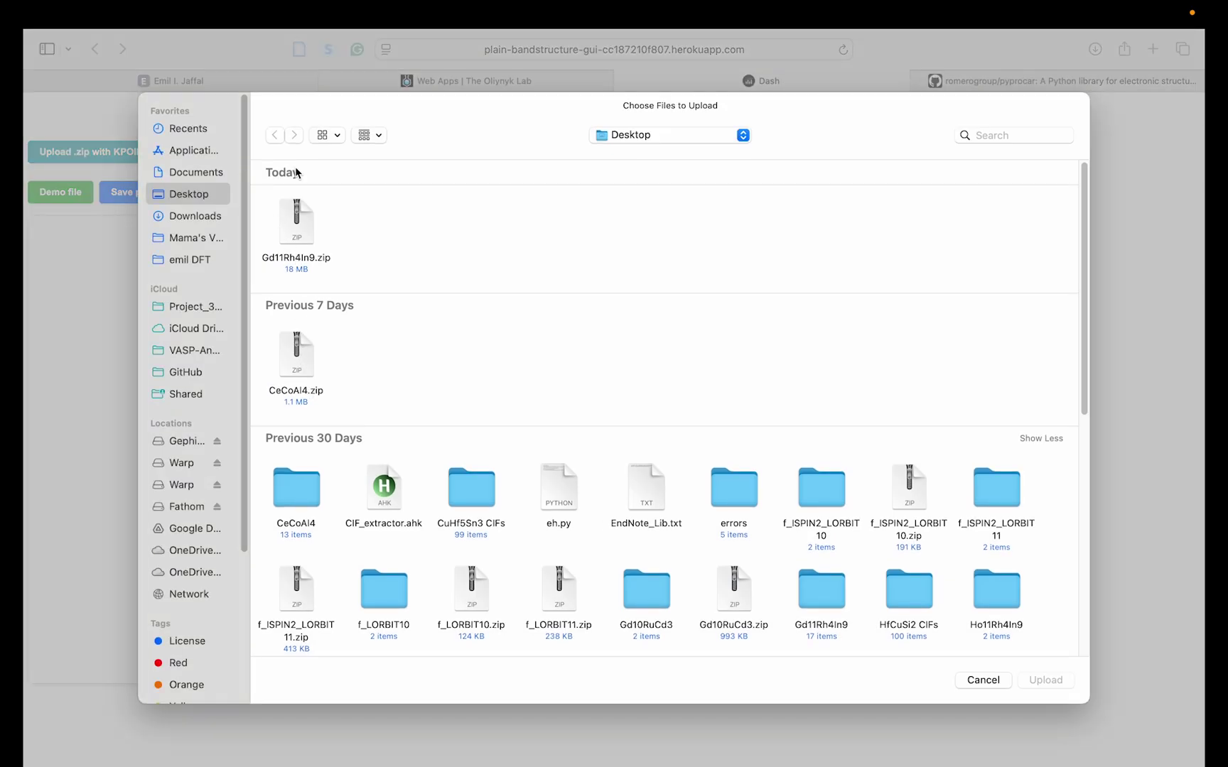
pyautogui.doubleClick(301, 373)
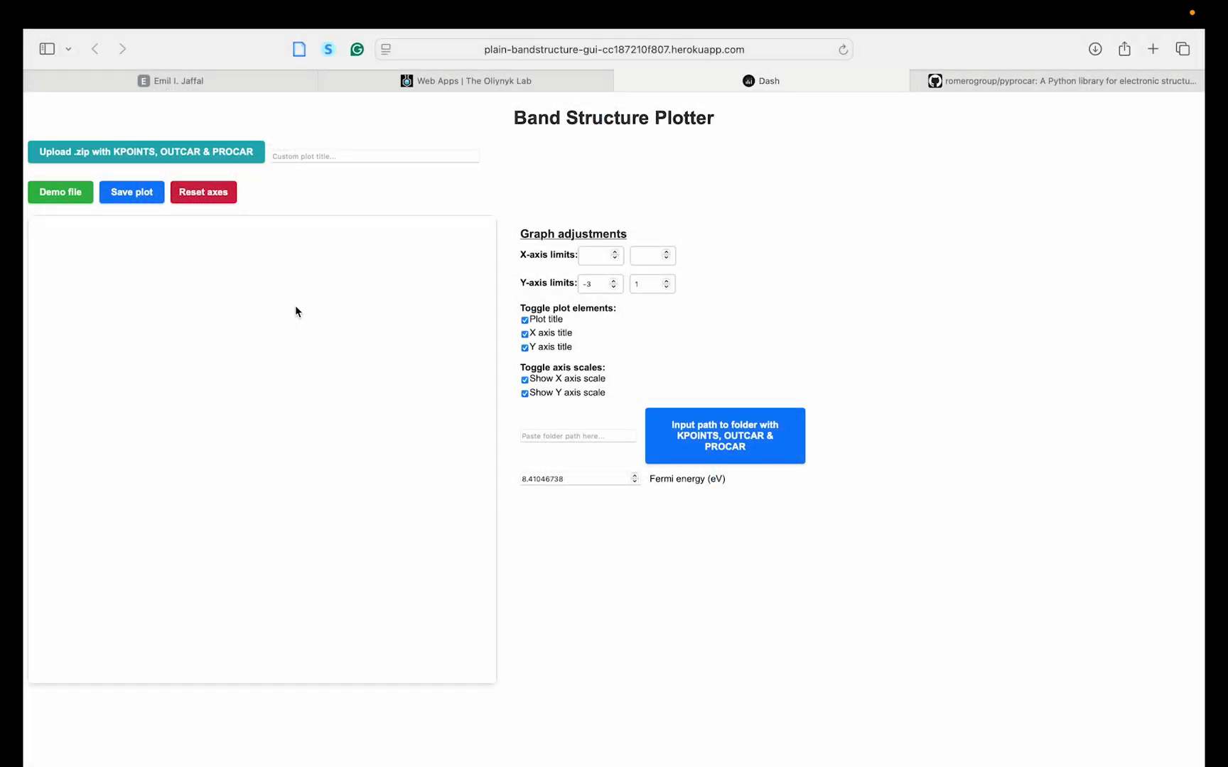
# Upload Gd11Rh4In9.zip to plot its band structure, then reload the plotter page
pyautogui.click(208, 154)
pyautogui.doubleClick(293, 224)
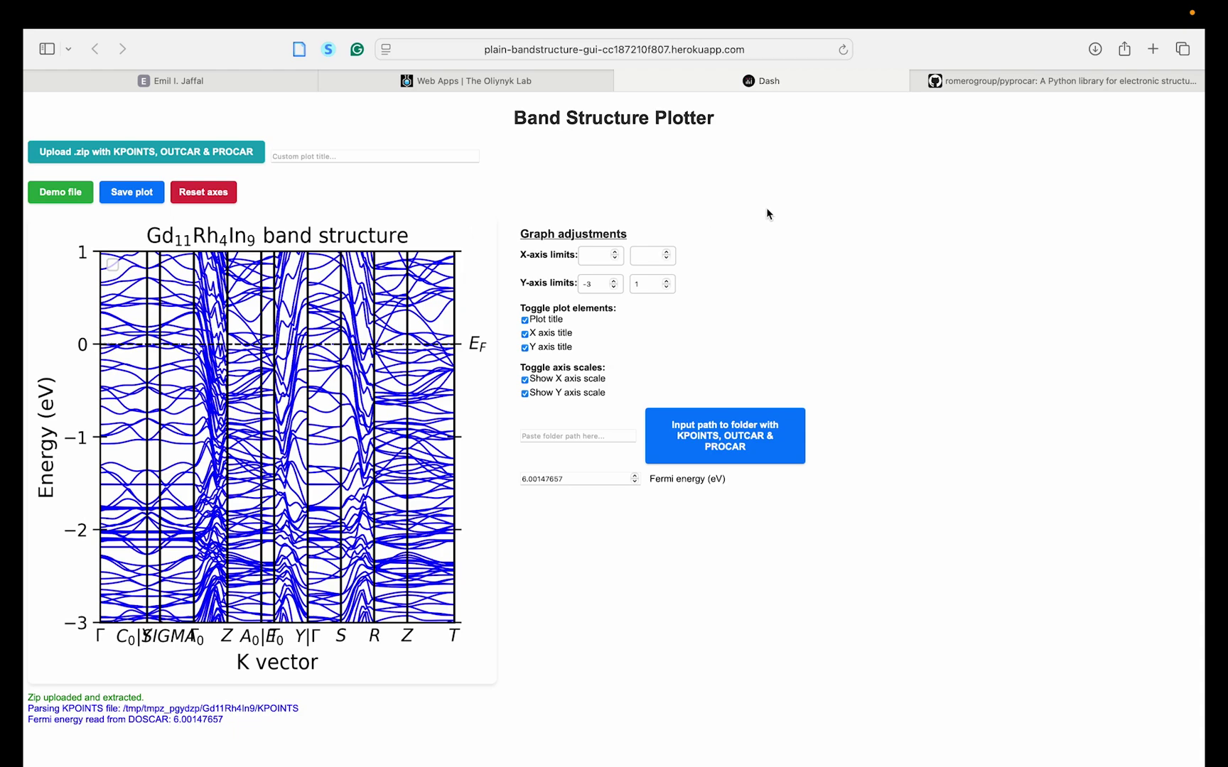
pyautogui.click(841, 50)
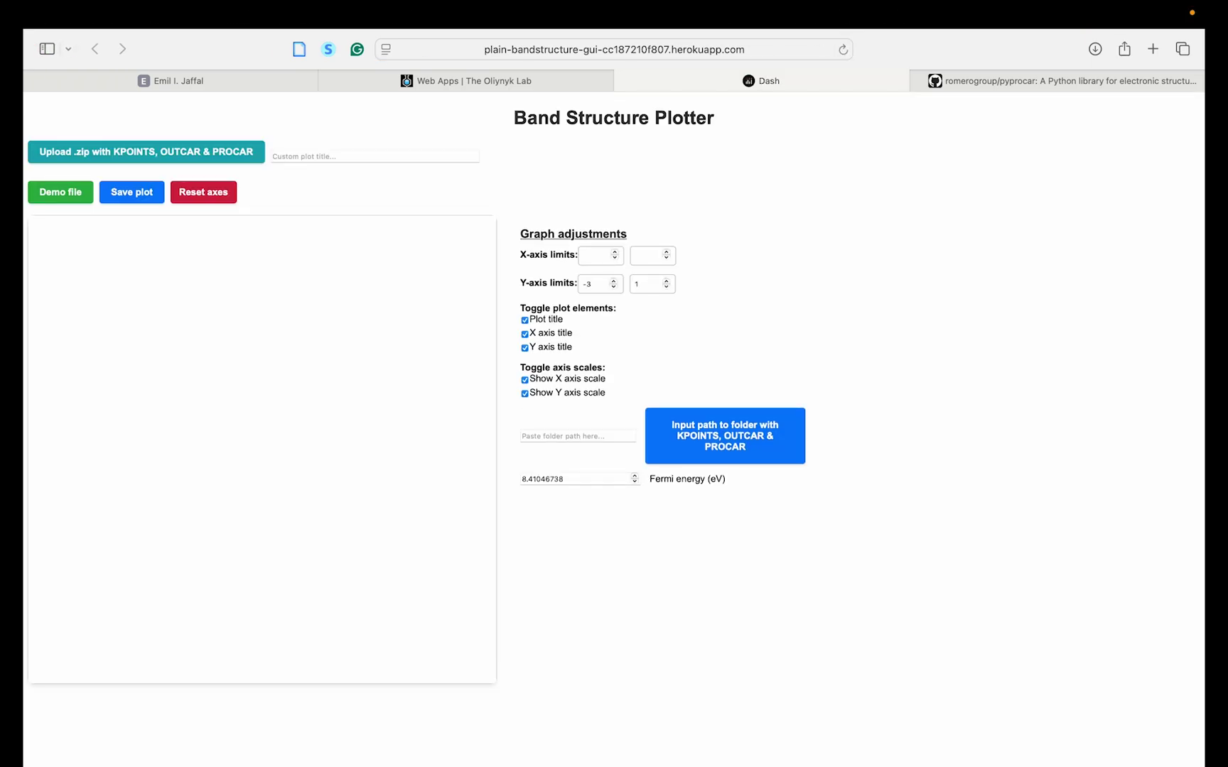
# Load the CeCoAl4 band structure, falling back to the bundled Demo file
pyautogui.click(225, 154)
pyautogui.doubleClick(317, 349)
pyautogui.click(89, 200)
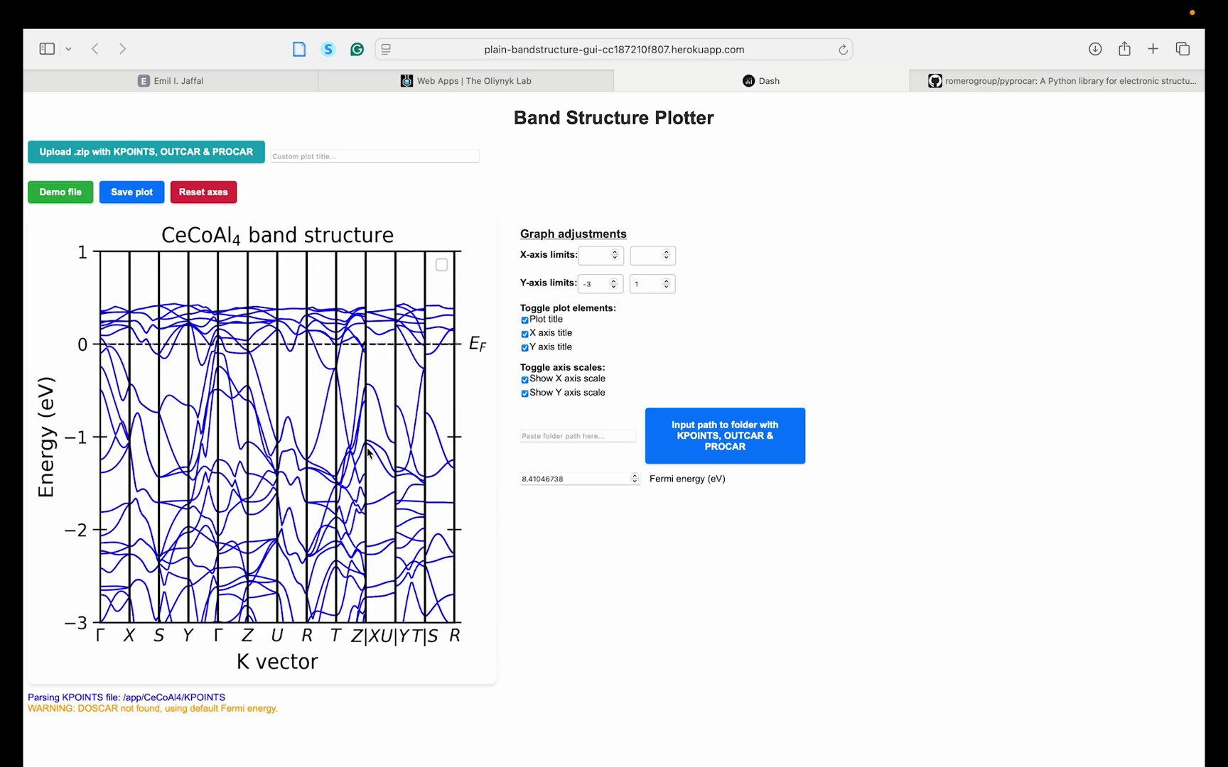
# Change the Fermi energy from 8.41046738 to 4 eV
pyautogui.moveTo(585, 479); pyautogui.dragTo(420, 479)
pyautogui.press('BackSpace')
pyautogui.write('8.4104673=')
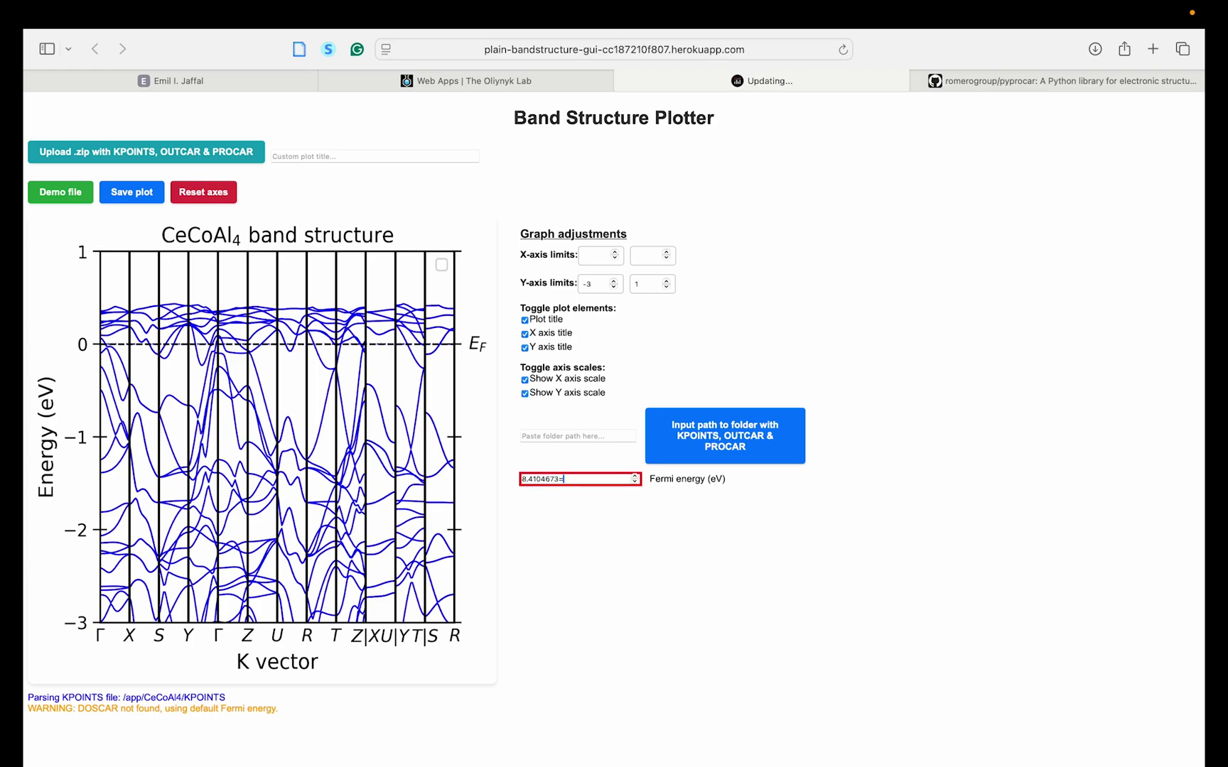
pyautogui.press('XF86AudioRaiseVolume')
pyautogui.press('BackSpace')
pyautogui.press('super+a')
pyautogui.write('45')
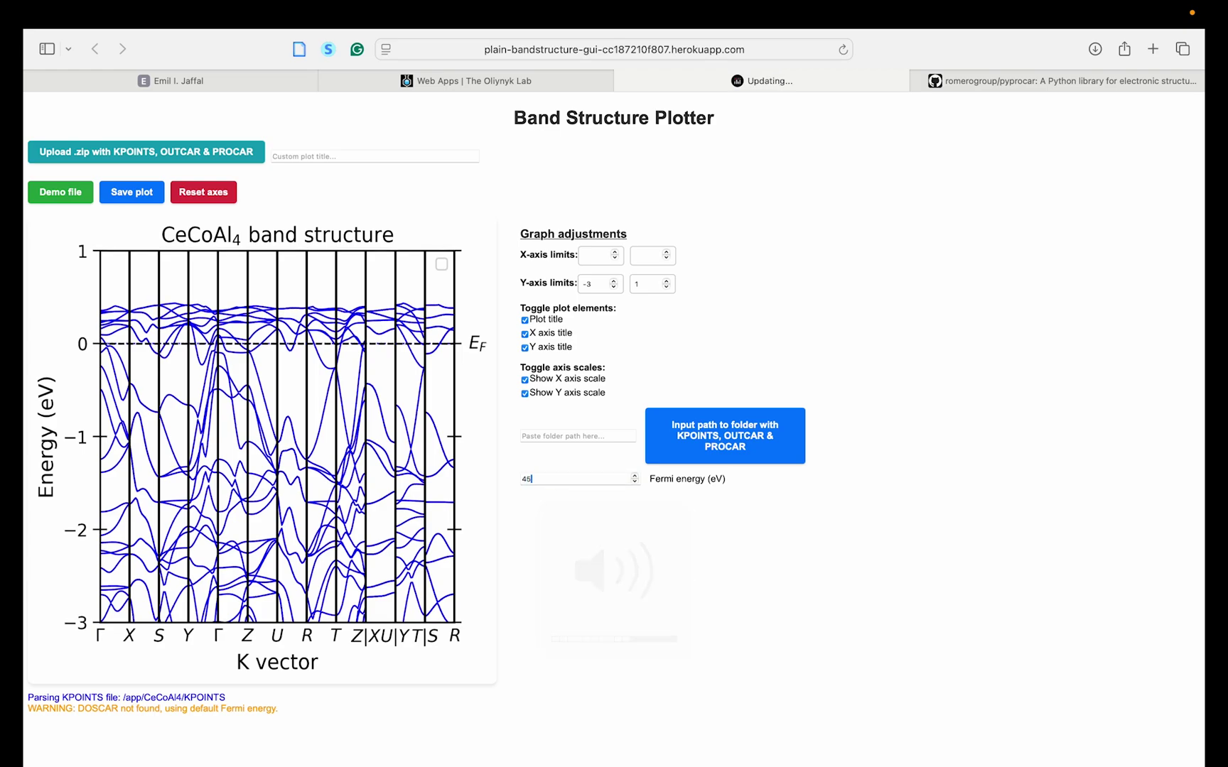
pyautogui.press('BackSpace')
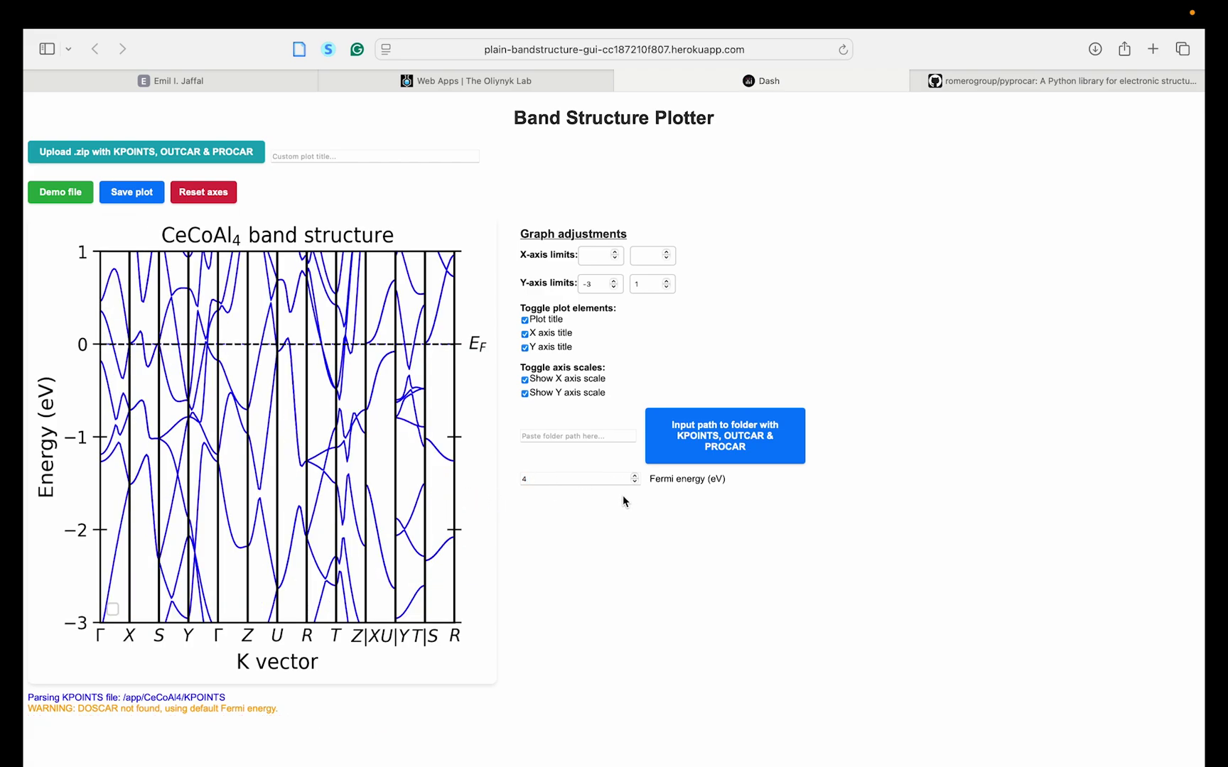
# Upload Gd11Rh4In9.zip, reloading the page and uploading again when it stalls
pyautogui.click(162, 155)
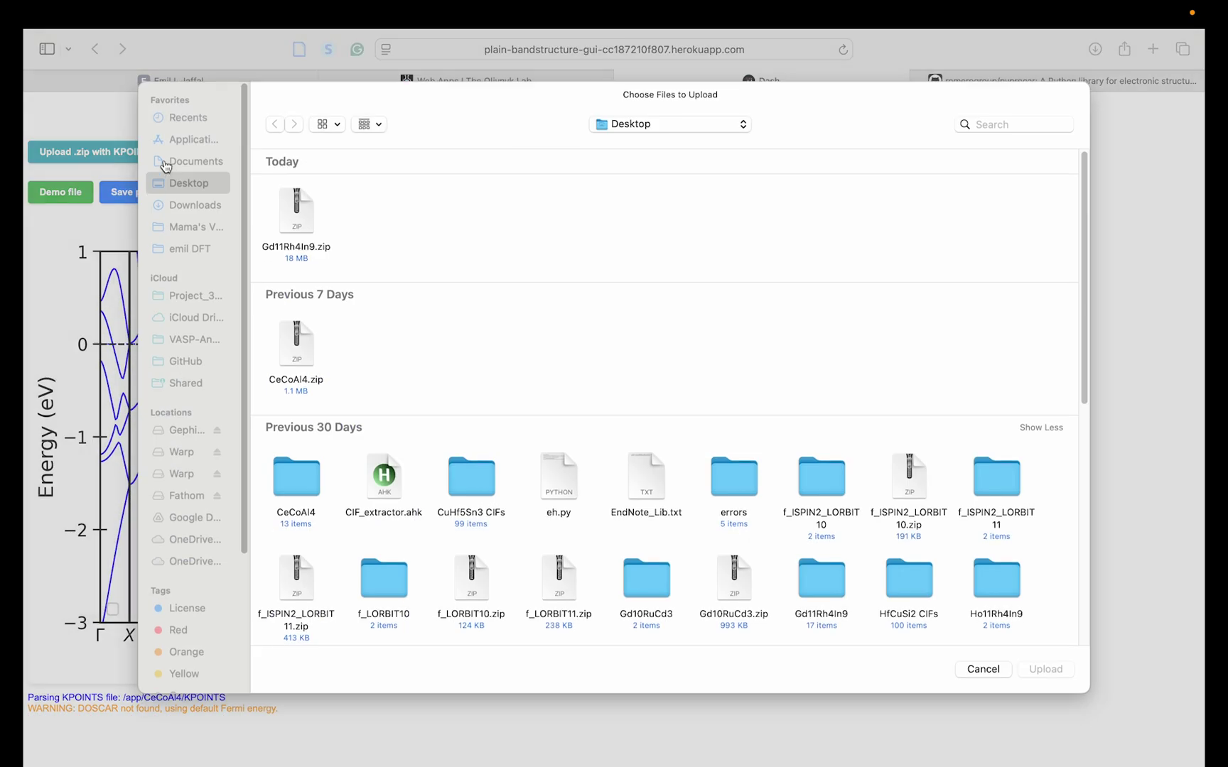
pyautogui.doubleClick(305, 213)
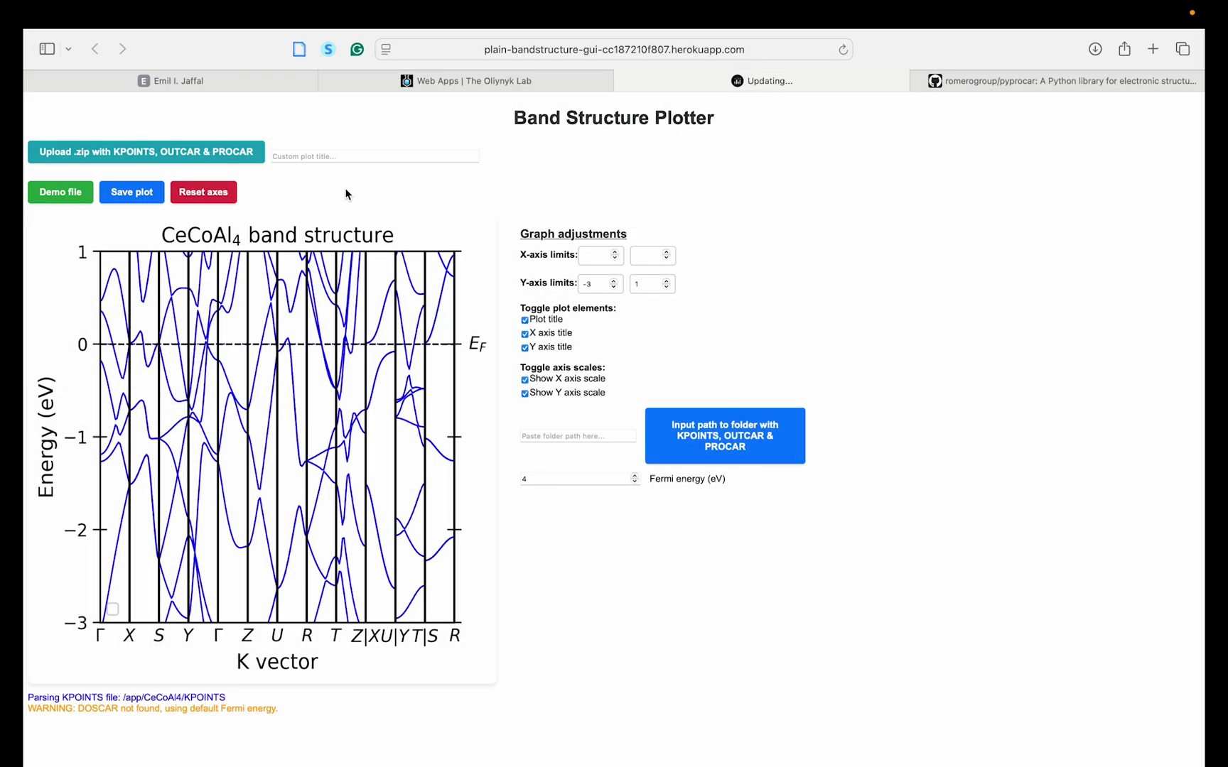
pyautogui.click(844, 50)
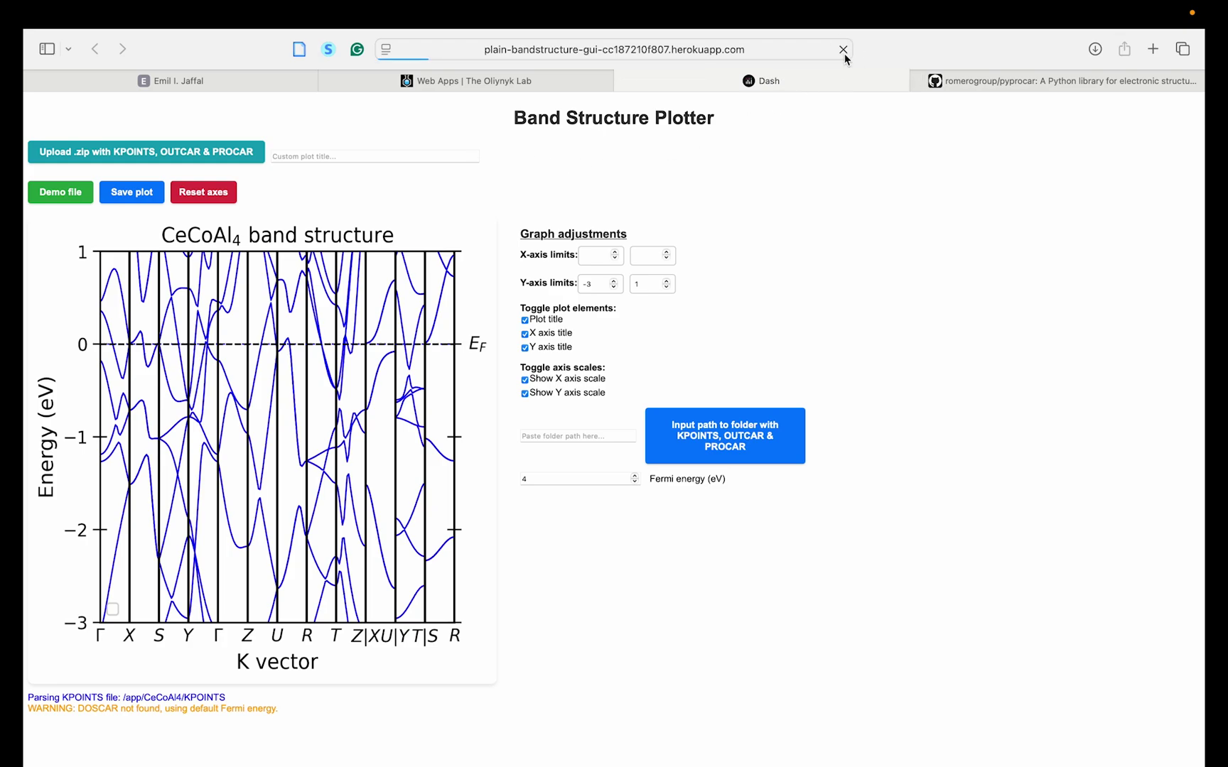
pyautogui.click(191, 153)
pyautogui.doubleClick(297, 222)
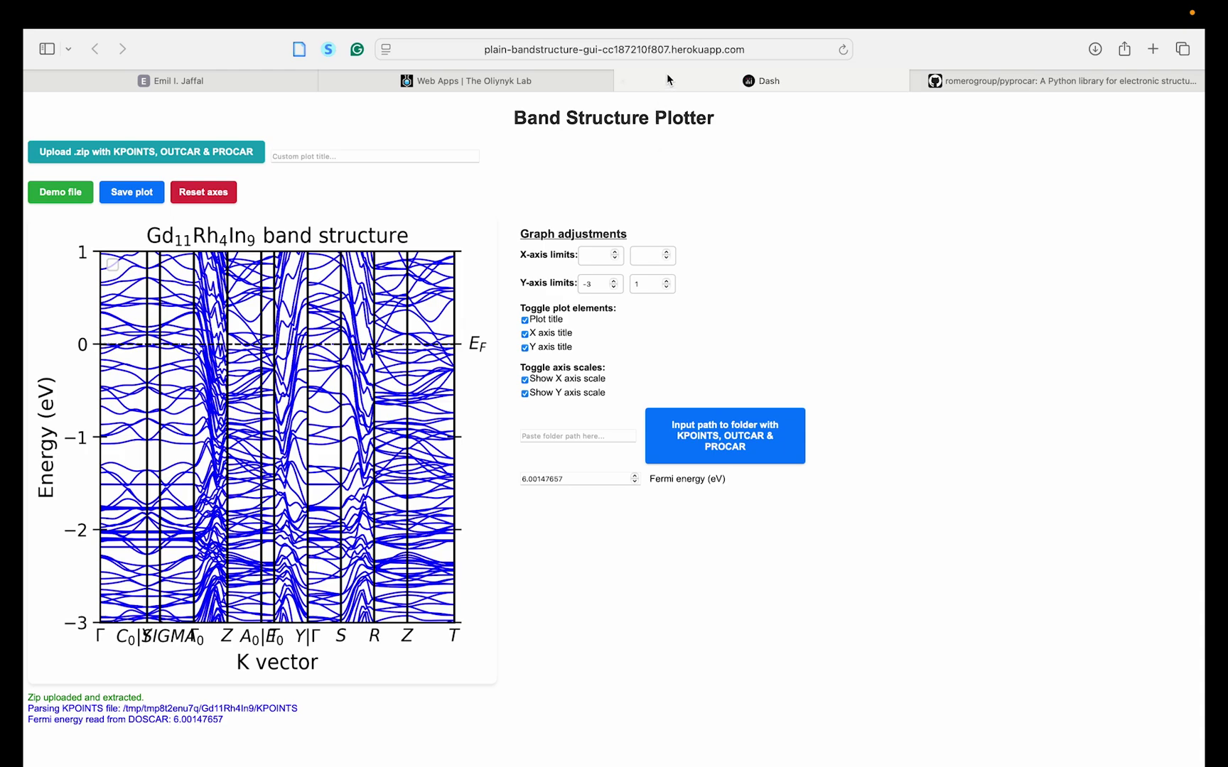
# Open the plain-bandstructure-gui GitHub repository in a new tab
pyautogui.click(1154, 49)
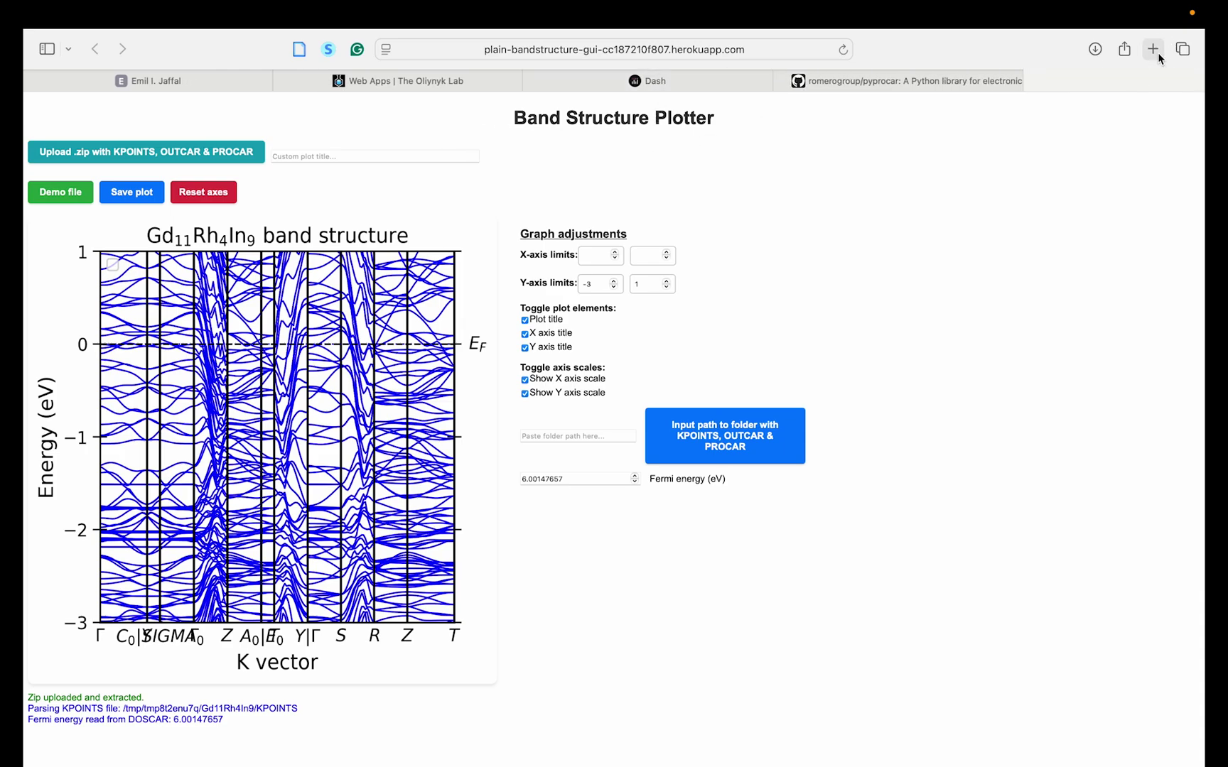
pyautogui.write('github.com/EmilJaffal/plain-bandstructure-gui')
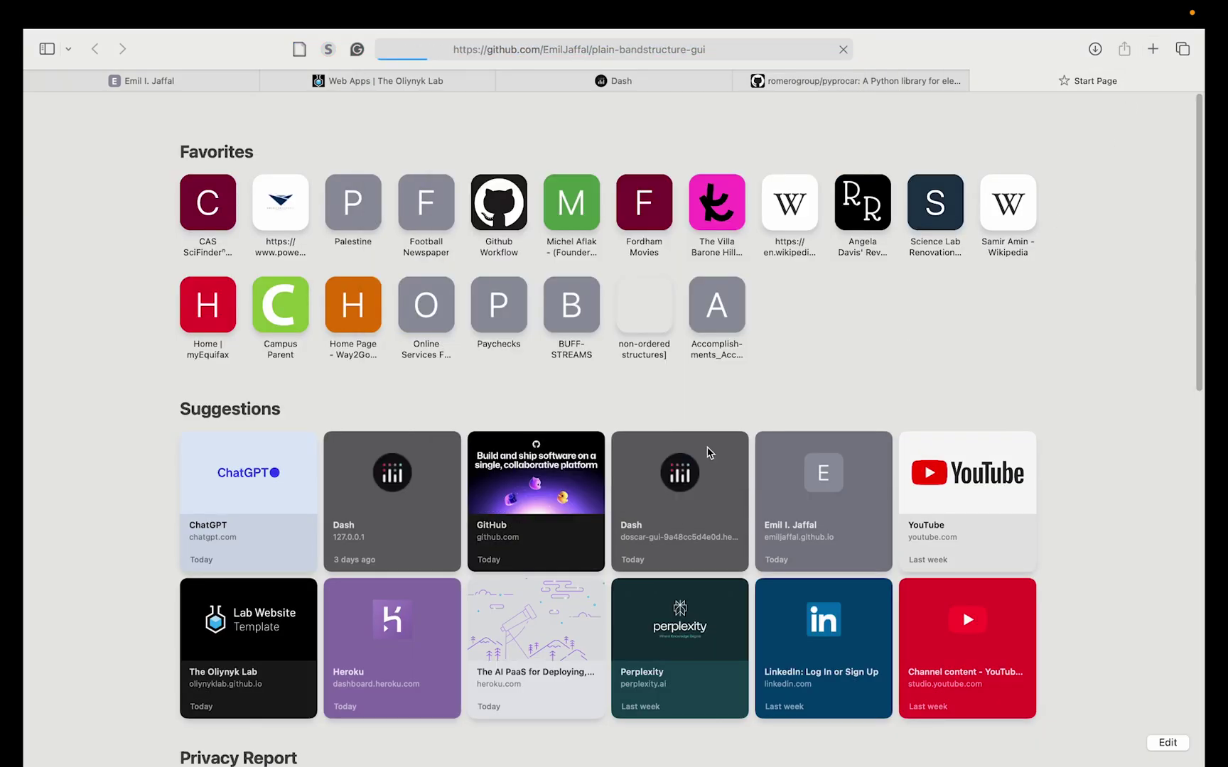
pyautogui.click(708, 449)
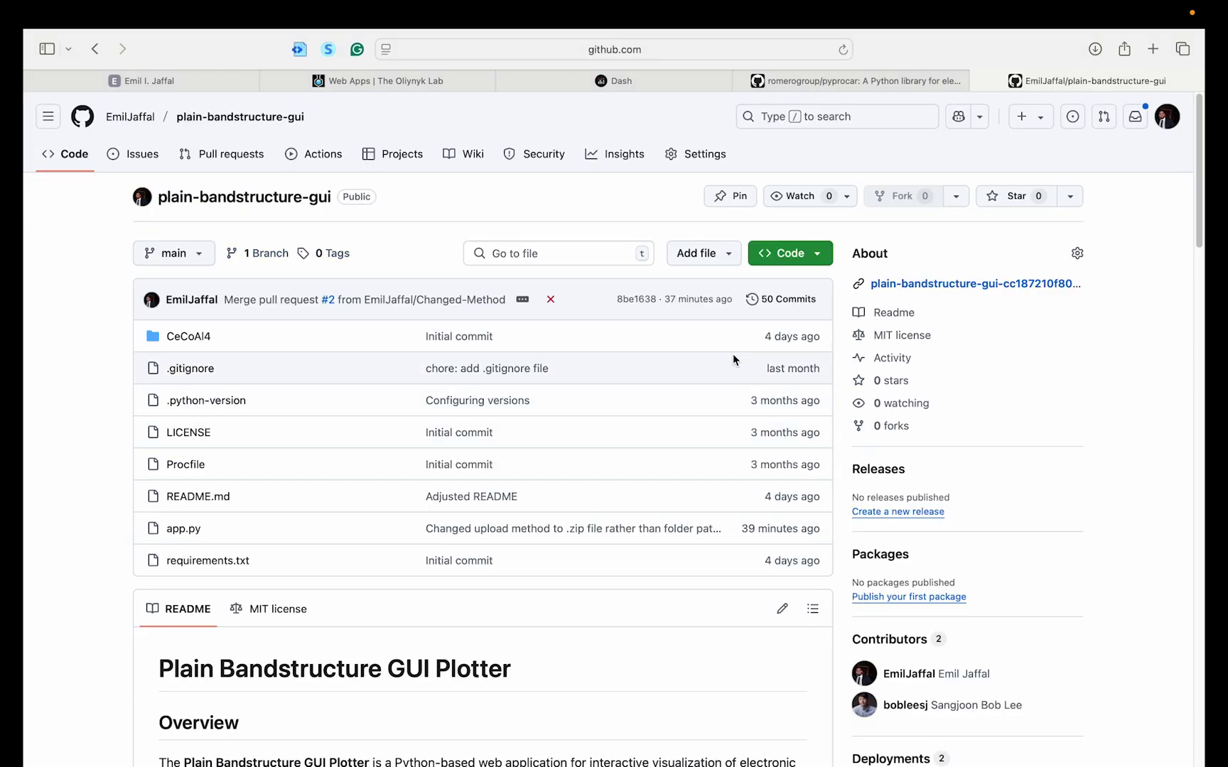
# Read through the README, highlighting its Python and PyProcar requirements and directory structure
pyautogui.scroll(-20, 534, 223)
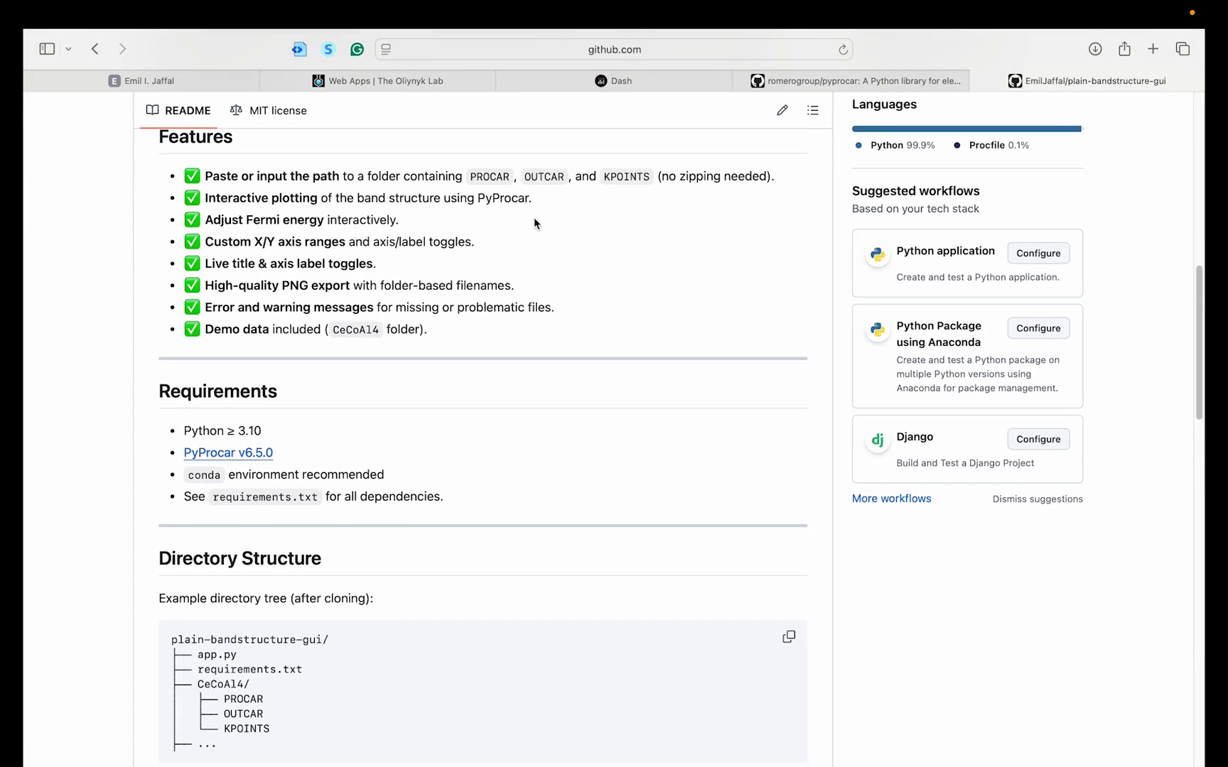
pyautogui.scroll(10, 535, 223)
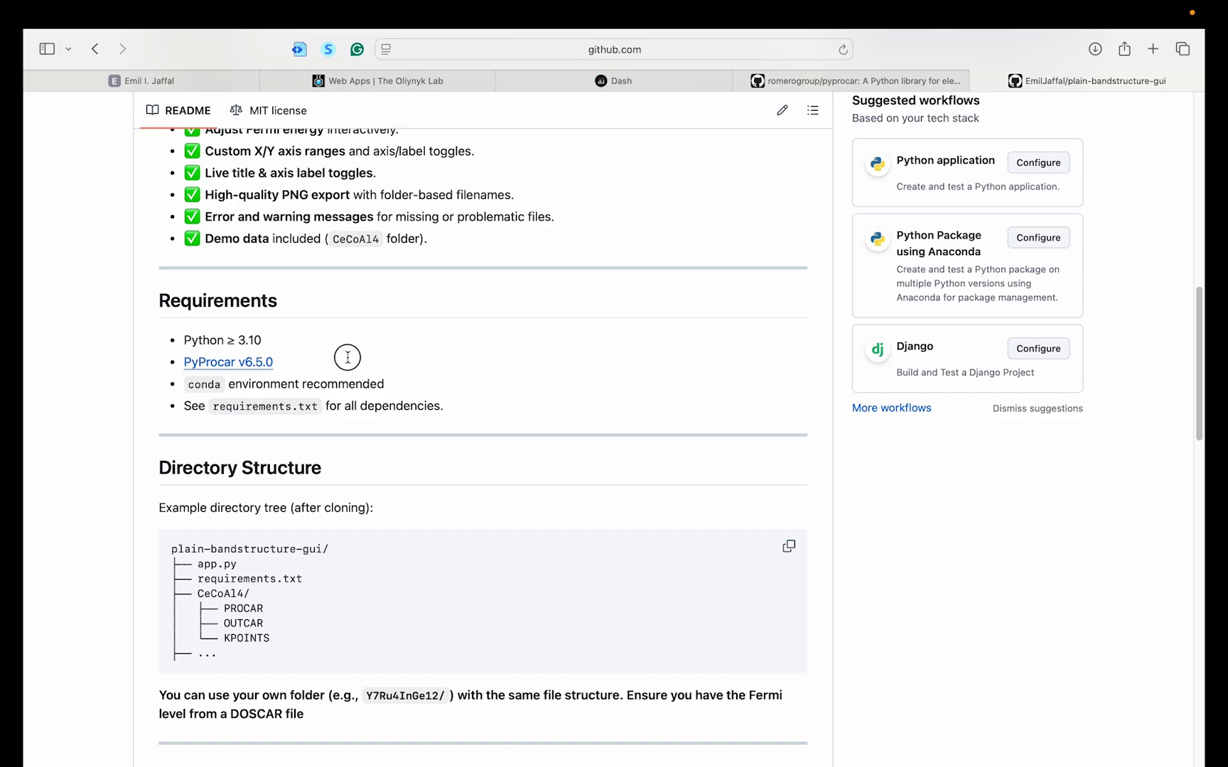
pyautogui.moveTo(348, 359); pyautogui.dragTo(157, 325)
pyautogui.moveTo(438, 660); pyautogui.dragTo(150, 600)
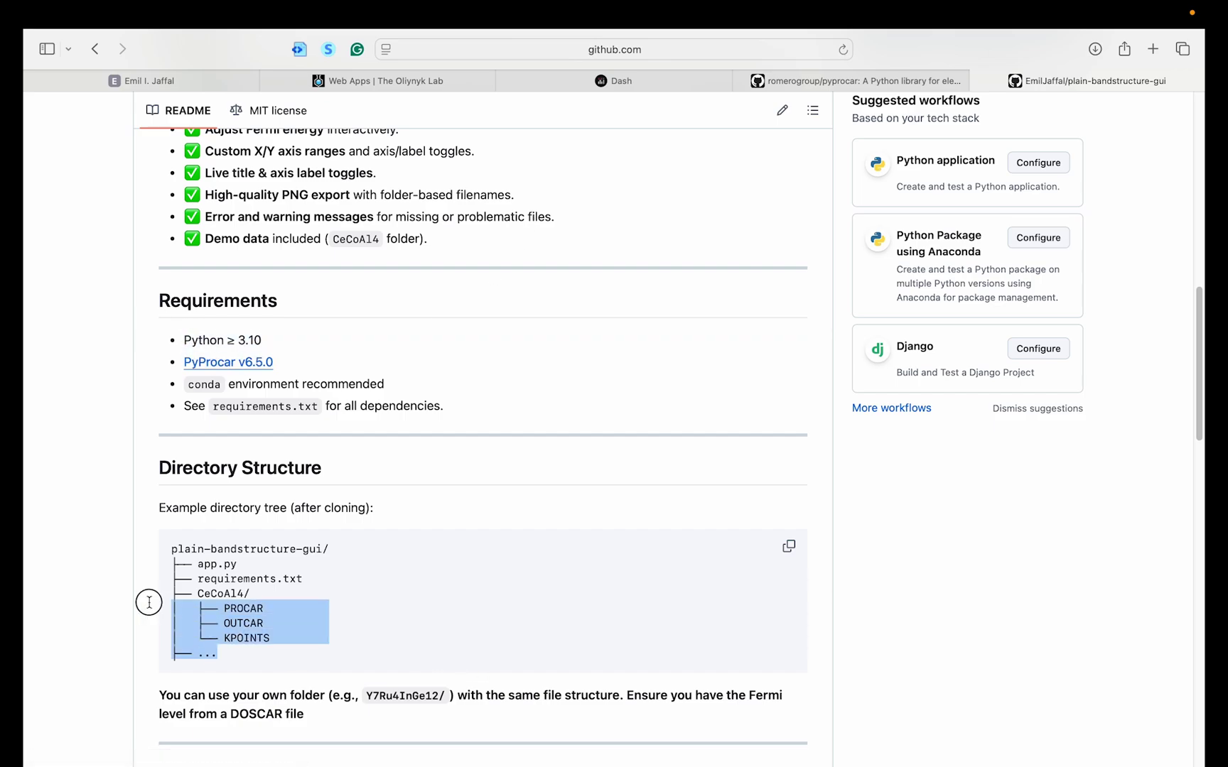
pyautogui.scroll(-5, 151, 604)
pyautogui.scroll(-15, 150, 607)
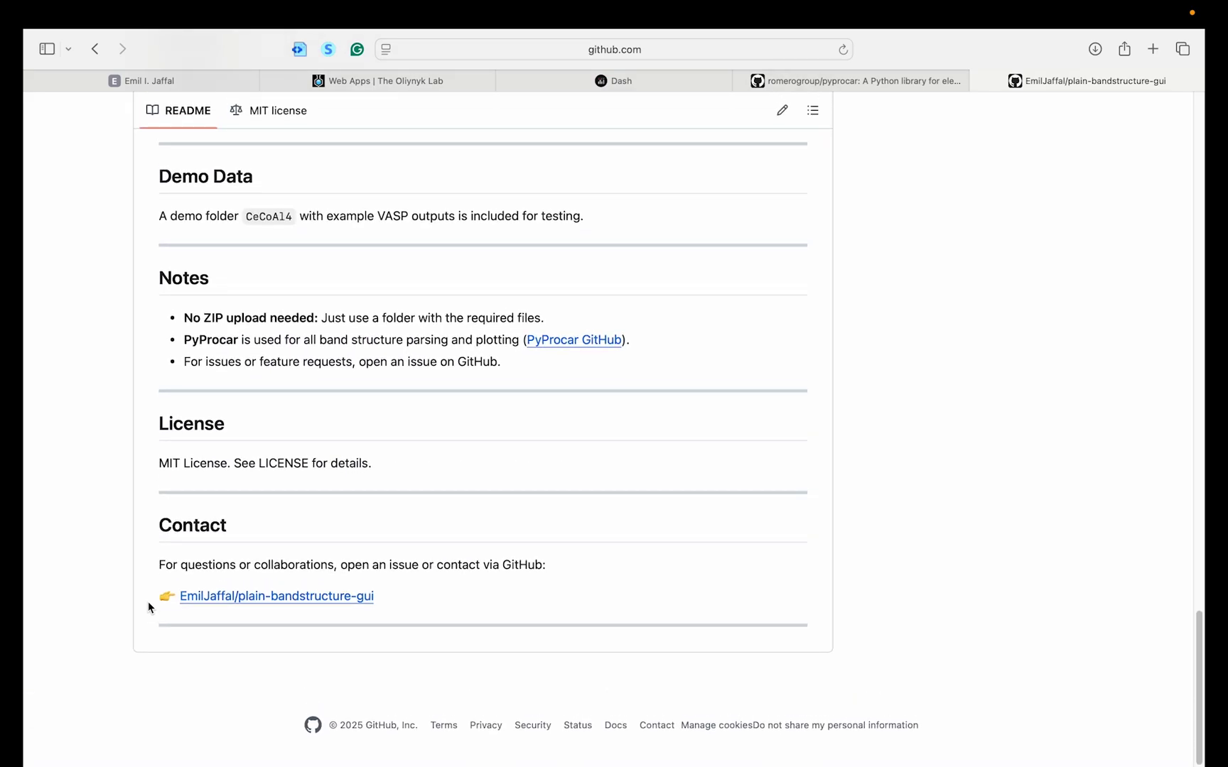
pyautogui.scroll(2, 151, 607)
pyautogui.scroll(10, 507, 554)
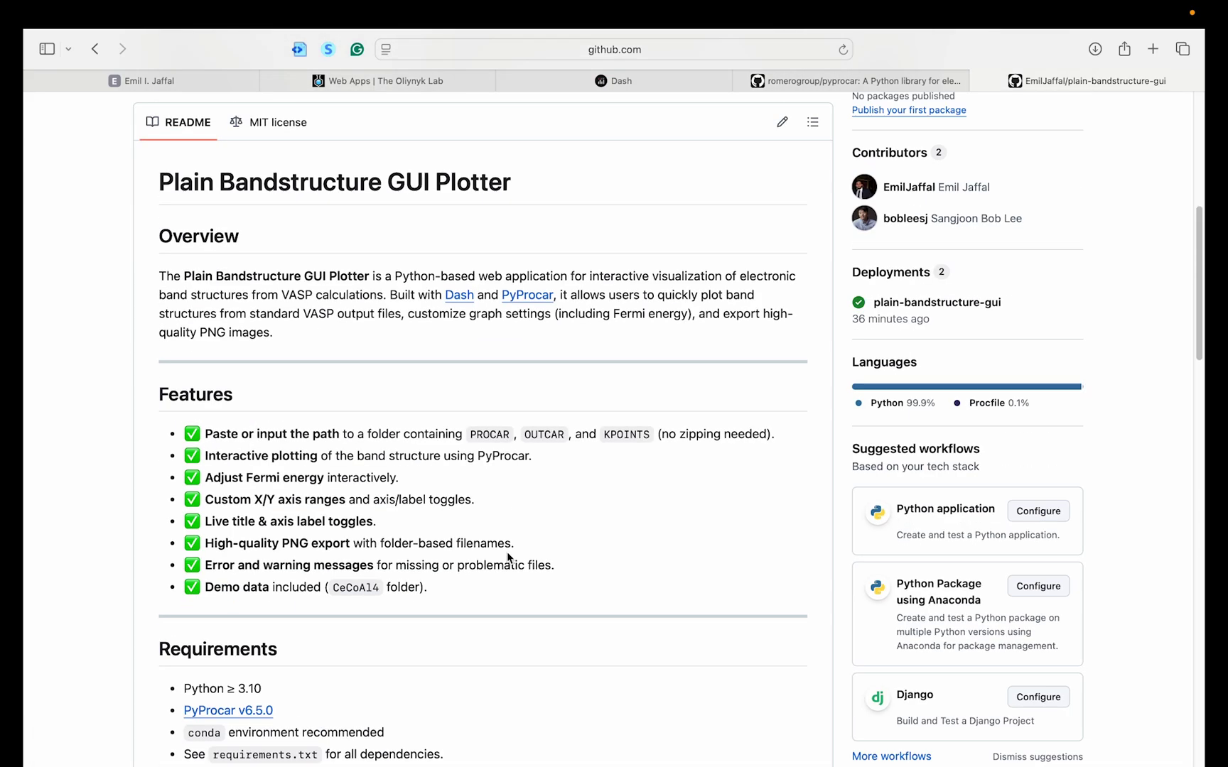
pyautogui.scroll(6, 508, 557)
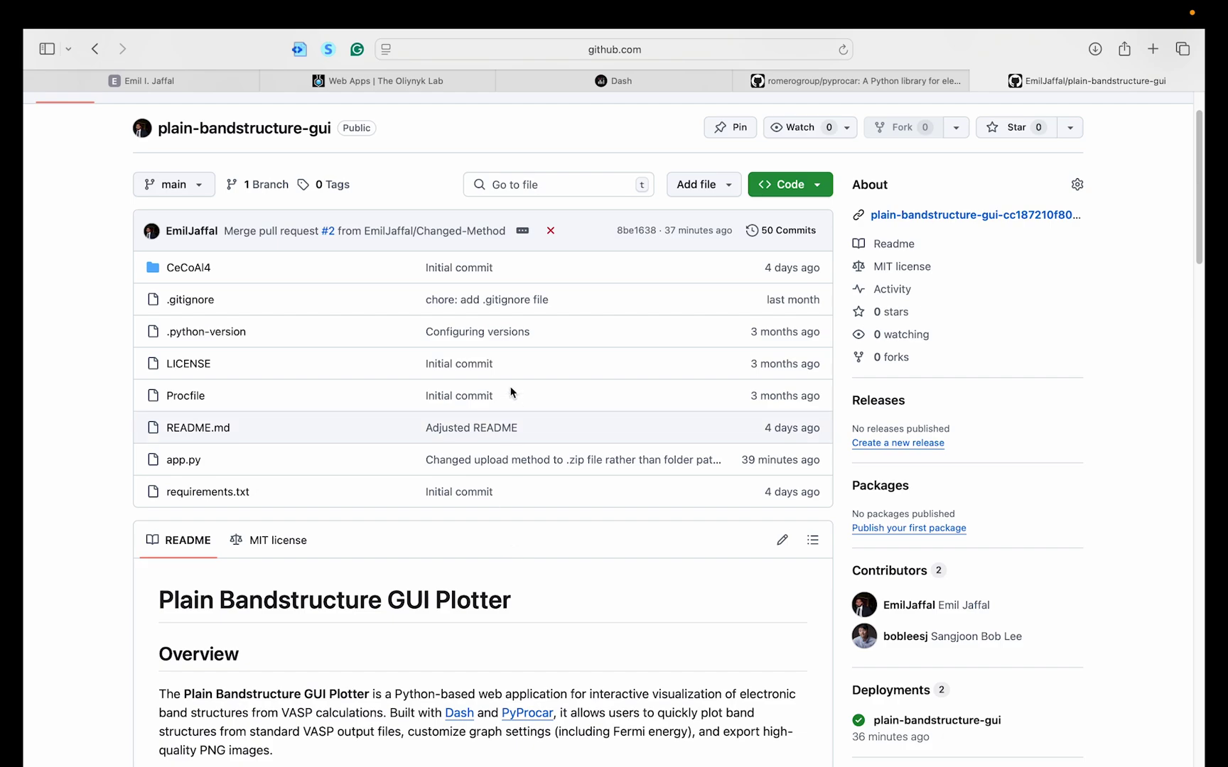
pyautogui.scroll(1, 507, 390)
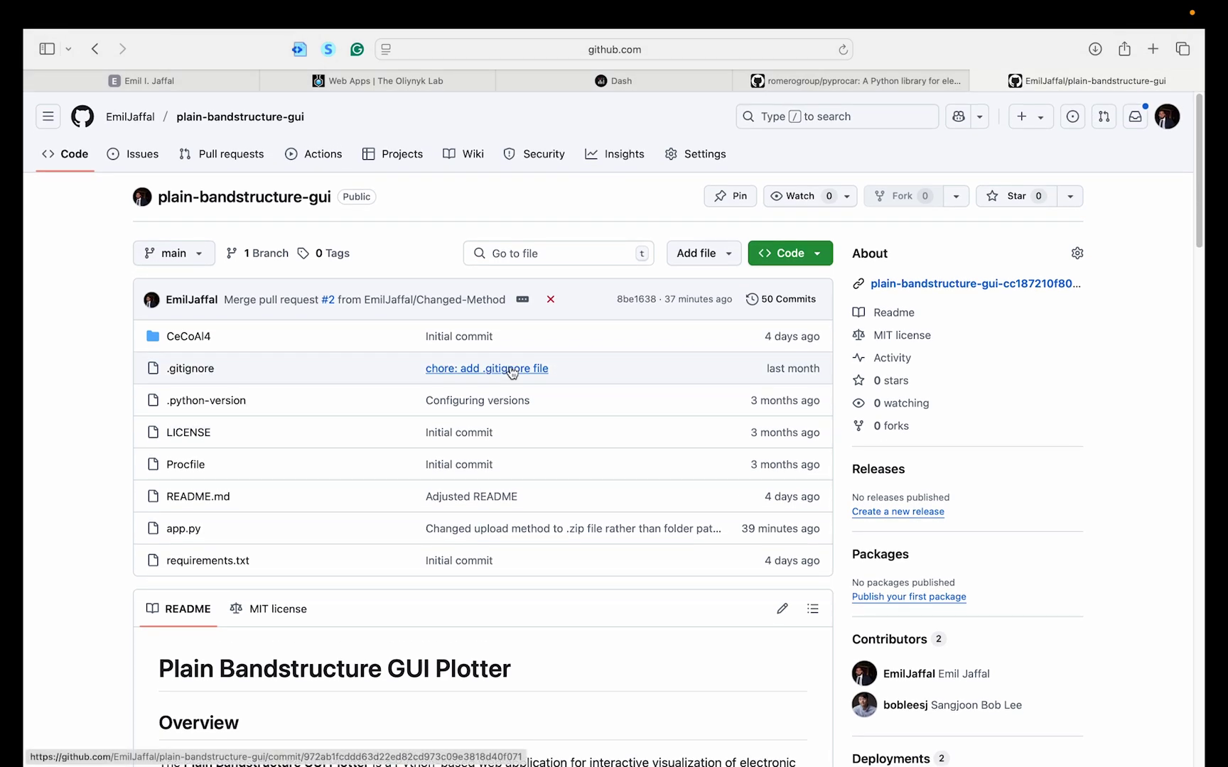